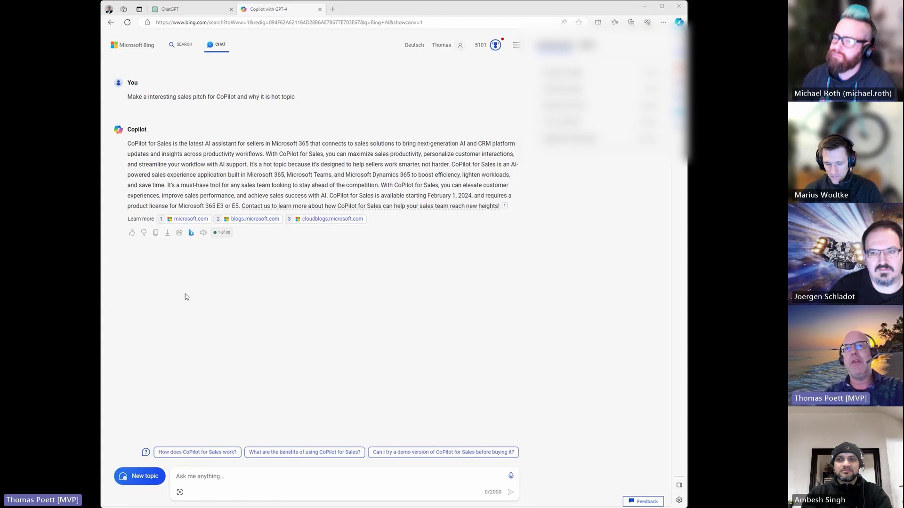
# Bring up ChatGPT's own CoPilot sales pitch, 'Unleash the Future of Collaboration with CoPilot!'
pyautogui.click(179, 11)
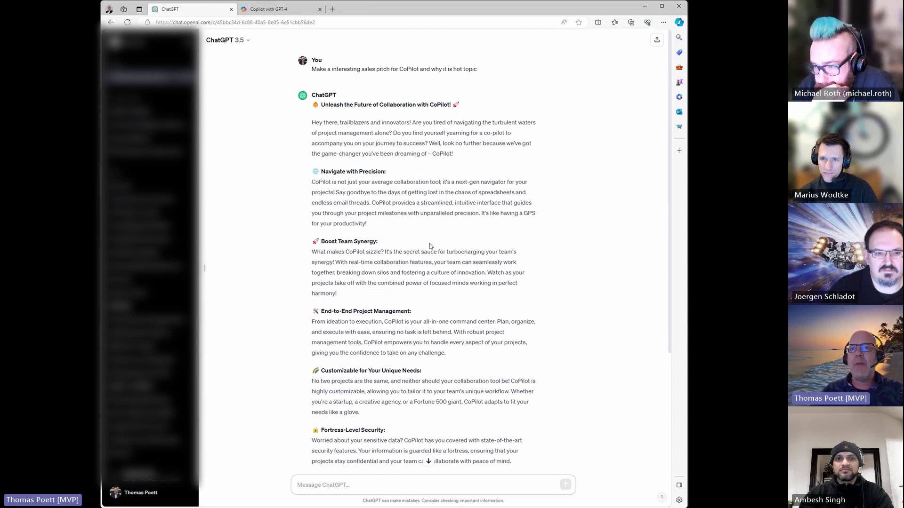
# Highlight the End-to-End Project Management paragraph of ChatGPT's pitch, then clear the selection
pyautogui.moveTo(309, 312); pyautogui.dragTo(465, 353)
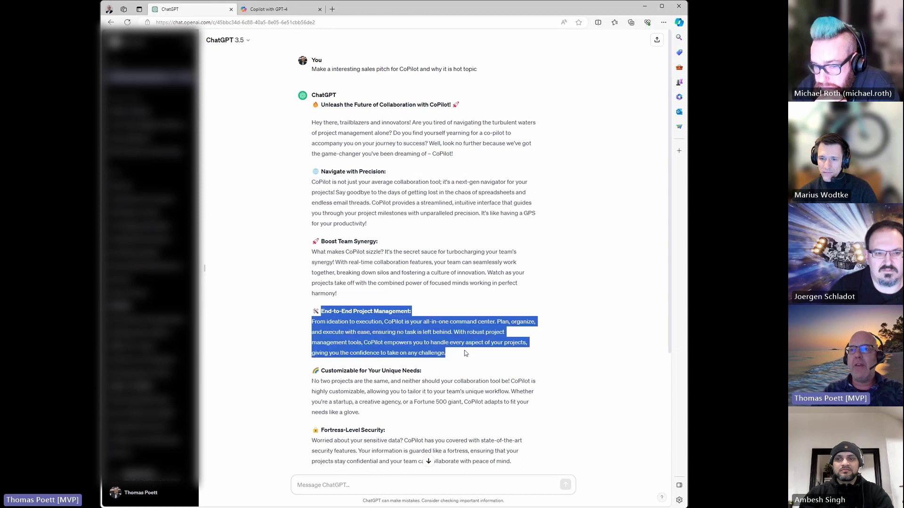
pyautogui.click(281, 341)
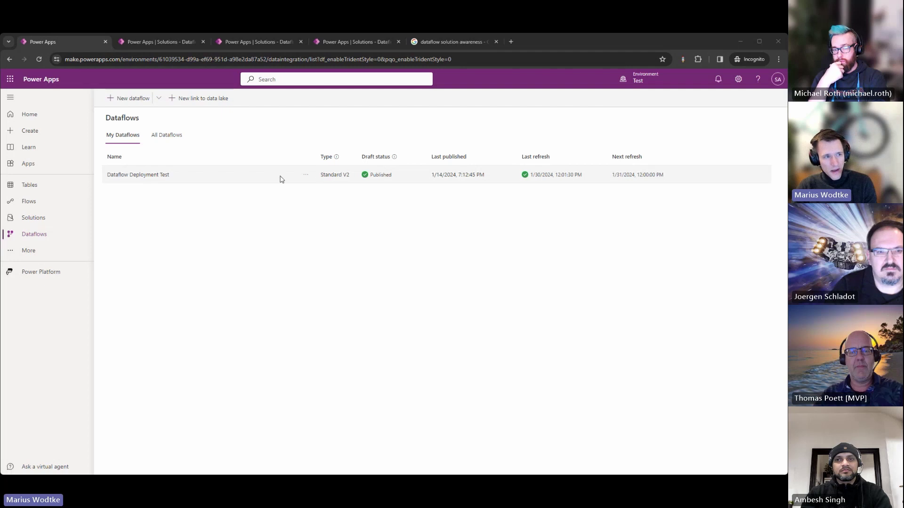
# Filter All Dataflows by the owner's name to find Member, then open its Change owner panel
pyautogui.click(164, 135)
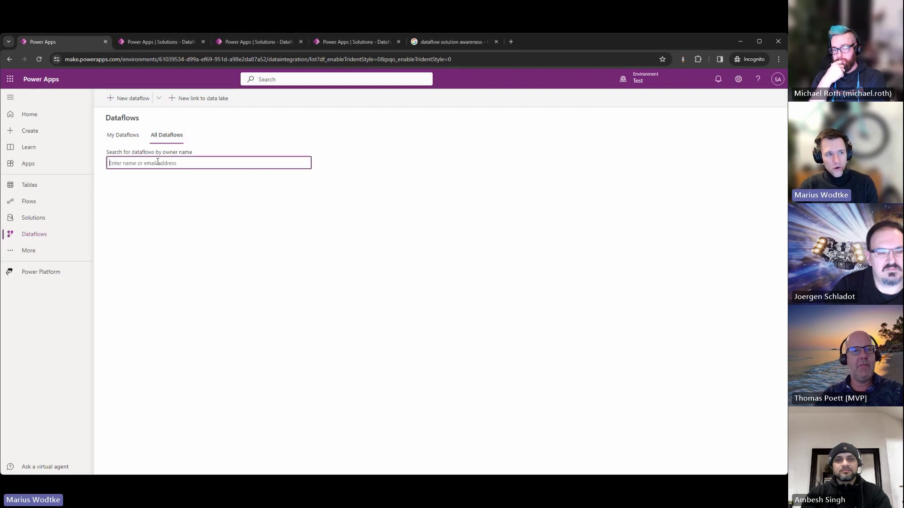
pyautogui.click(181, 191)
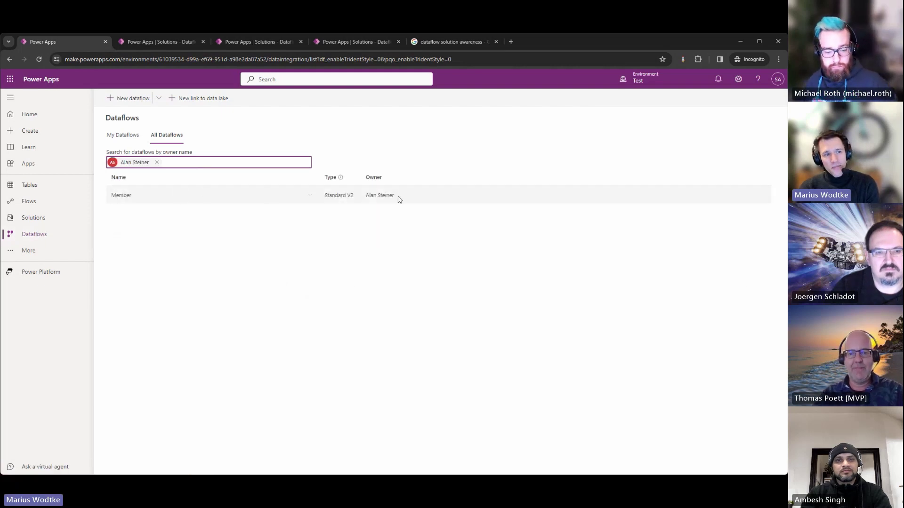
pyautogui.click(309, 194)
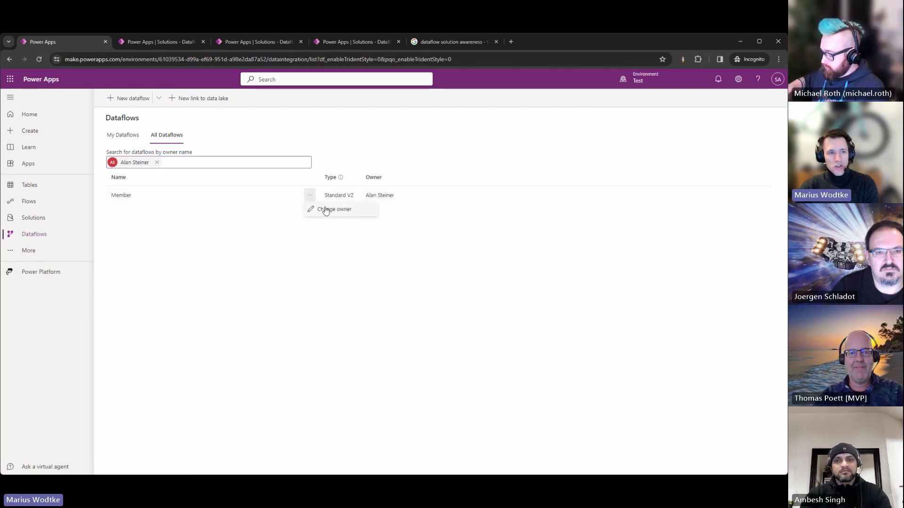
pyautogui.click(321, 208)
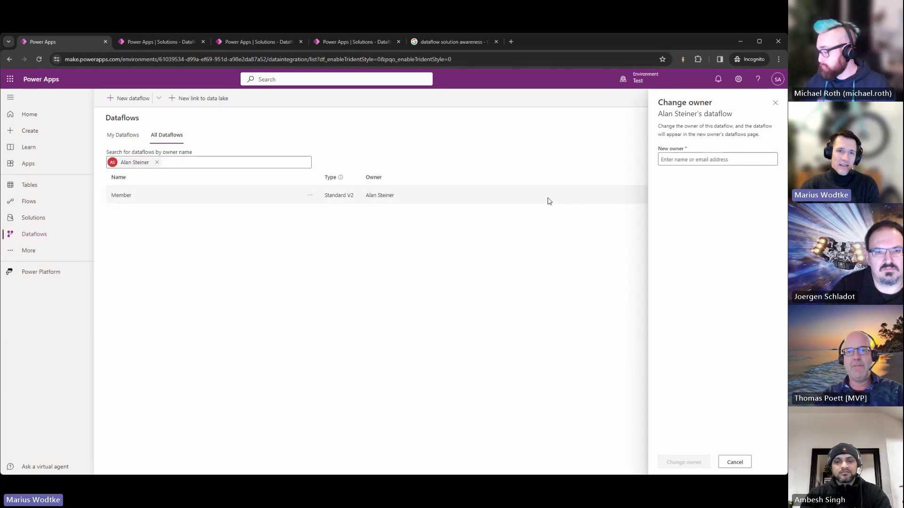
# Close Change owner without saving and view the Dataflow Member, Dataflow App and Dataflow Guest solutions
pyautogui.click(775, 103)
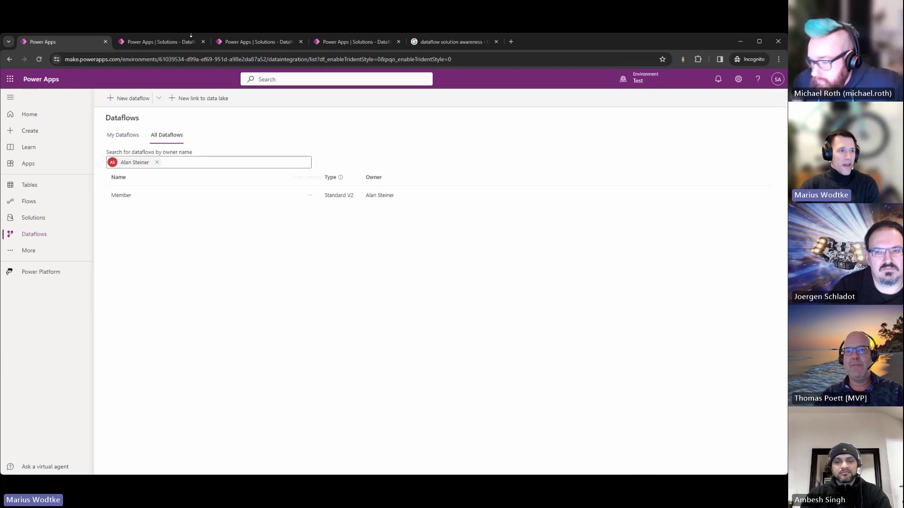
pyautogui.click(168, 43)
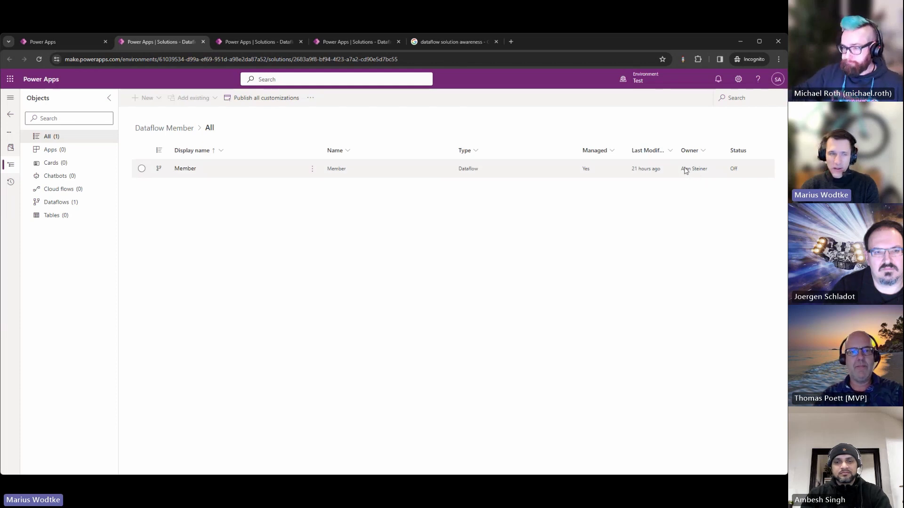
pyautogui.click(251, 42)
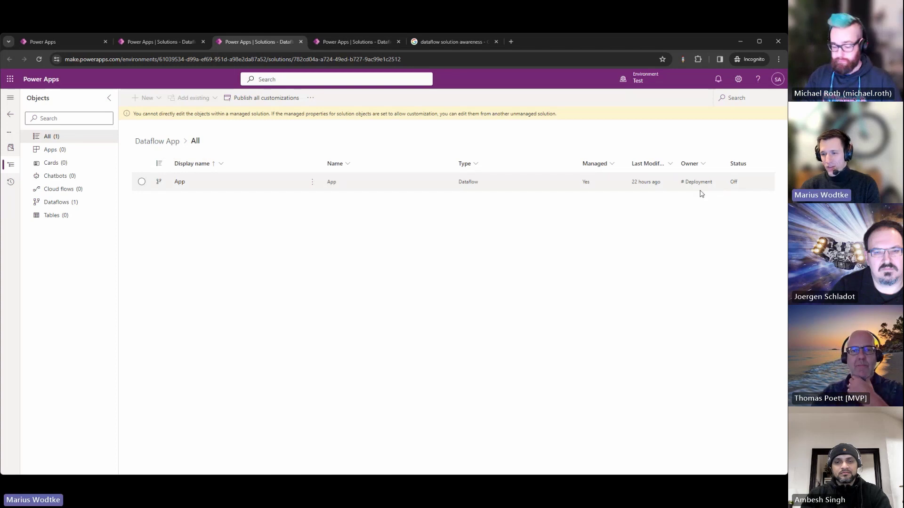
pyautogui.click(336, 43)
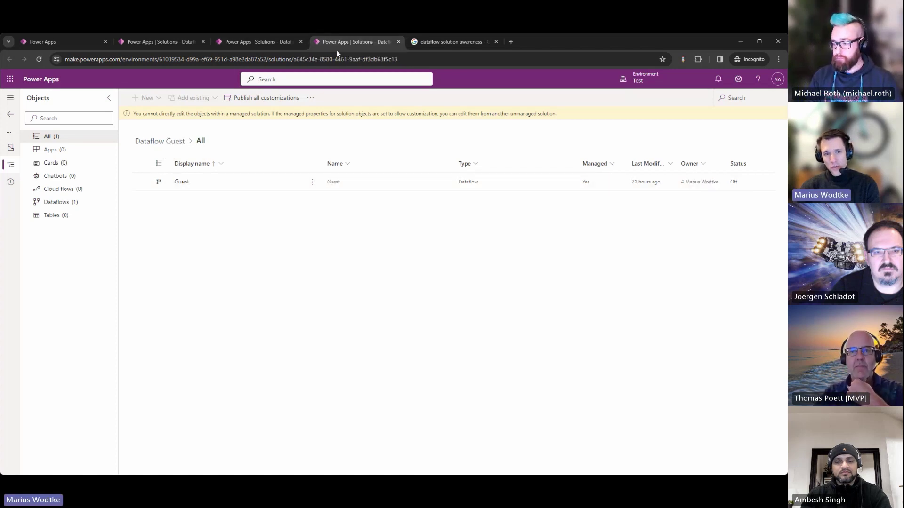
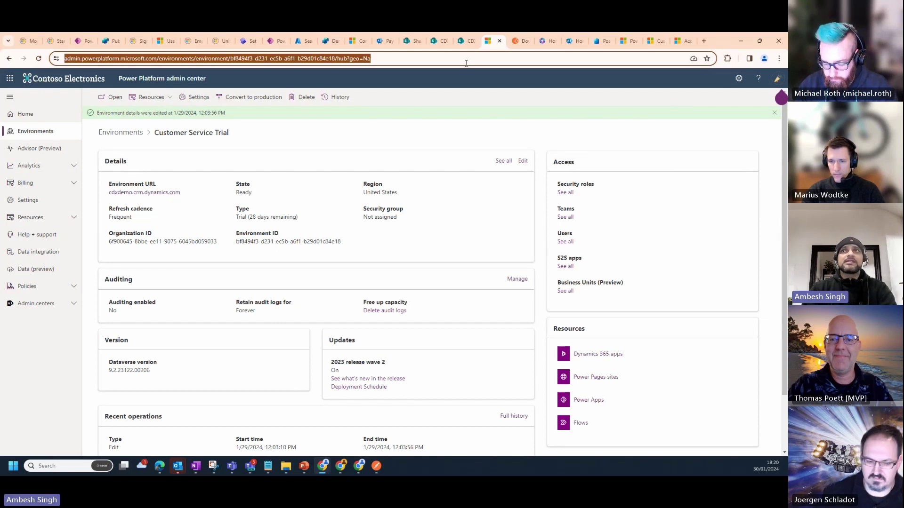
# Move from the Postman downloads tab to the Microsoft 365 home page
pyautogui.click(515, 41)
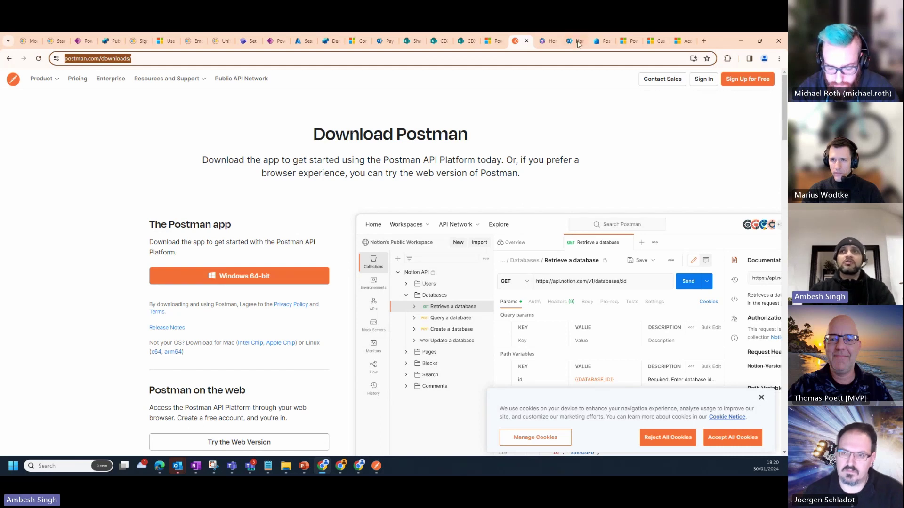
pyautogui.click(546, 41)
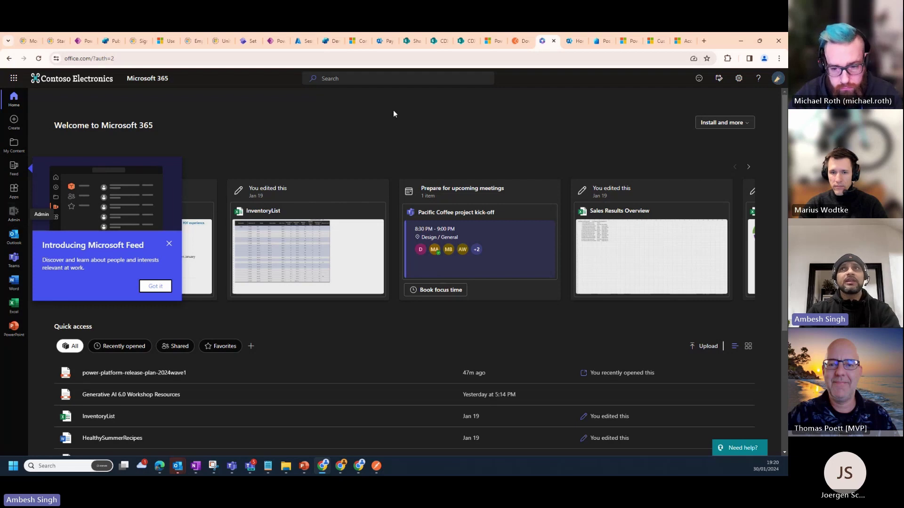
# Pass through Microsoft 365 admin center to the Postman app's Manifest tab in Entra
pyautogui.click(571, 42)
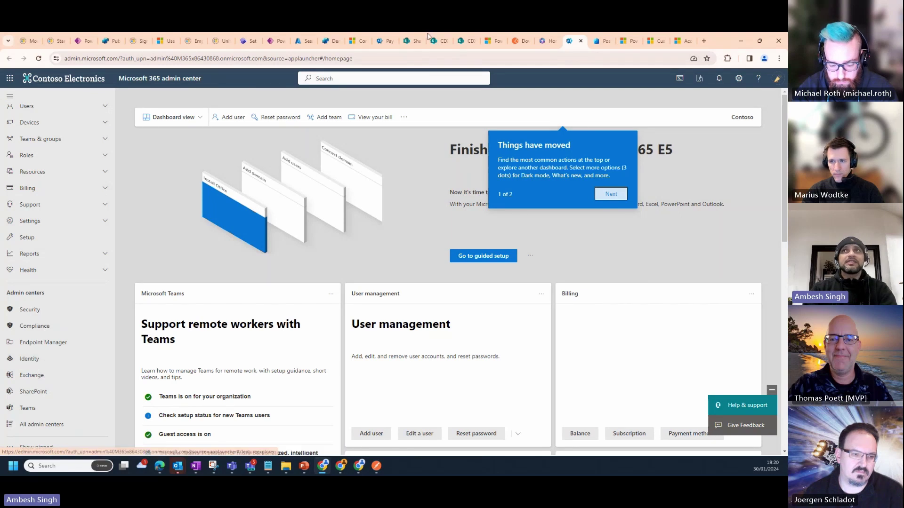
pyautogui.click(599, 45)
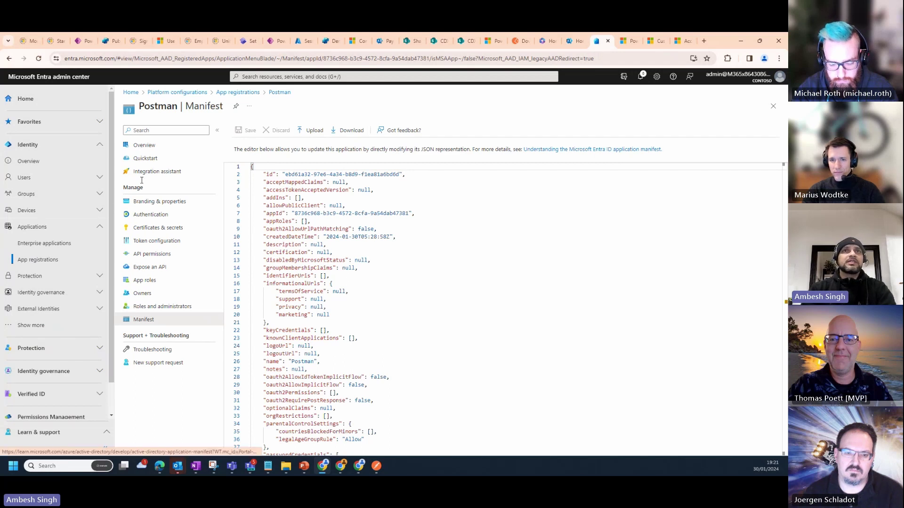
pyautogui.click(219, 93)
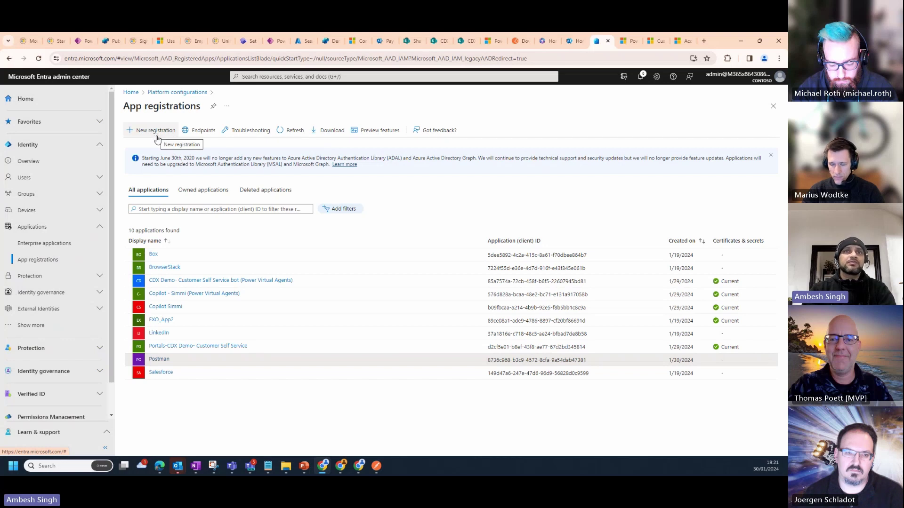
pyautogui.click(159, 359)
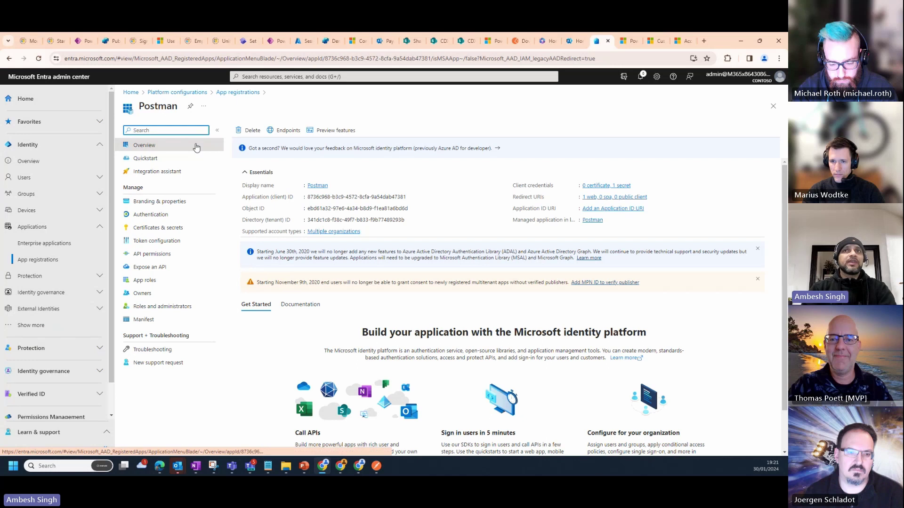
pyautogui.click(159, 216)
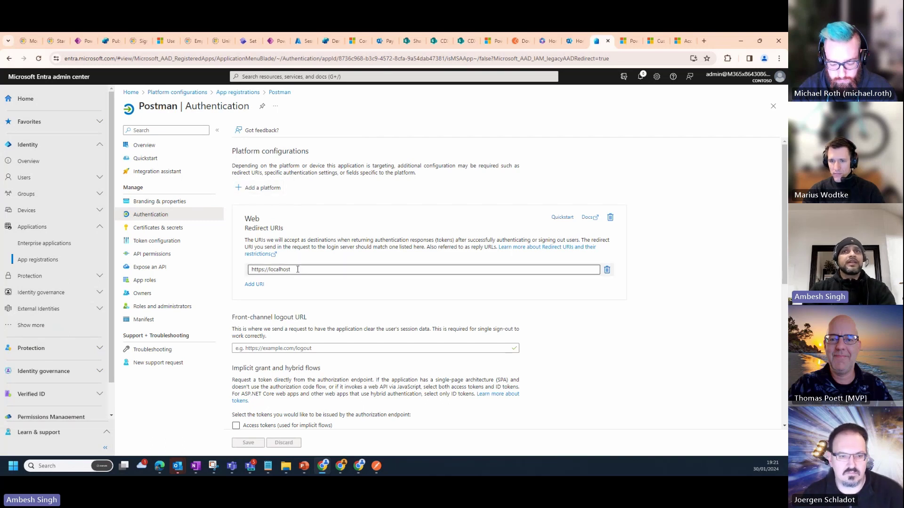
pyautogui.moveTo(297, 269); pyautogui.dragTo(242, 275)
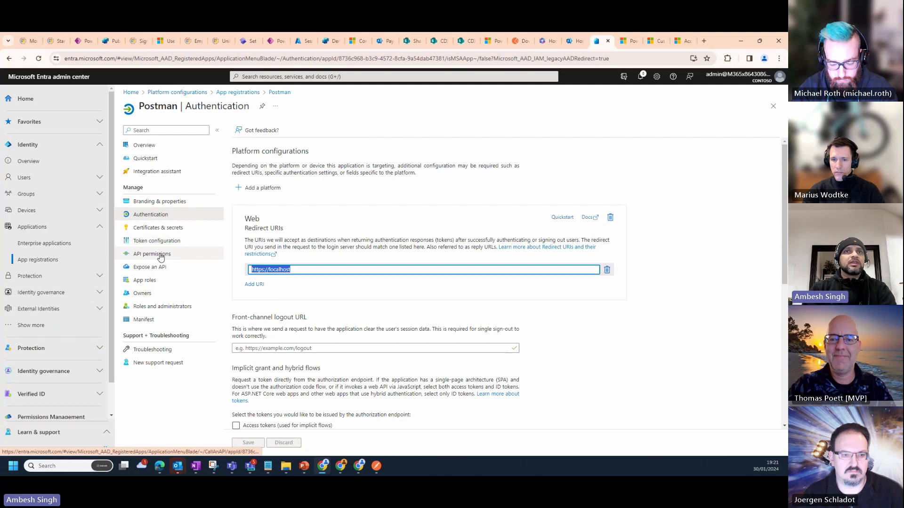
pyautogui.click(159, 254)
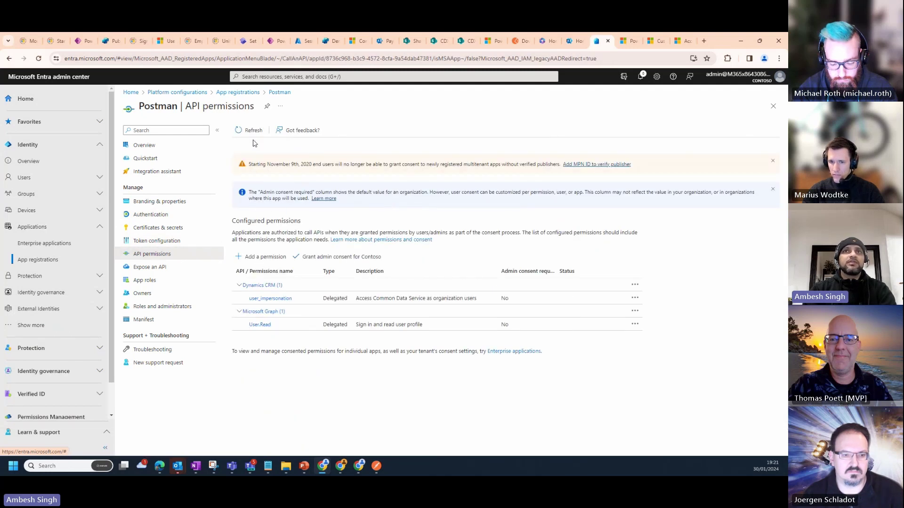
pyautogui.click(262, 257)
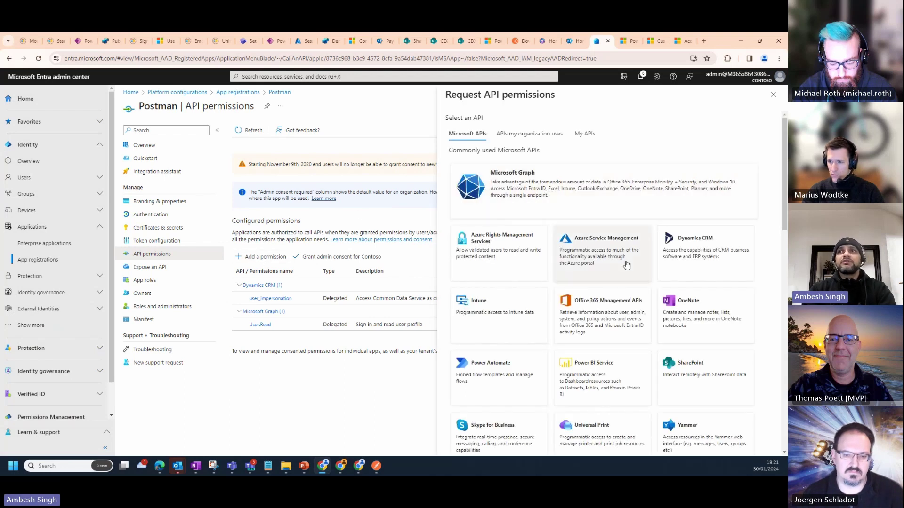
pyautogui.click(671, 240)
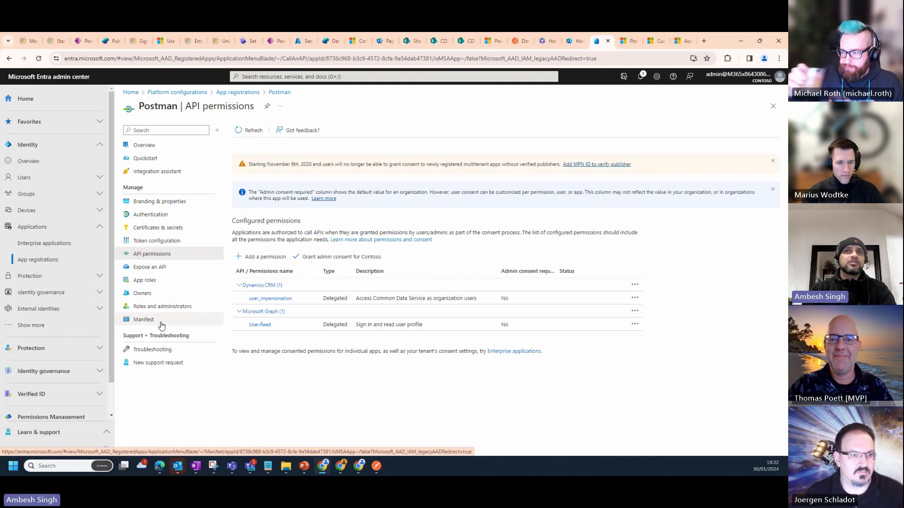
# Check the manifest's oauth2AllowImplicitFlow value is false, then go to the Power Platform application users
pyautogui.click(162, 324)
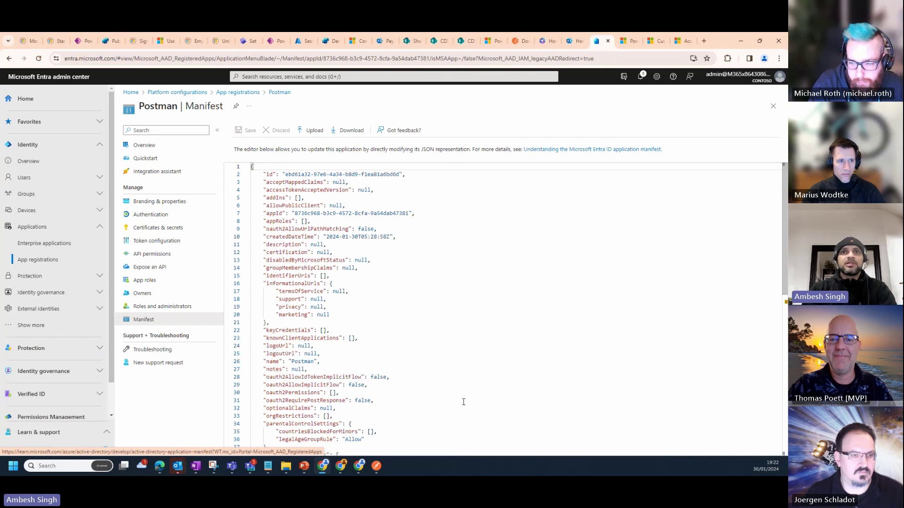
pyautogui.moveTo(266, 384); pyautogui.dragTo(364, 389)
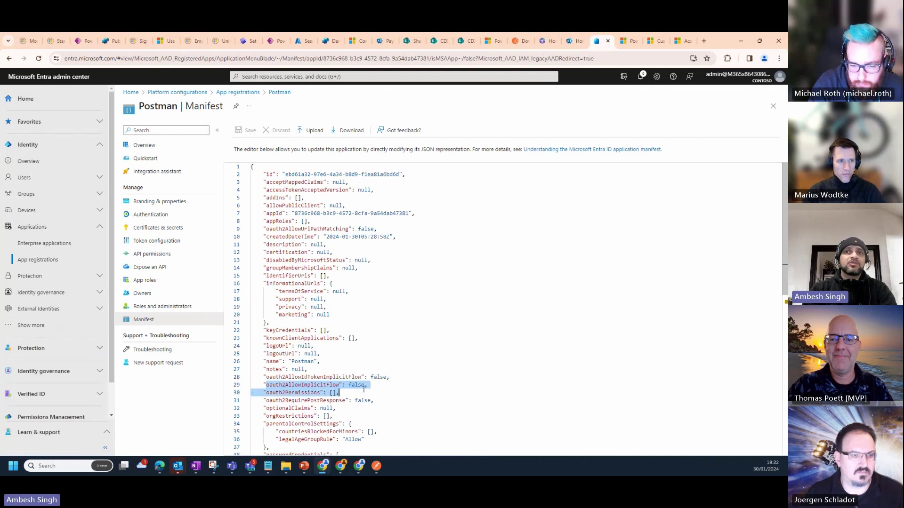
pyautogui.doubleClick(360, 385)
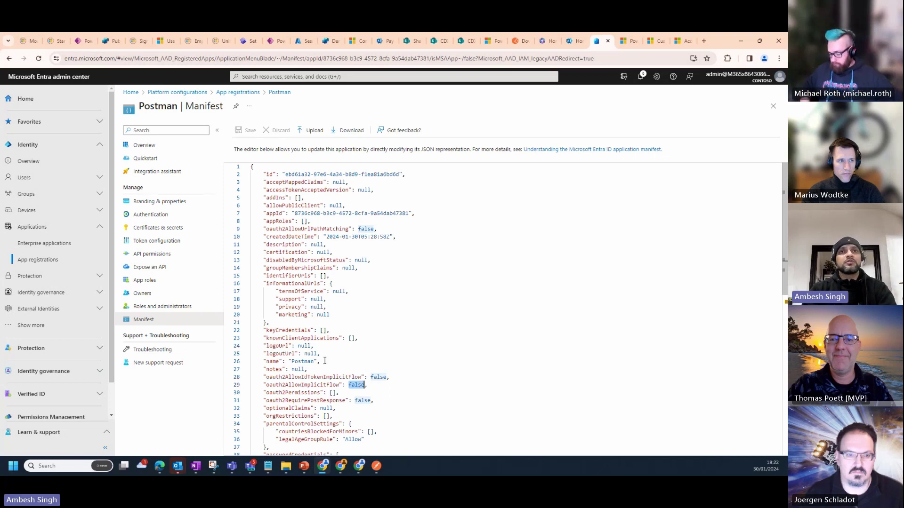
pyautogui.click(151, 257)
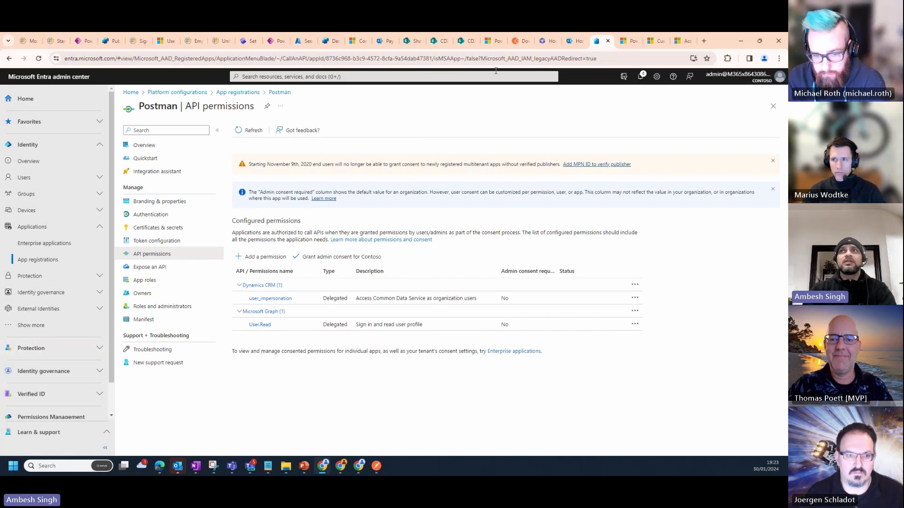
pyautogui.click(629, 41)
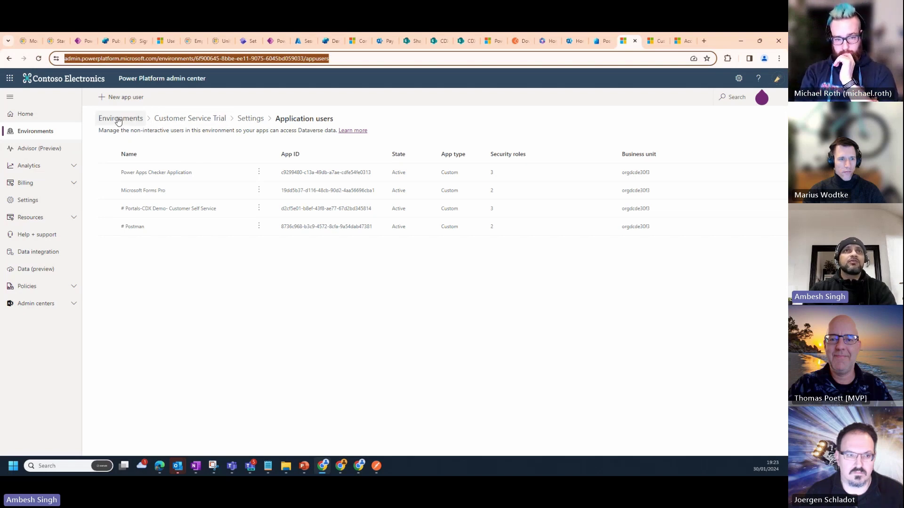
# Open the Application users settings of the Customer Service Trial environment
pyautogui.click(118, 122)
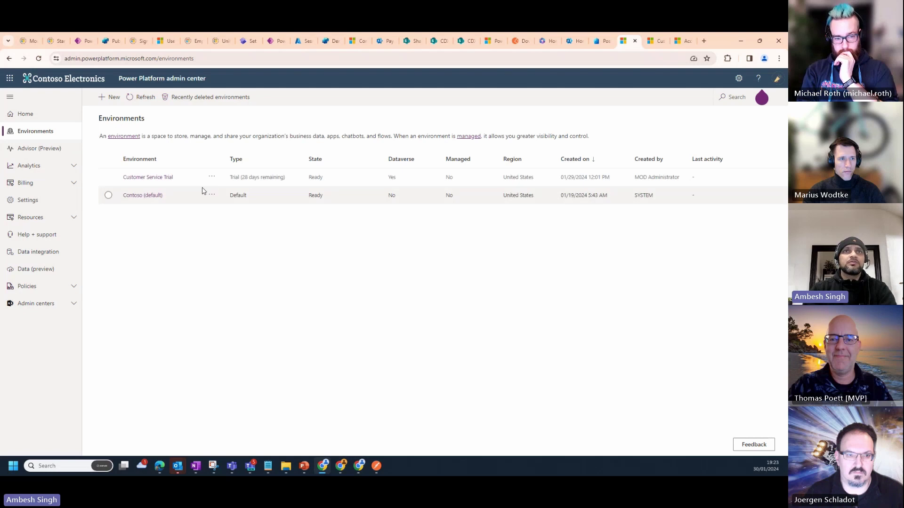
pyautogui.click(212, 178)
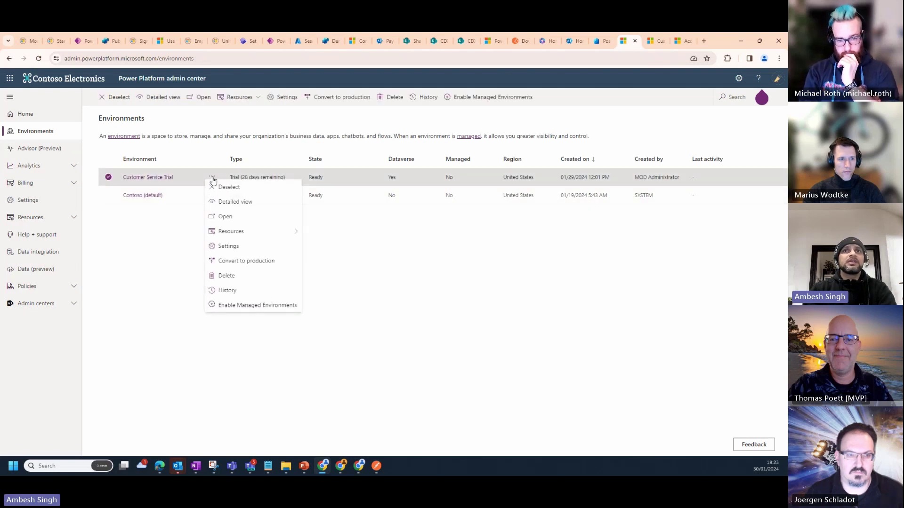
pyautogui.click(240, 247)
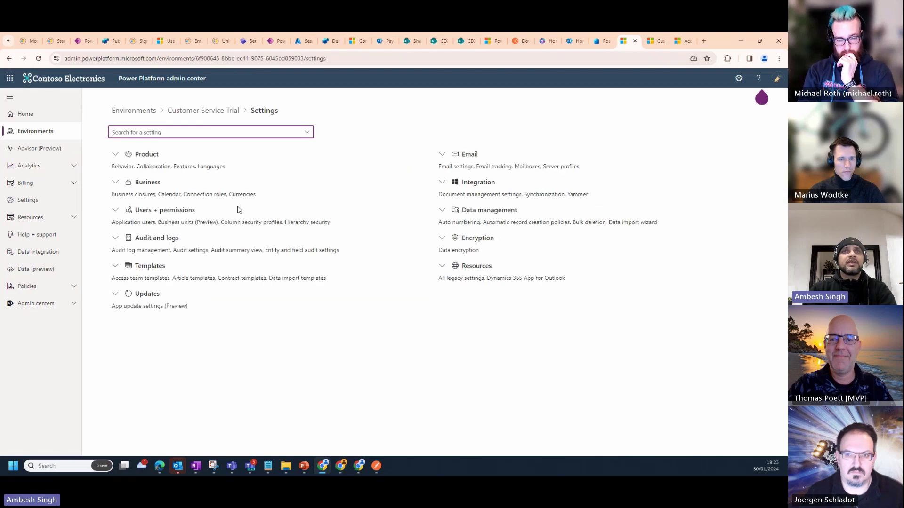
pyautogui.click(176, 215)
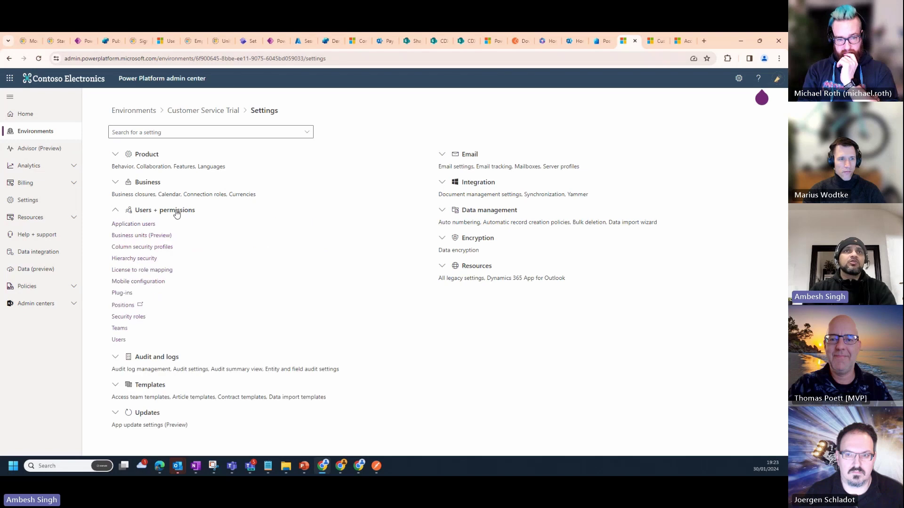
pyautogui.click(141, 224)
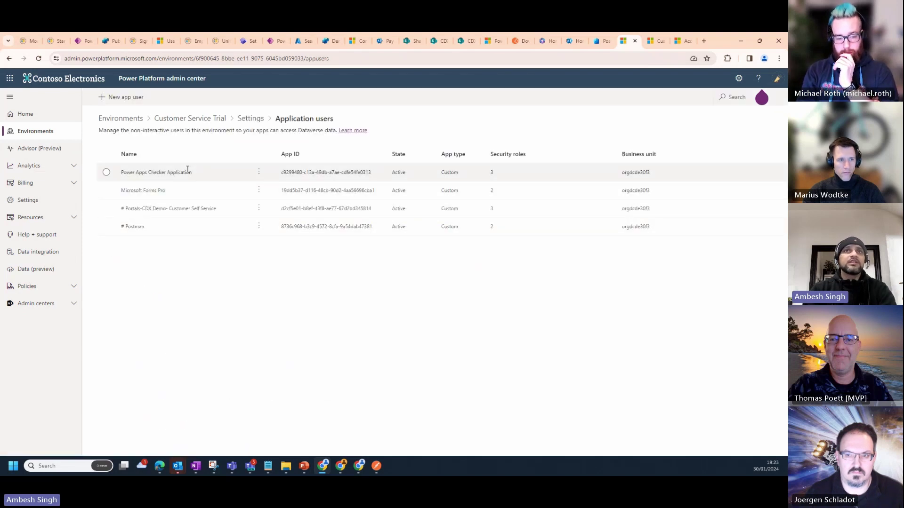
# Start a new app user with business unit orgdcde30f3, then close the form without saving
pyautogui.click(125, 96)
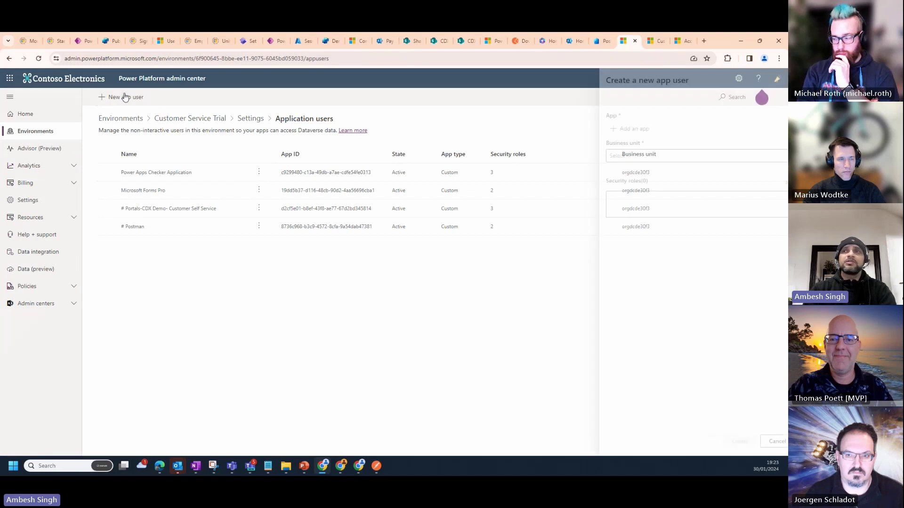
pyautogui.click(645, 158)
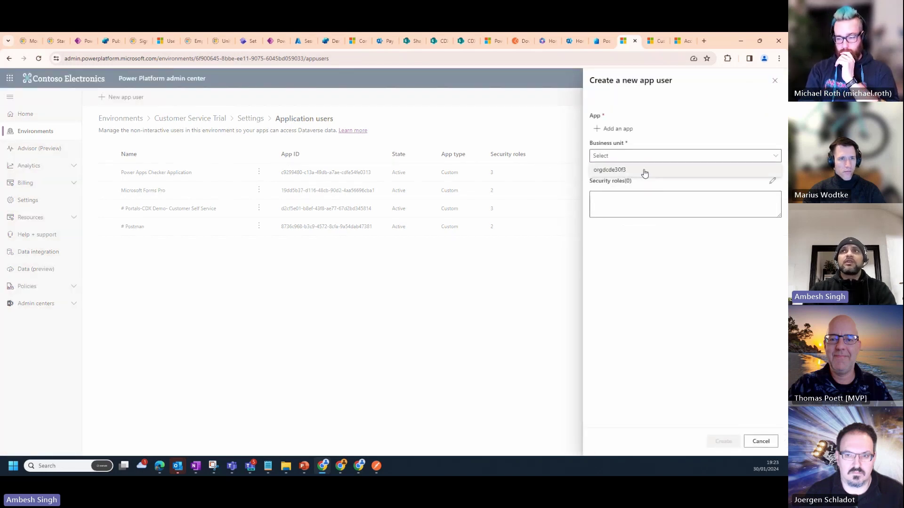
pyautogui.click(618, 128)
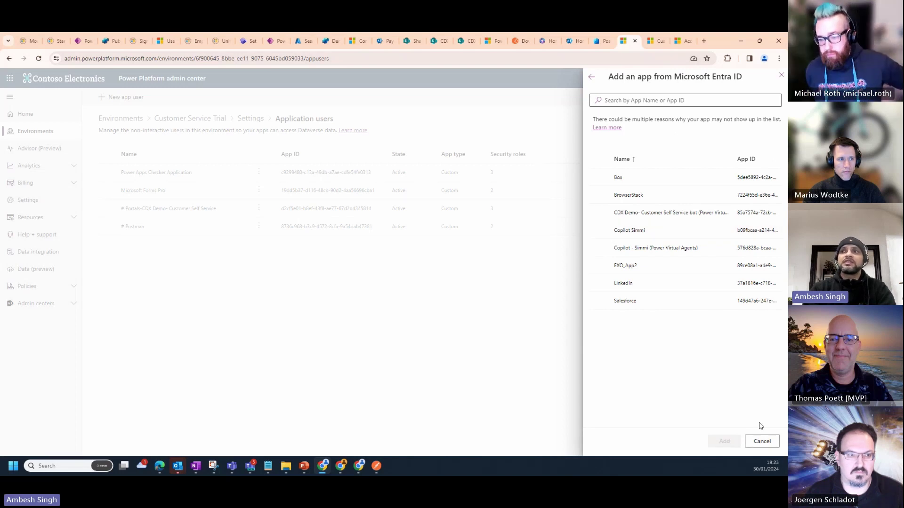
pyautogui.click(762, 441)
pyautogui.click(668, 158)
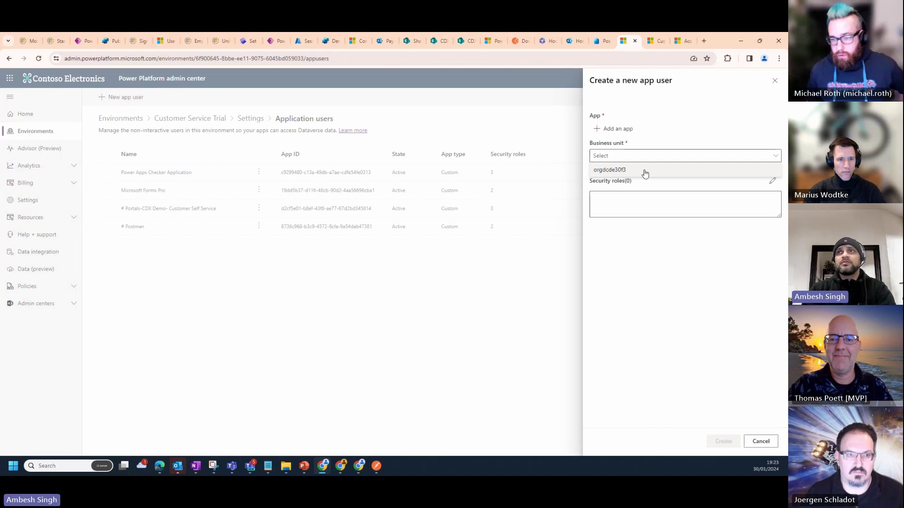
pyautogui.click(645, 174)
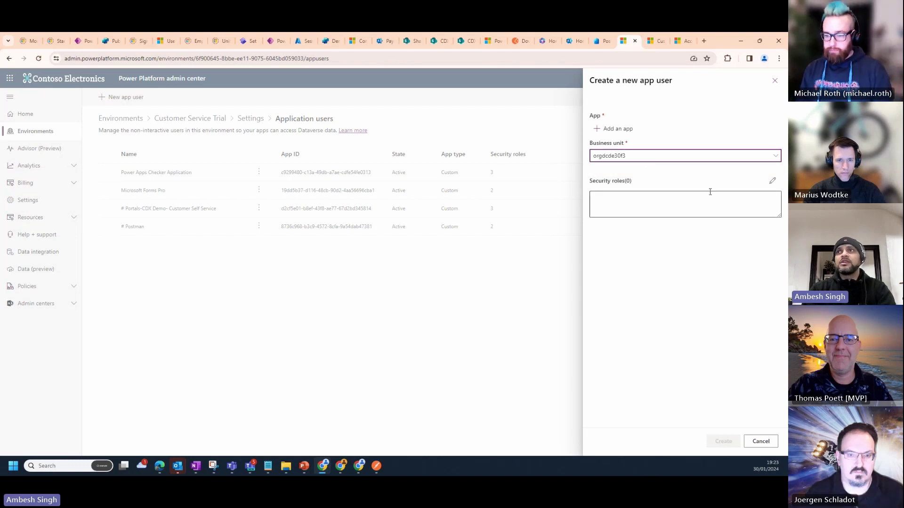
pyautogui.click(772, 181)
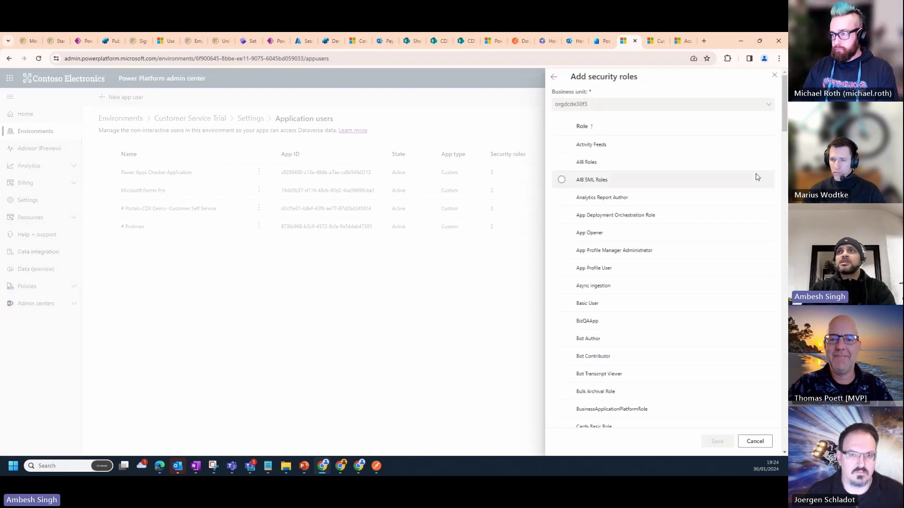
pyautogui.click(554, 77)
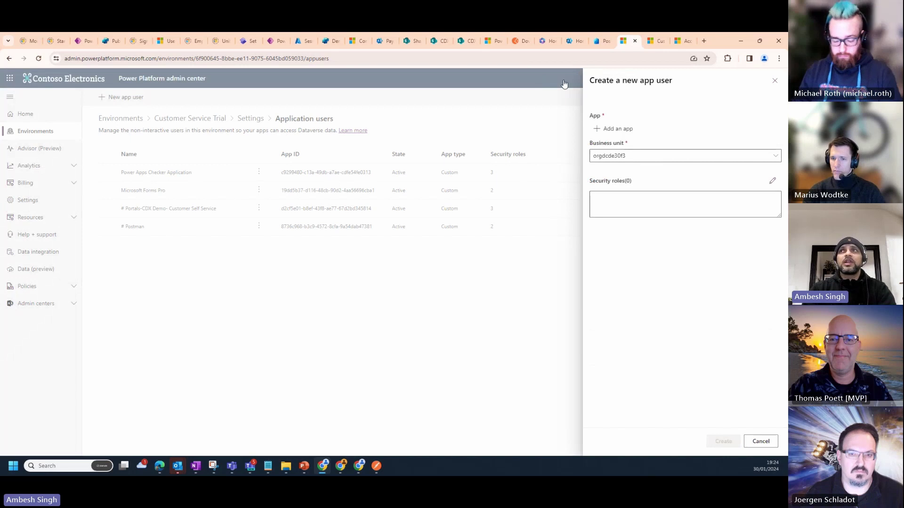
pyautogui.click(775, 80)
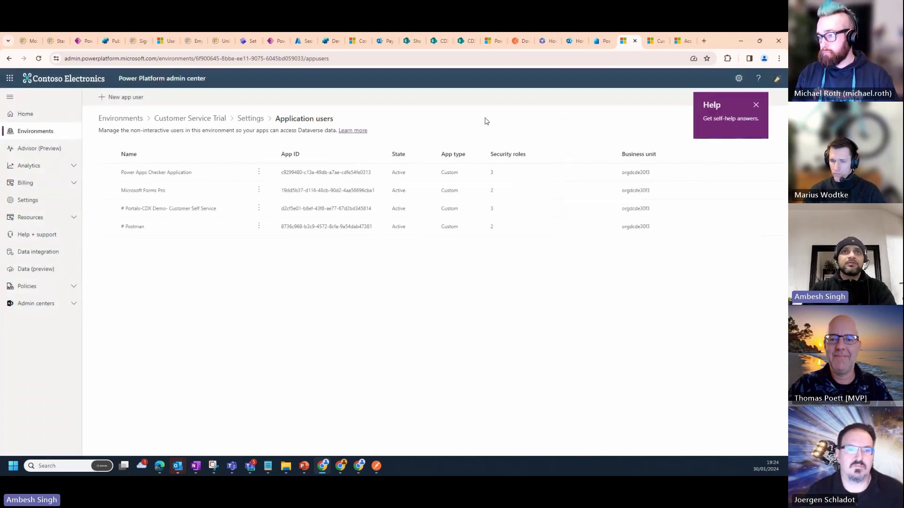
# Open Dynamics 365 Advanced Settings > Customizations, then return to the Developer Resources page
pyautogui.click(654, 45)
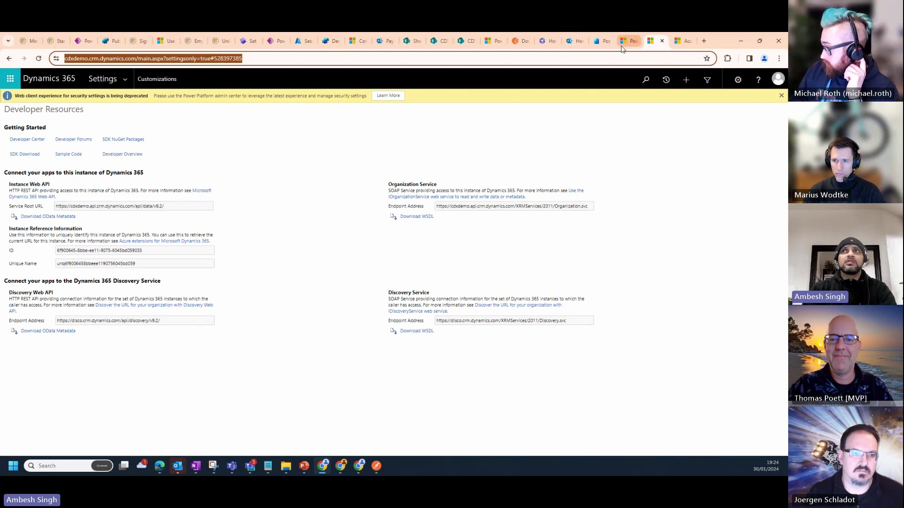
pyautogui.click(678, 45)
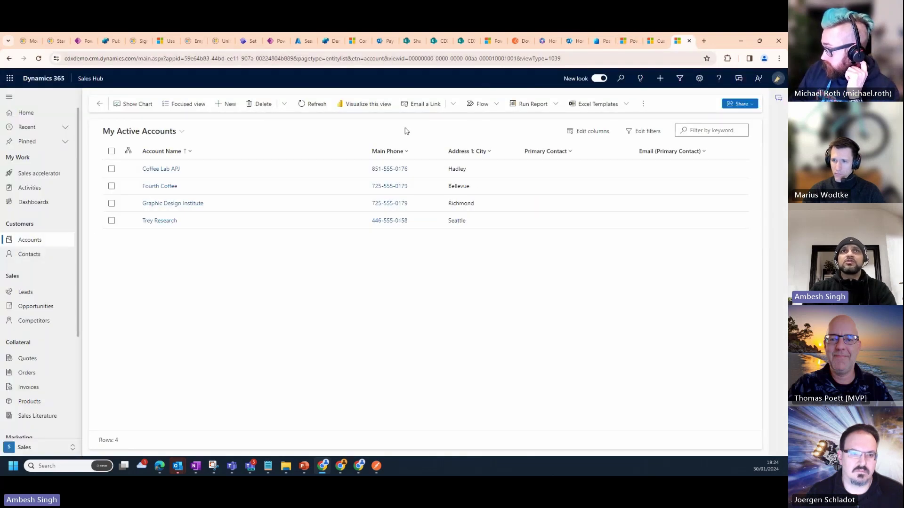
pyautogui.click(699, 78)
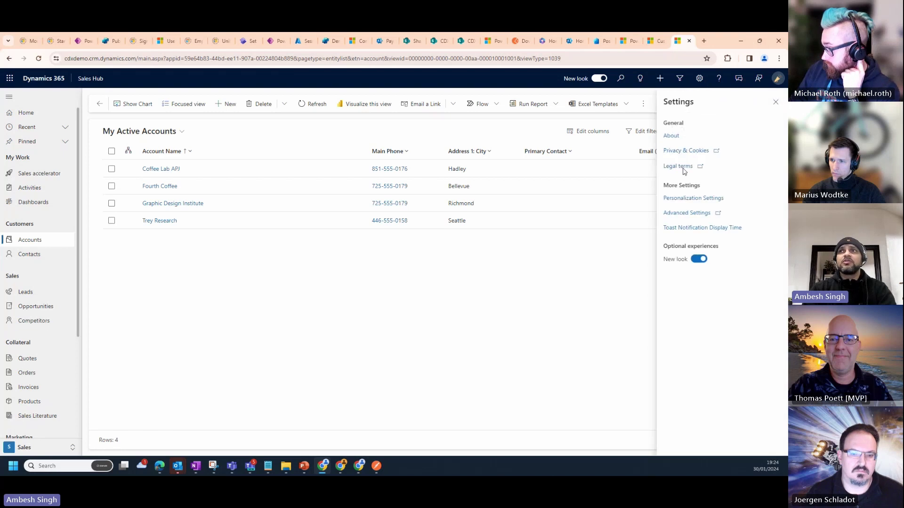
pyautogui.click(680, 214)
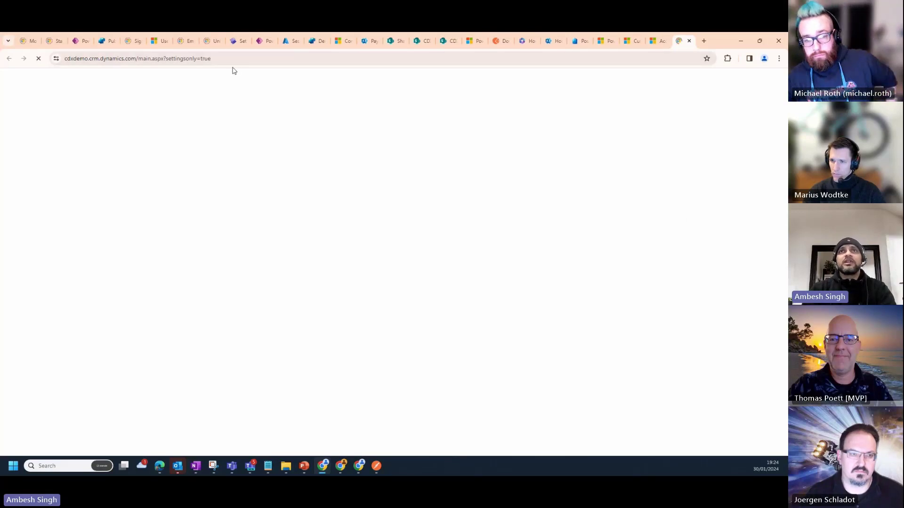
pyautogui.click(126, 79)
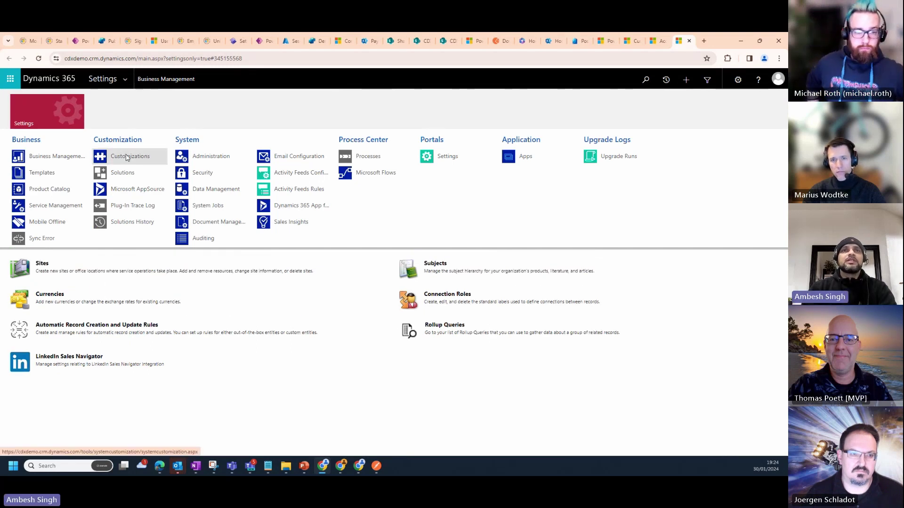
pyautogui.click(126, 157)
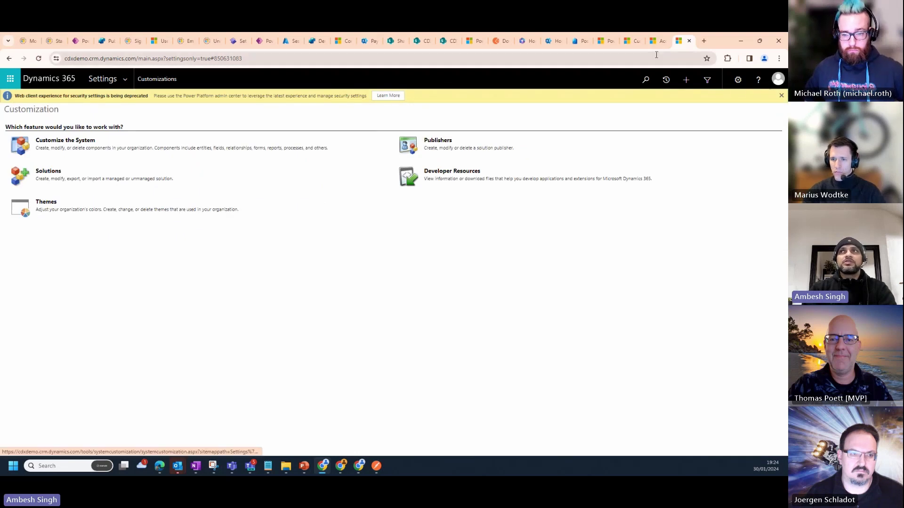
pyautogui.click(688, 41)
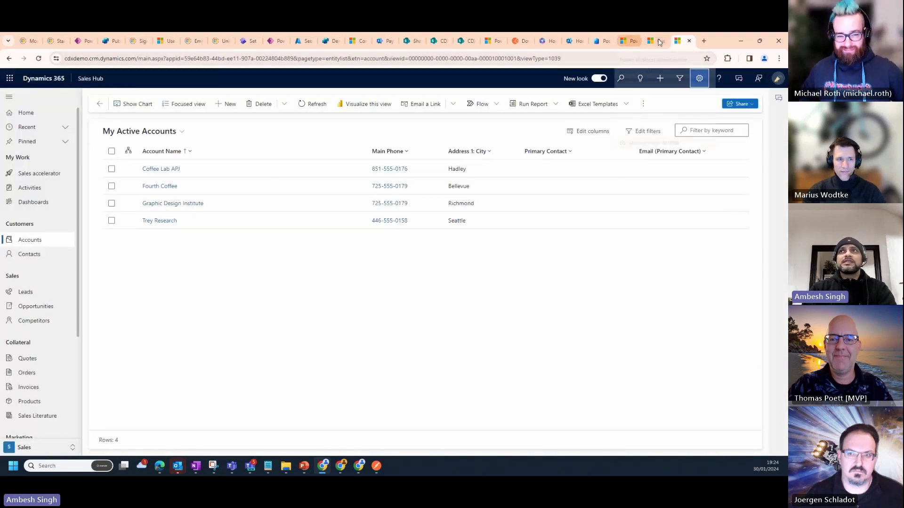
pyautogui.click(632, 41)
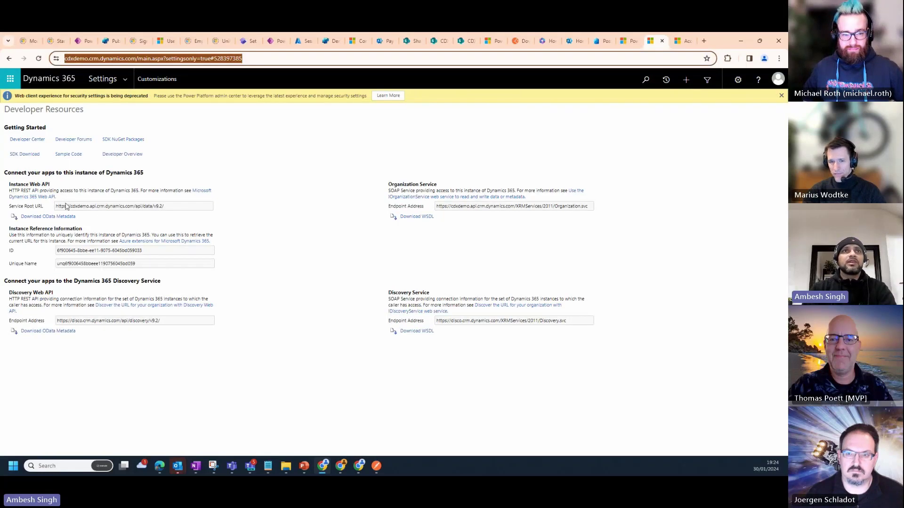
pyautogui.moveTo(165, 207); pyautogui.dragTo(54, 213)
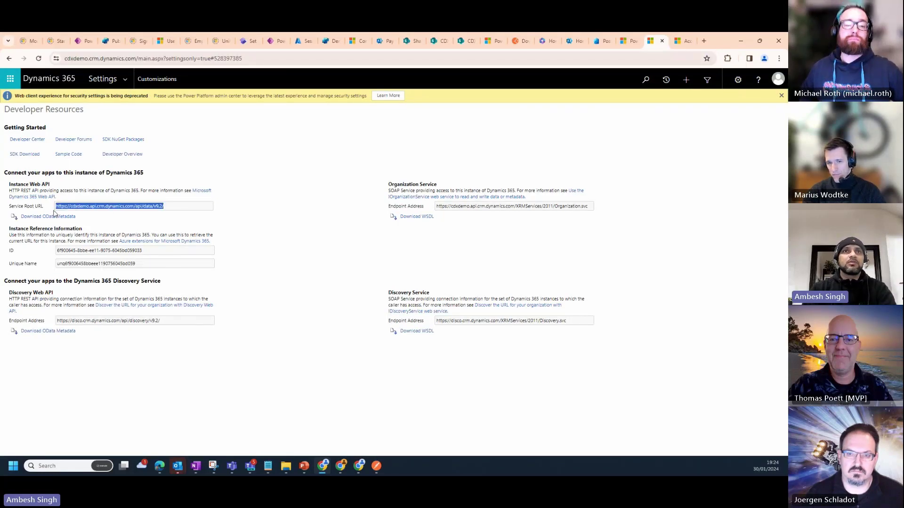
pyautogui.click(165, 208)
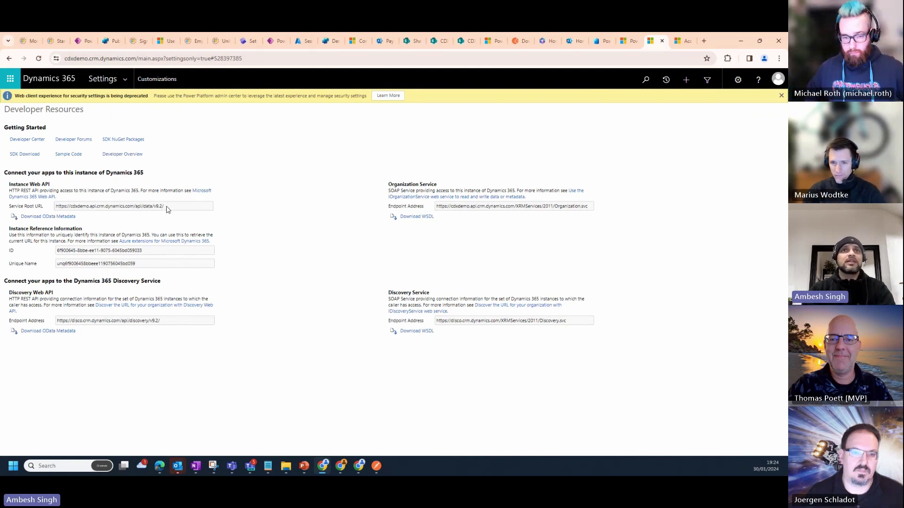
pyautogui.moveTo(165, 207); pyautogui.dragTo(52, 212)
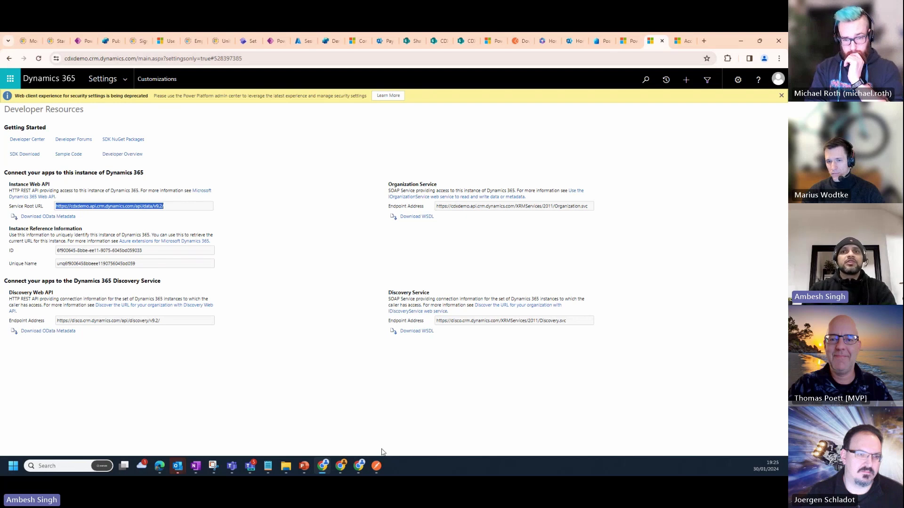
# Maximize Postman, review the CDX Demo Main environment variables, then return to the browser
pyautogui.moveTo(377, 469)
pyautogui.click(376, 414)
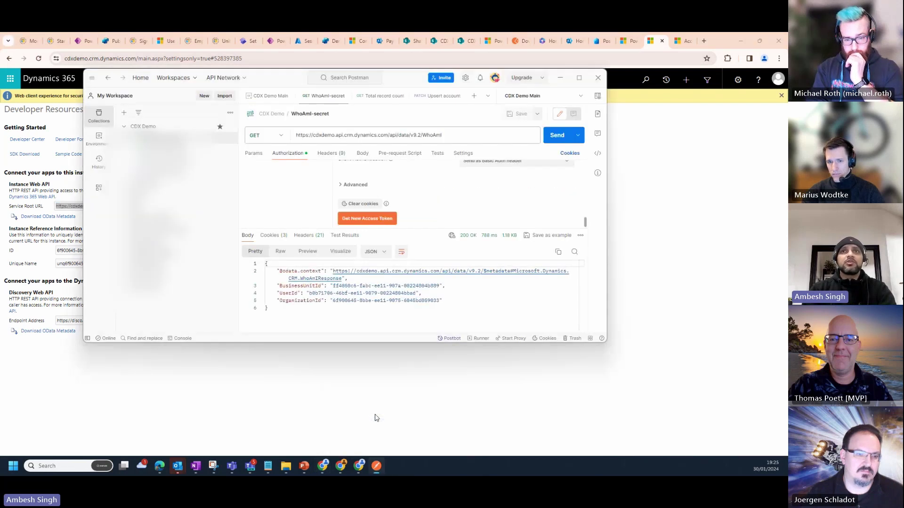
pyautogui.click(578, 79)
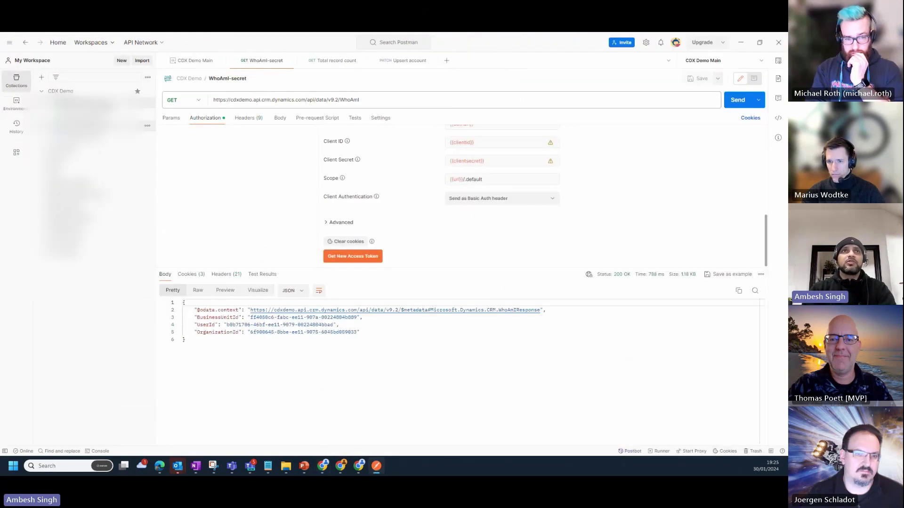
pyautogui.click(18, 112)
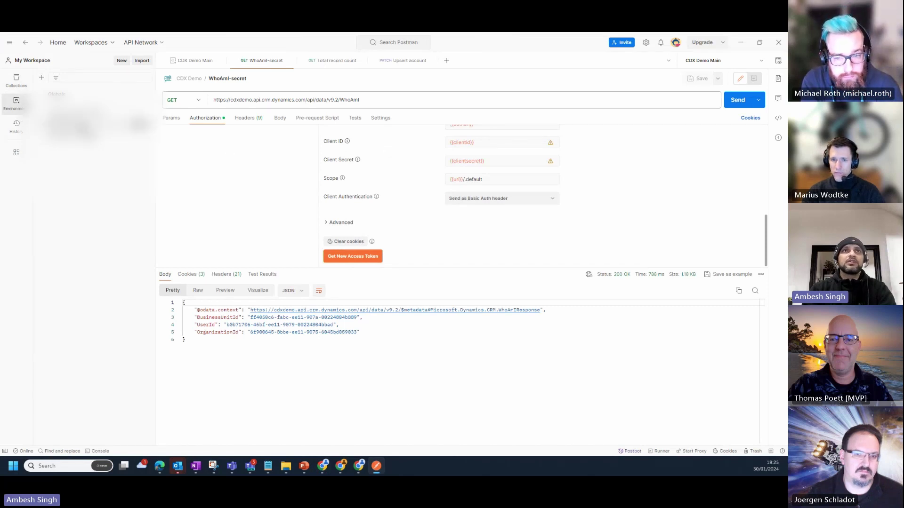
pyautogui.click(195, 60)
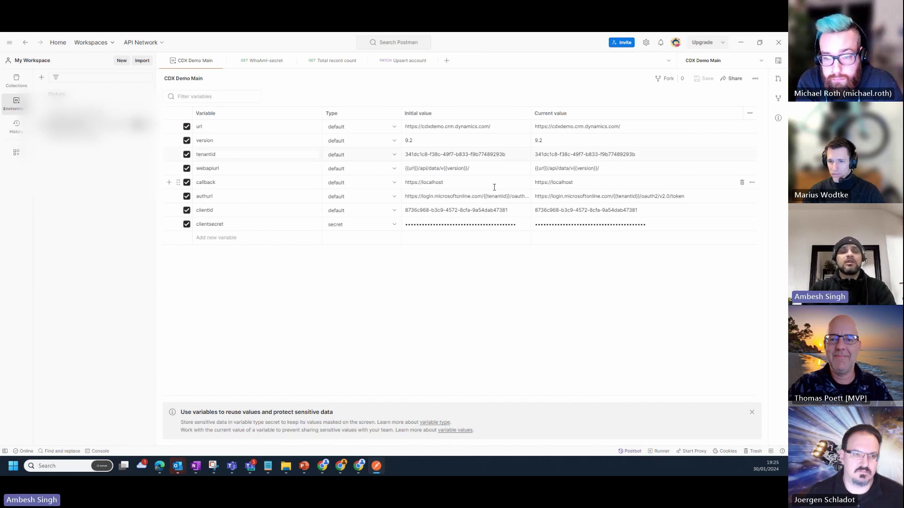
pyautogui.press('Escape')
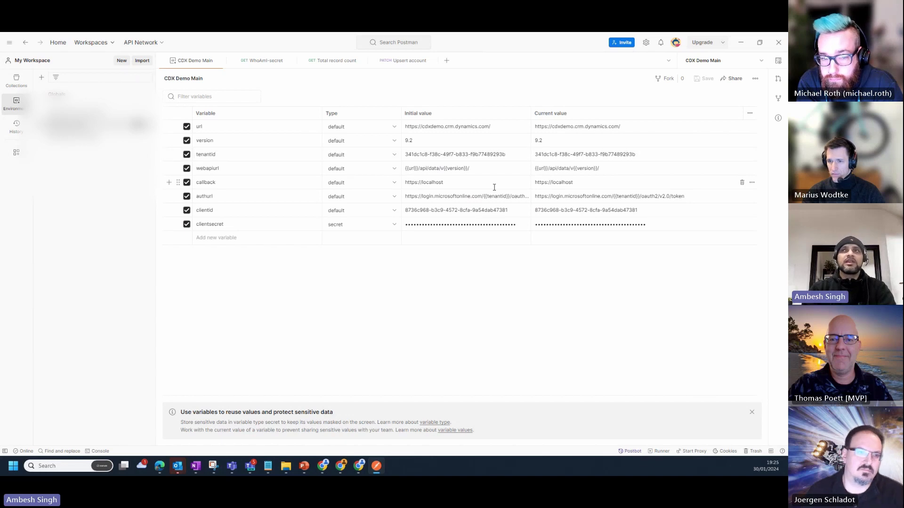
pyautogui.hotkey('alt', 'Tab')
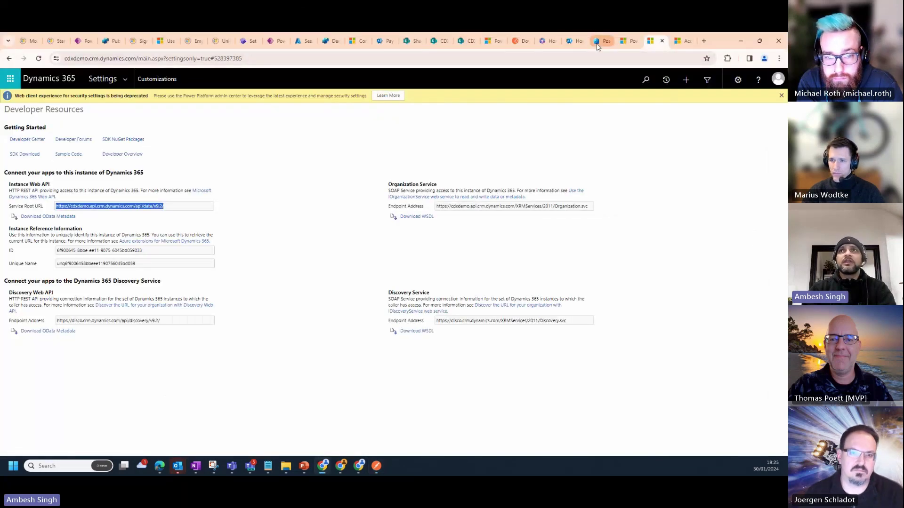
# Copy the Directory (tenant) ID from the Postman app registration overview
pyautogui.click(596, 45)
pyautogui.click(153, 146)
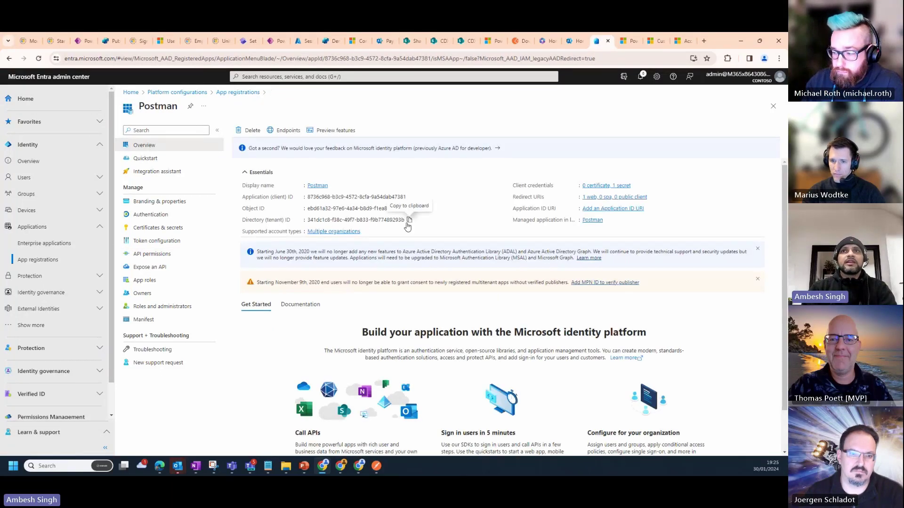
pyautogui.click(408, 221)
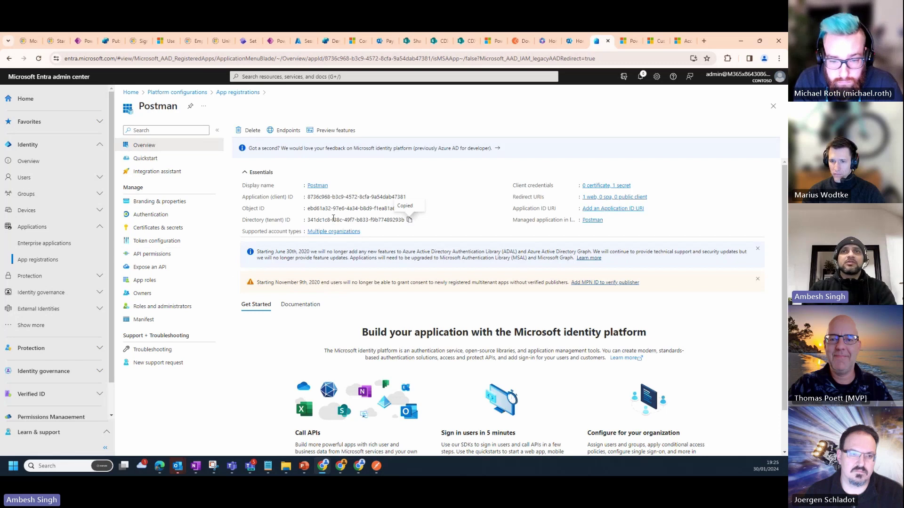
# Compare the tenant ID in Postman, then return to the Dynamics 365 Developer Resources page
pyautogui.hotkey('alt', 'Tab')
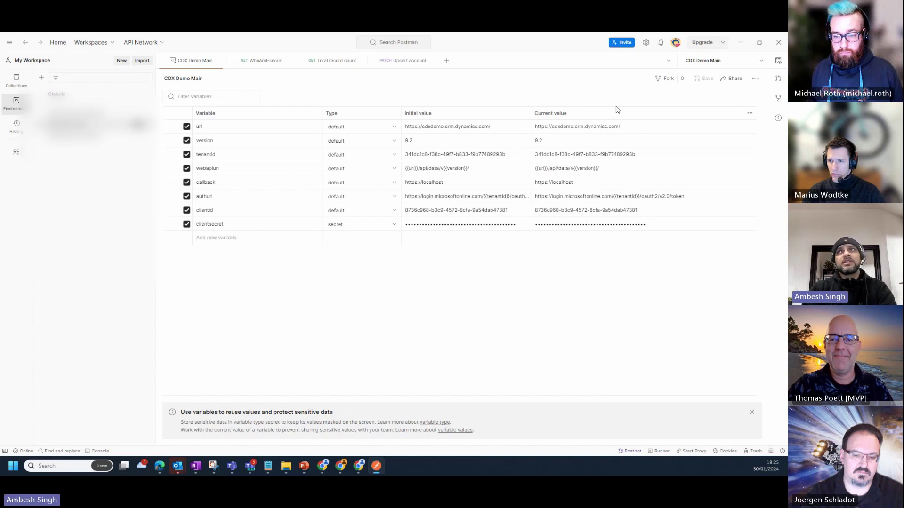
pyautogui.hotkey('alt', 'Tab')
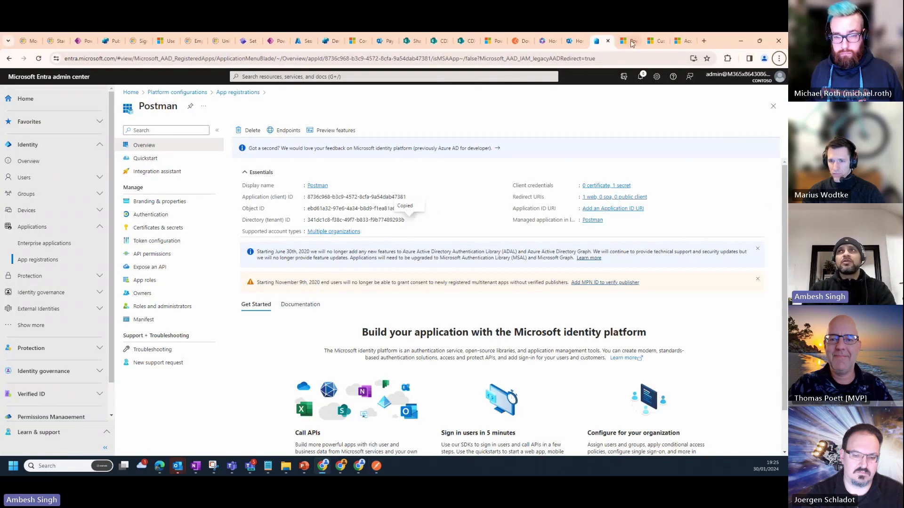
pyautogui.click(631, 41)
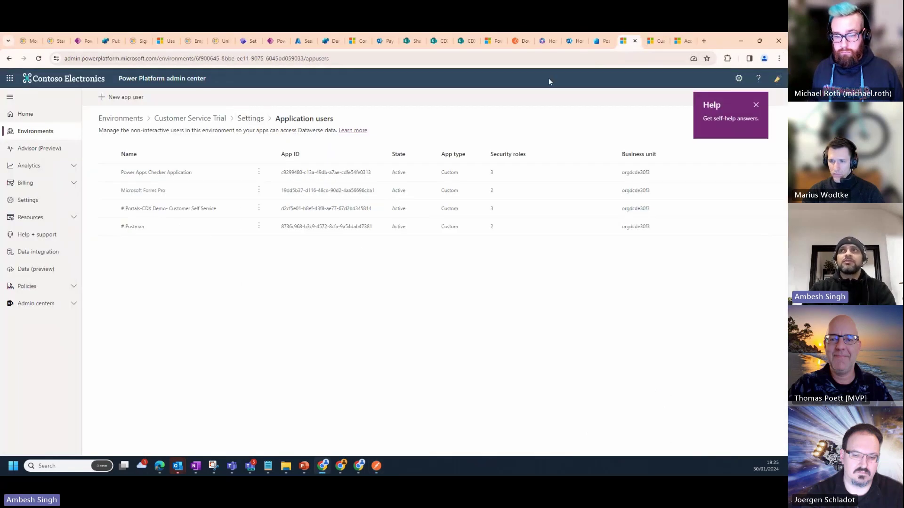
pyautogui.click(656, 41)
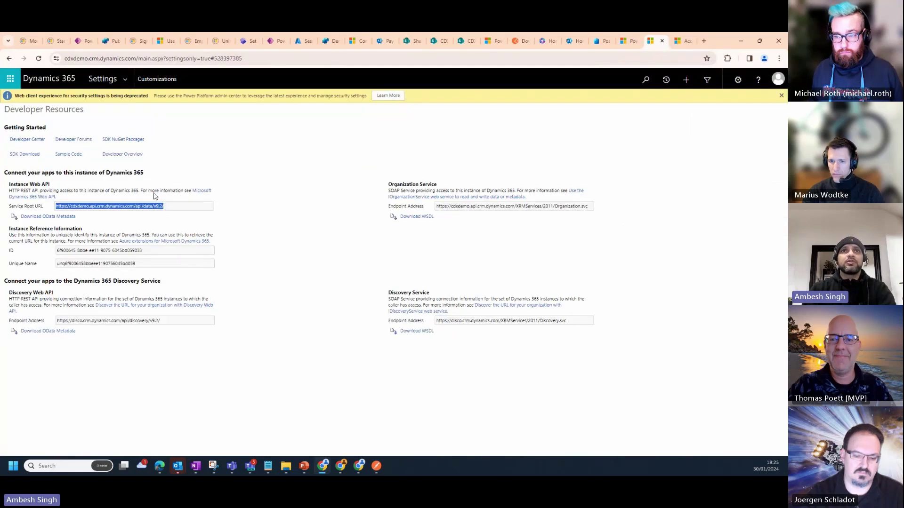
pyautogui.hotkey('alt', 'Tab')
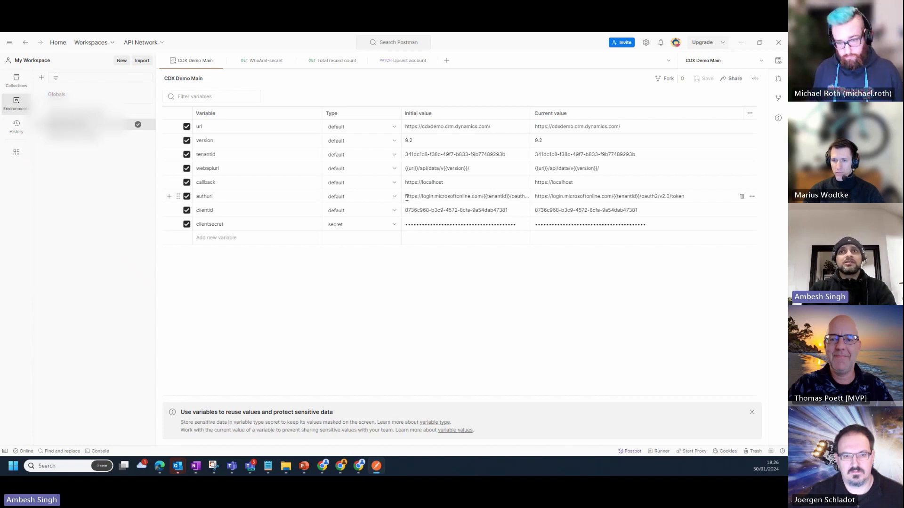
pyautogui.click(478, 196)
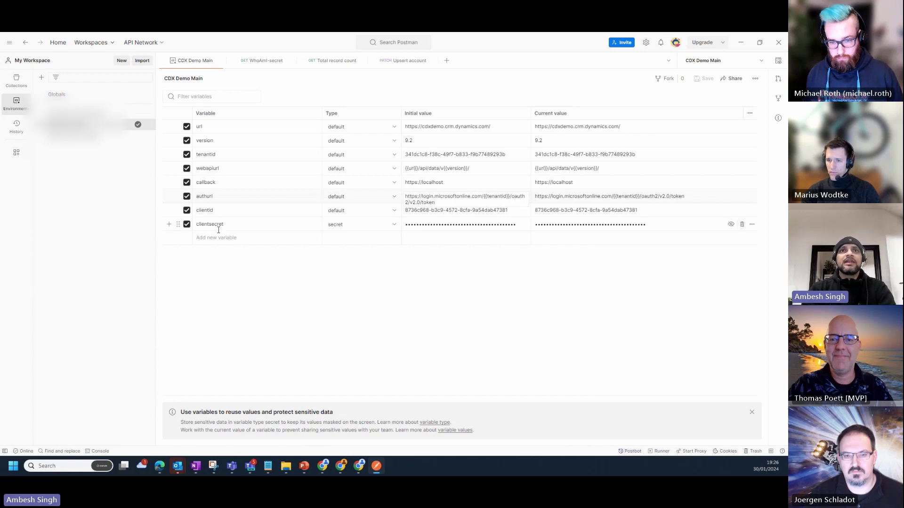
# Start a new client secret for the Postman app, cancel it, and return to Postman
pyautogui.hotkey('alt', 'Tab')
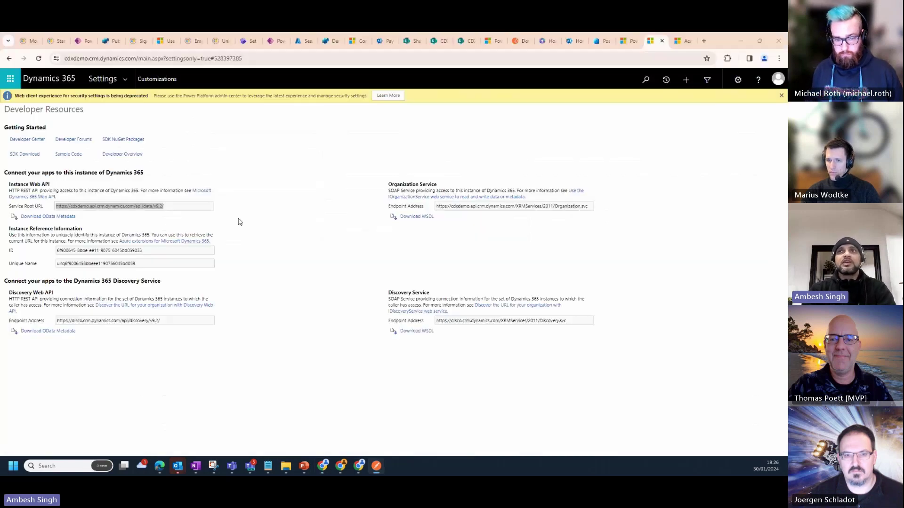
pyautogui.click(598, 41)
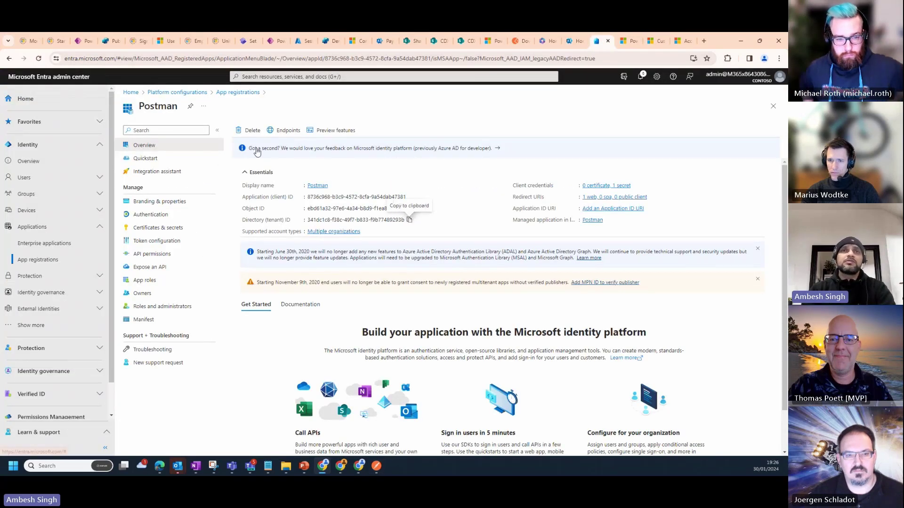
pyautogui.click(155, 241)
pyautogui.click(156, 227)
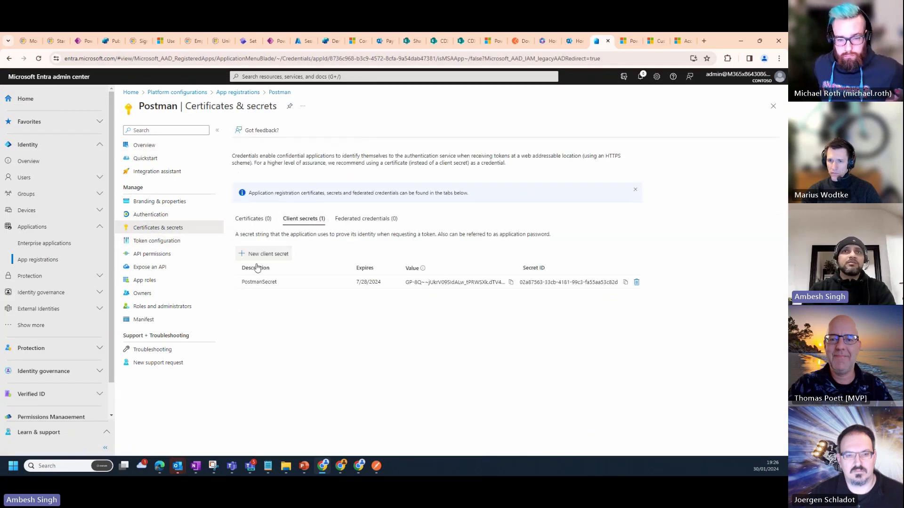
pyautogui.click(257, 253)
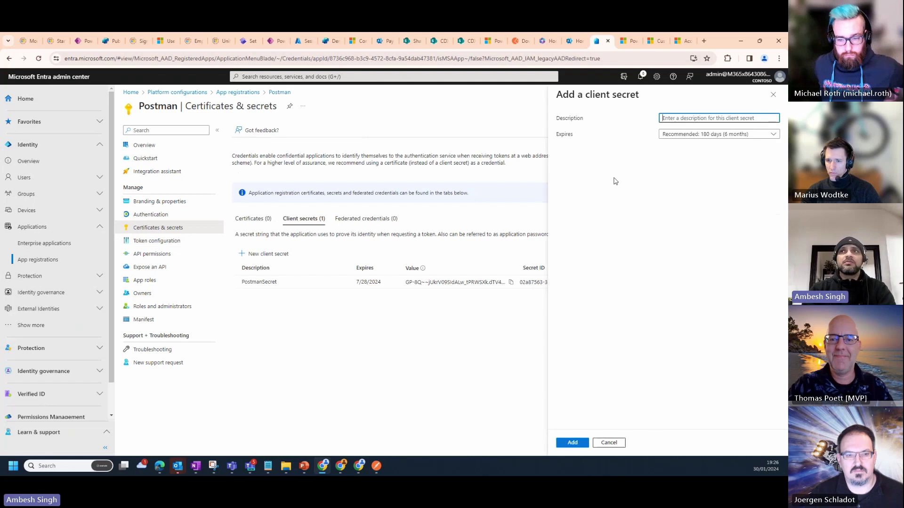
pyautogui.click(698, 134)
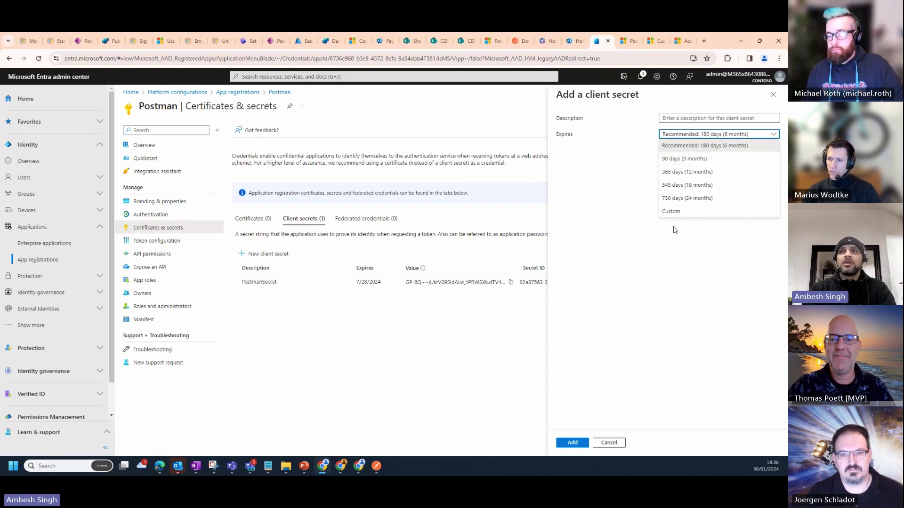
pyautogui.click(609, 444)
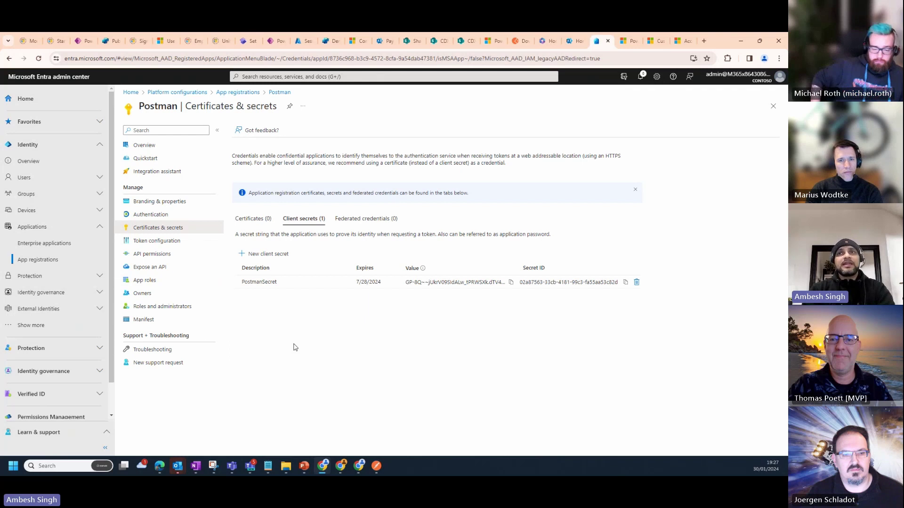
pyautogui.hotkey('alt', 'Tab')
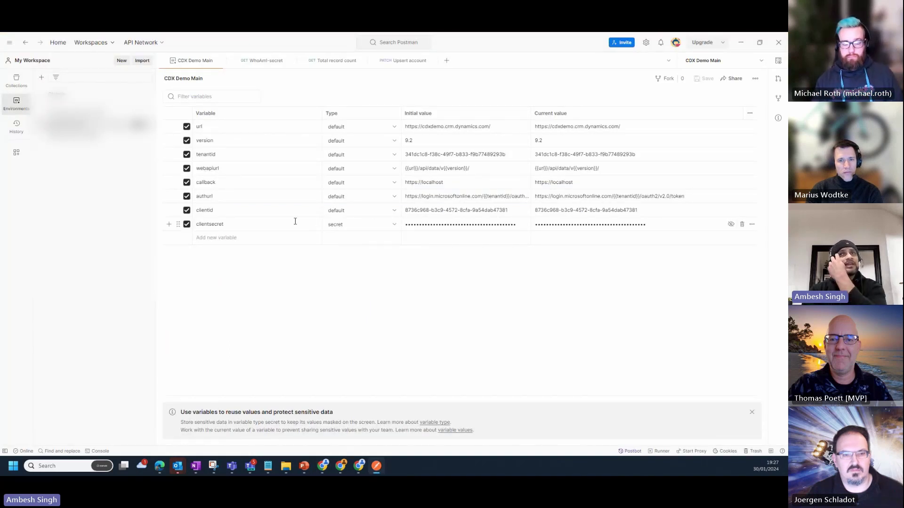
# Keep clientsecret as a secret type and open the CDX Demo WhoAmI-secret request
pyautogui.click(395, 227)
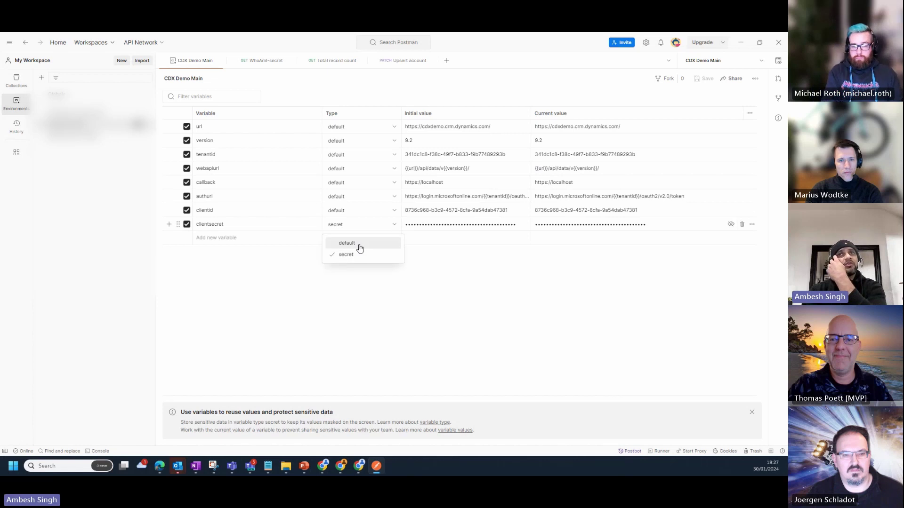
pyautogui.click(469, 283)
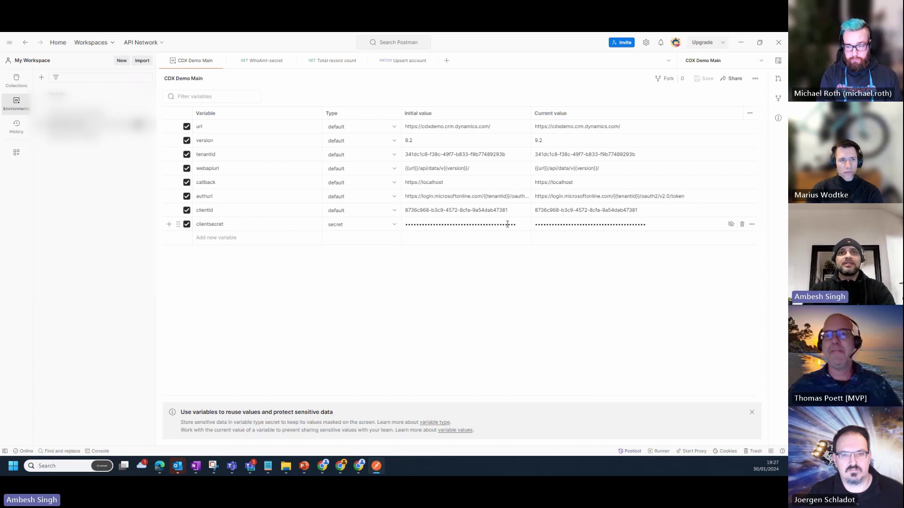
pyautogui.click(16, 81)
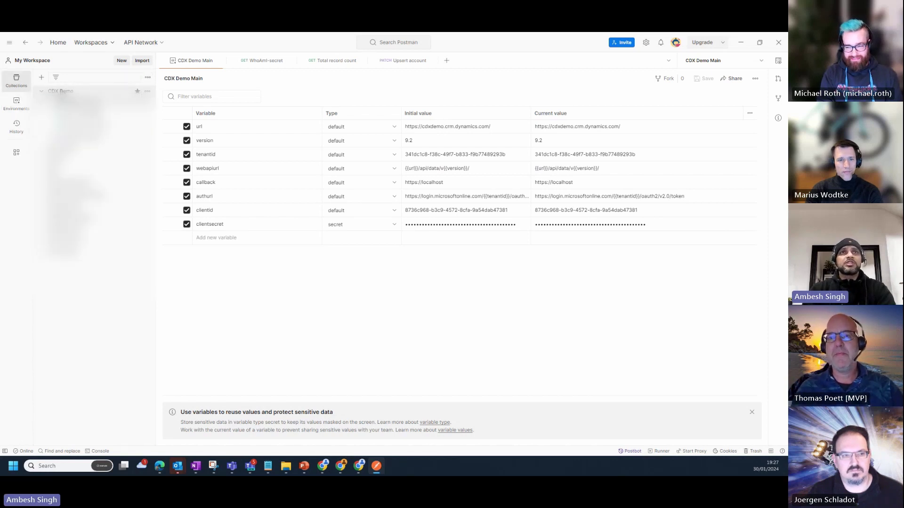
pyautogui.click(94, 101)
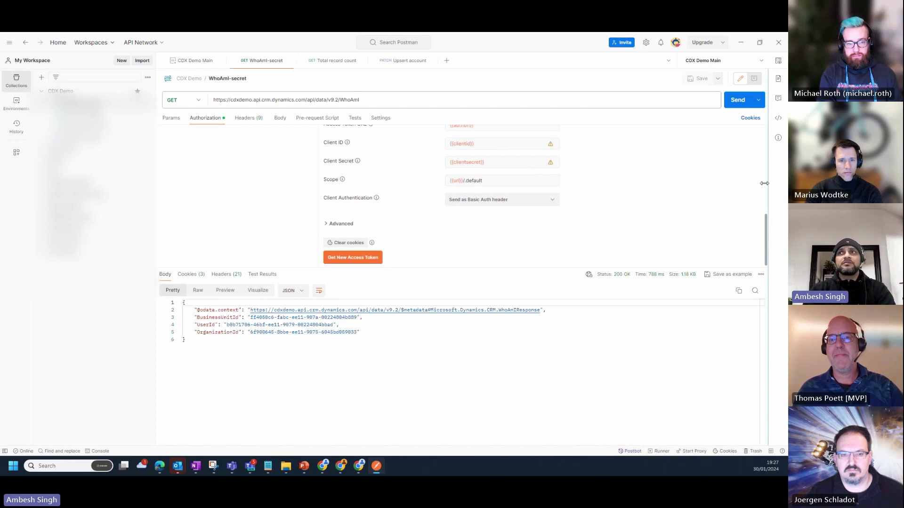
pyautogui.scroll(5, 758, 184)
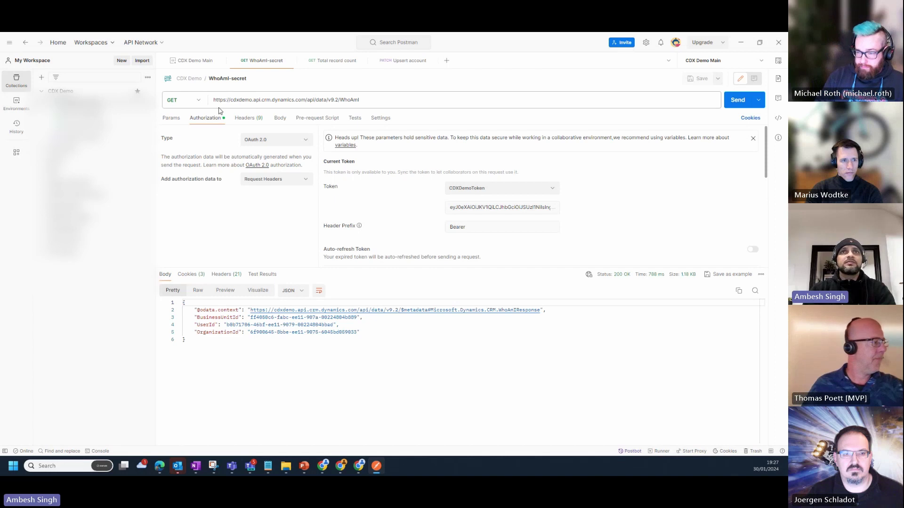
pyautogui.click(264, 139)
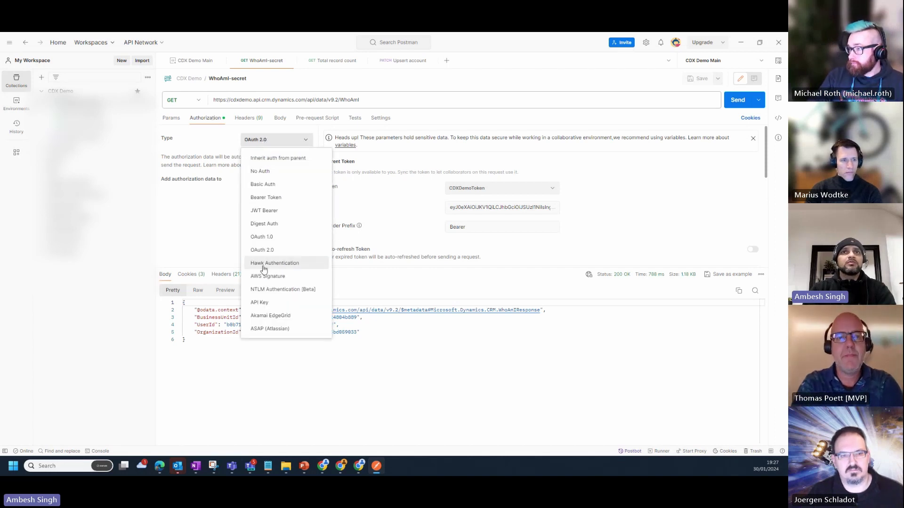
pyautogui.click(262, 250)
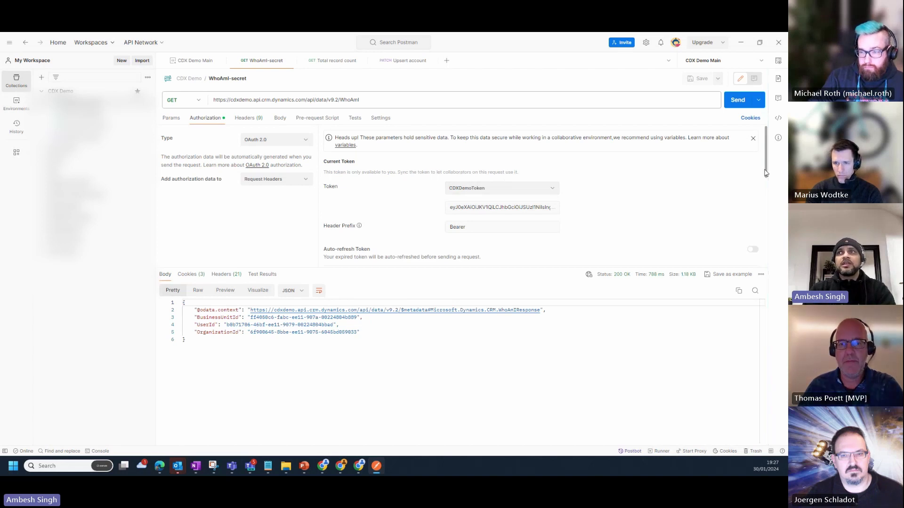
pyautogui.scroll(-2, 589, 155)
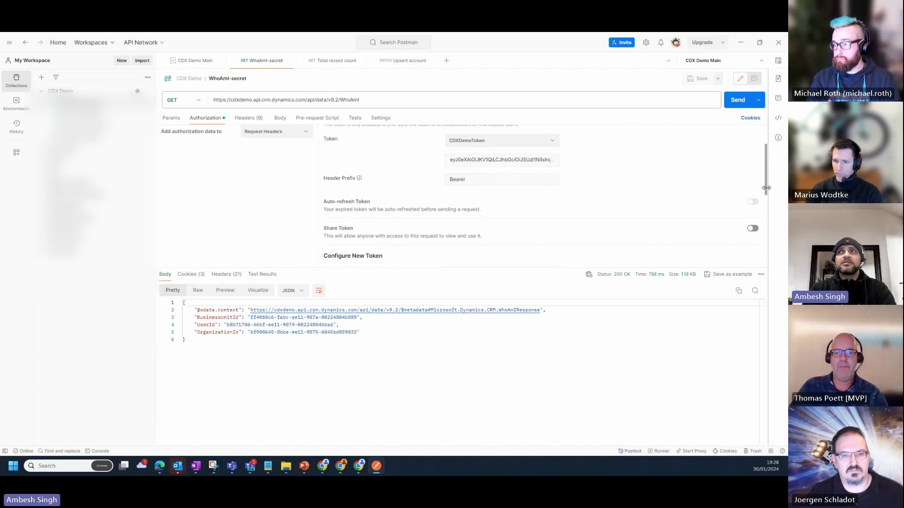
pyautogui.click(766, 197)
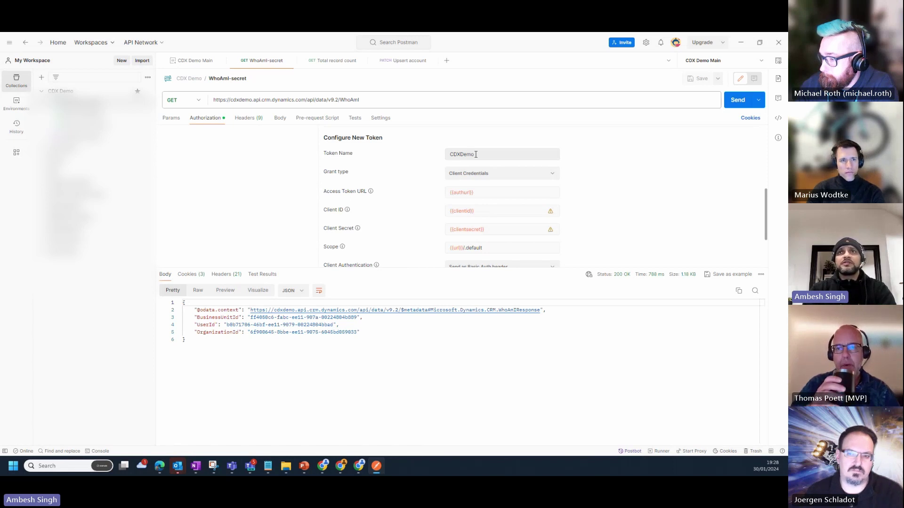
pyautogui.click(459, 179)
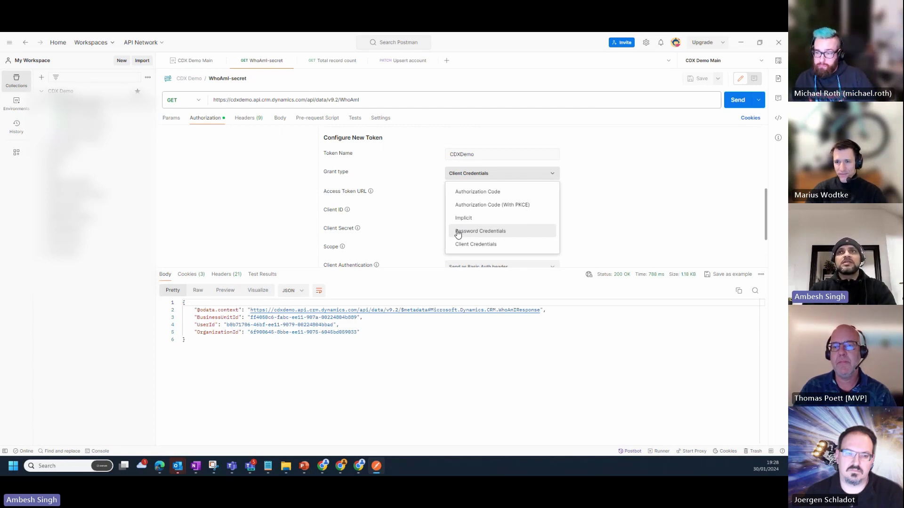
pyautogui.click(436, 230)
pyautogui.moveTo(478, 193); pyautogui.dragTo(443, 197)
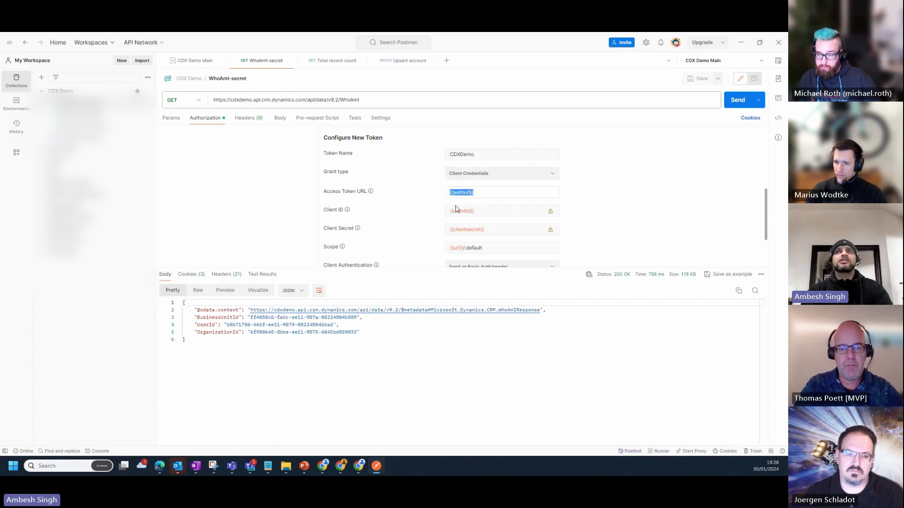
pyautogui.click(480, 212)
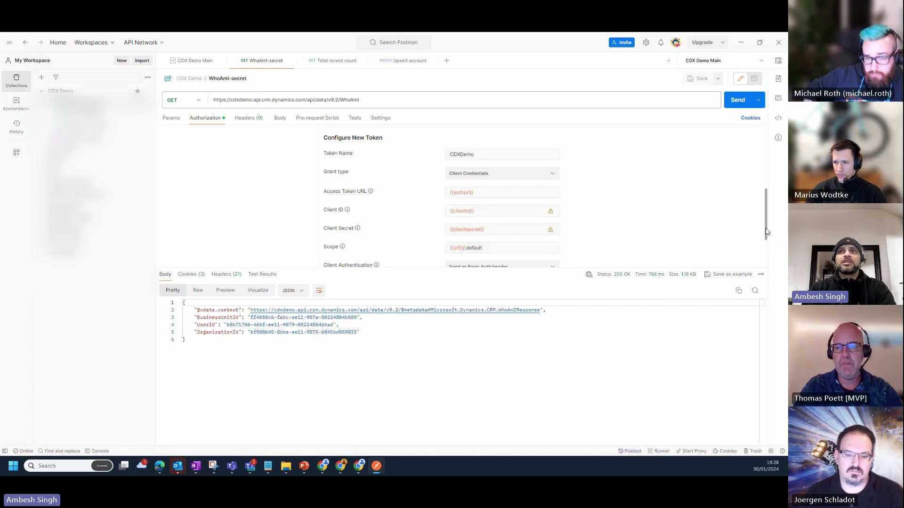
pyautogui.moveTo(766, 232); pyautogui.dragTo(771, 260)
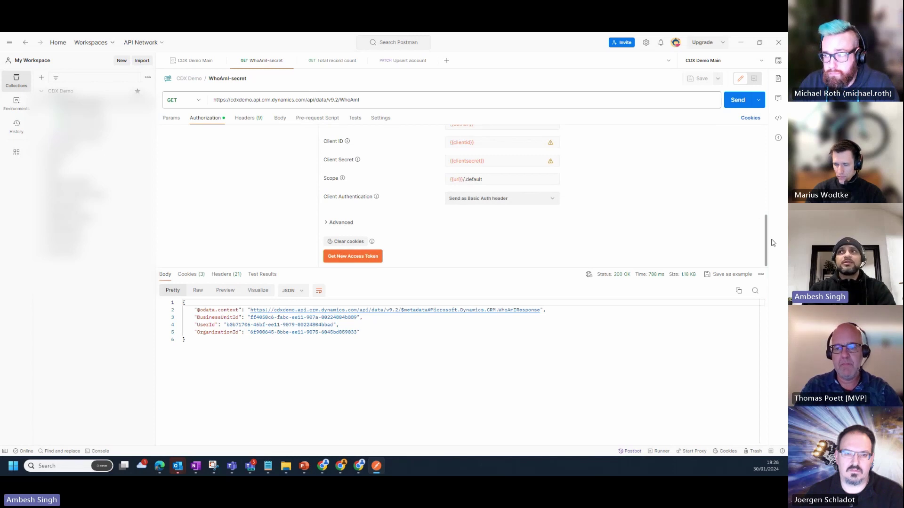
pyautogui.moveTo(765, 250); pyautogui.dragTo(755, 141)
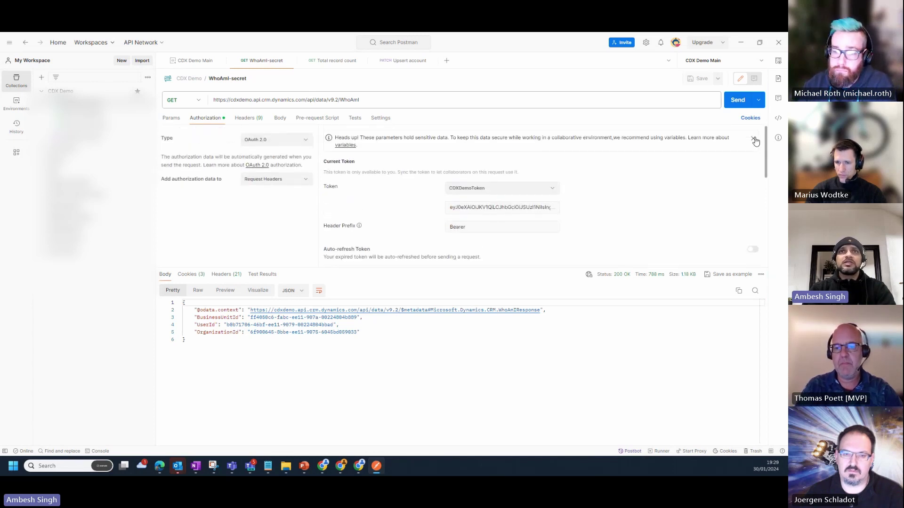
pyautogui.moveTo(382, 102); pyautogui.dragTo(189, 92)
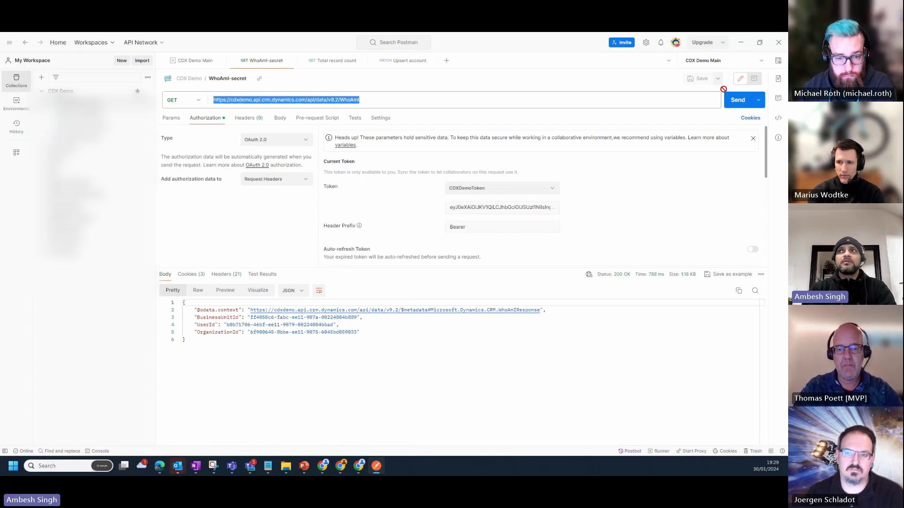
# Resend the WhoAmI-secret request and highlight the returned UserId, BusinessUnitId and OrganizationId values
pyautogui.press('Return')
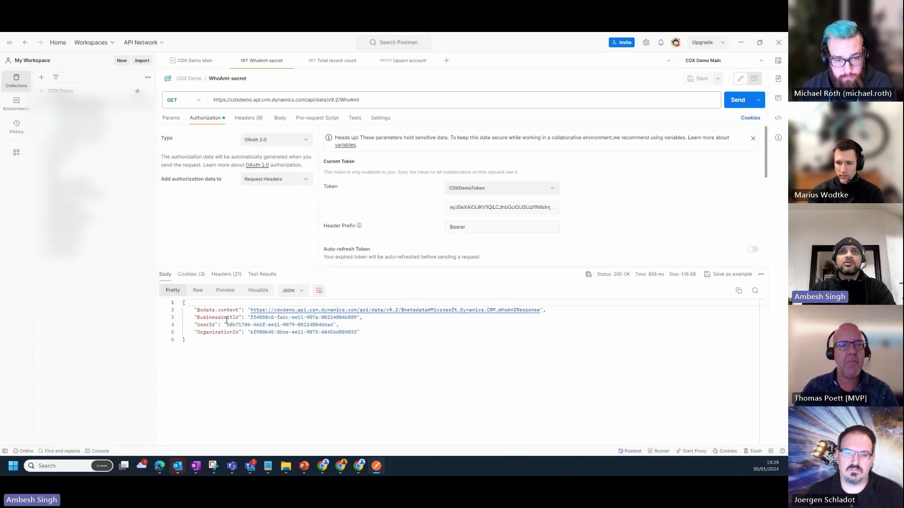
pyautogui.moveTo(222, 325); pyautogui.dragTo(344, 326)
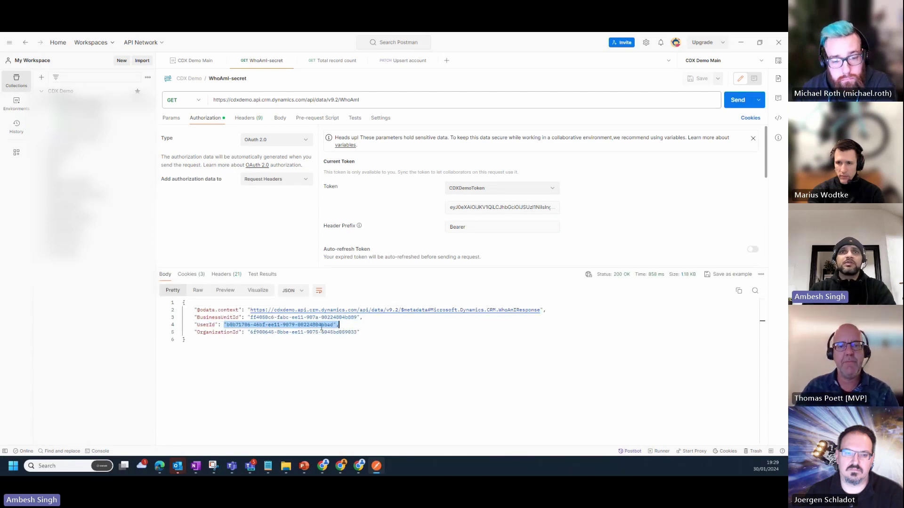
pyautogui.moveTo(251, 317); pyautogui.dragTo(341, 317)
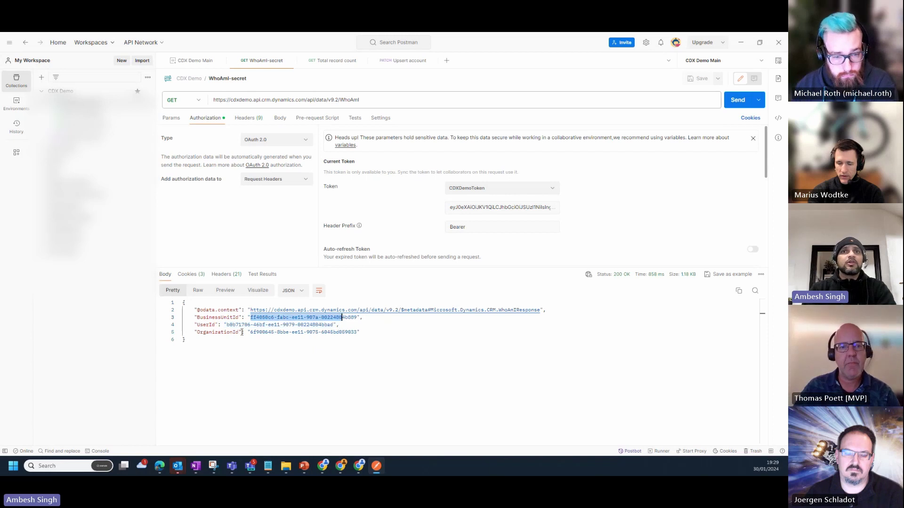
pyautogui.moveTo(244, 332); pyautogui.dragTo(360, 333)
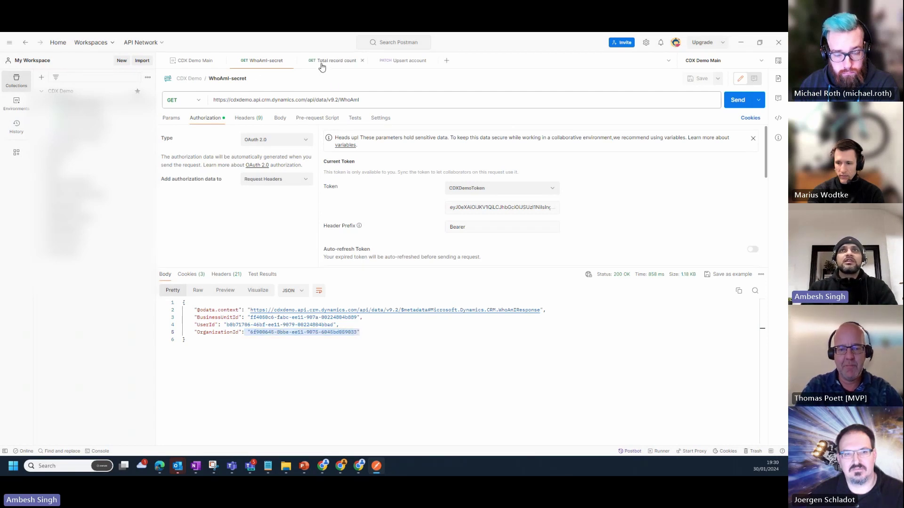
# Rerun the Total record count request, confirm it returns 4 accounts, and switch to Chrome
pyautogui.click(322, 68)
pyautogui.moveTo(214, 100); pyautogui.dragTo(362, 99)
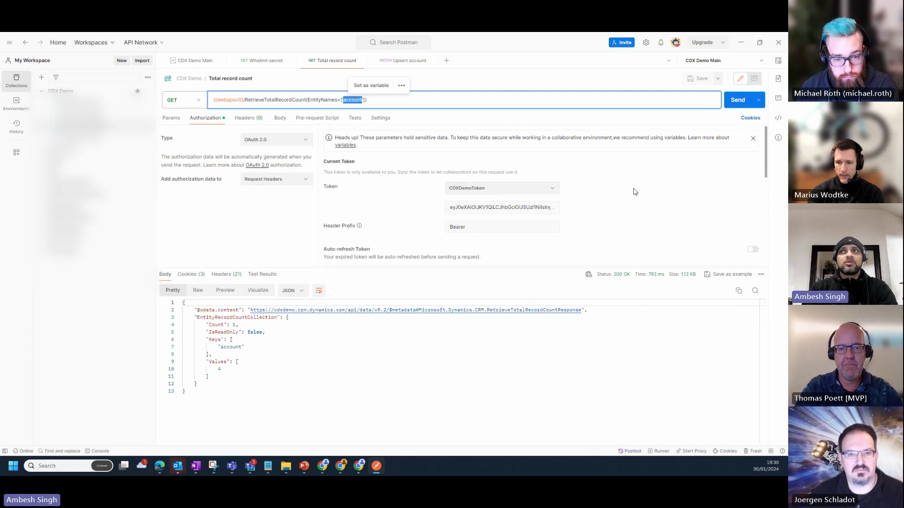
pyautogui.moveTo(765, 169); pyautogui.dragTo(749, 119)
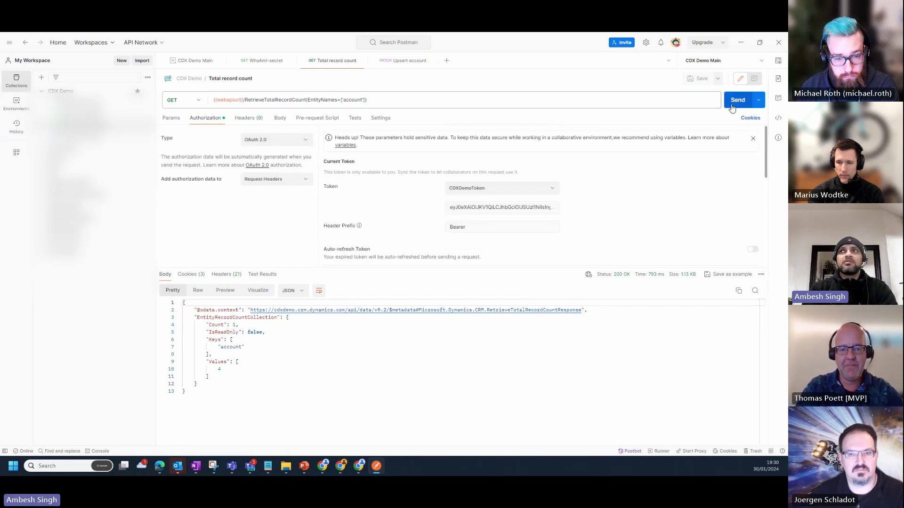
pyautogui.click(733, 106)
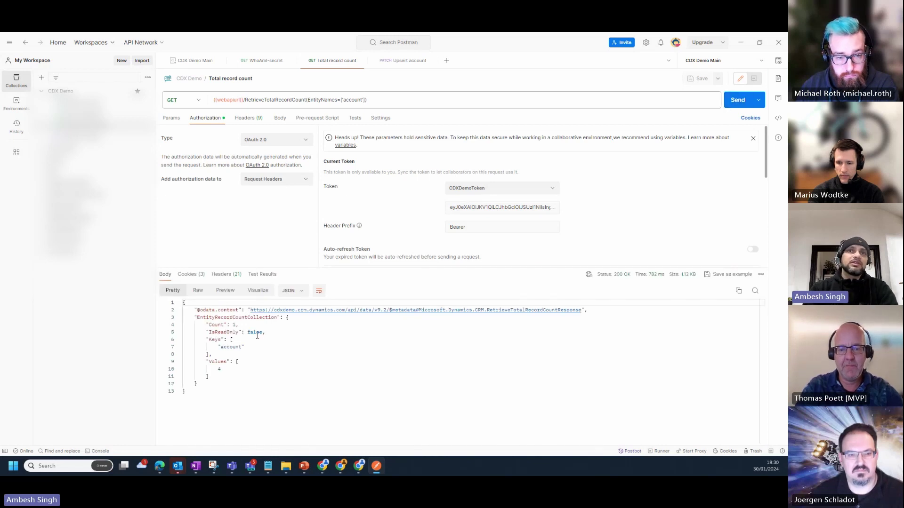
pyautogui.moveTo(208, 364); pyautogui.dragTo(227, 381)
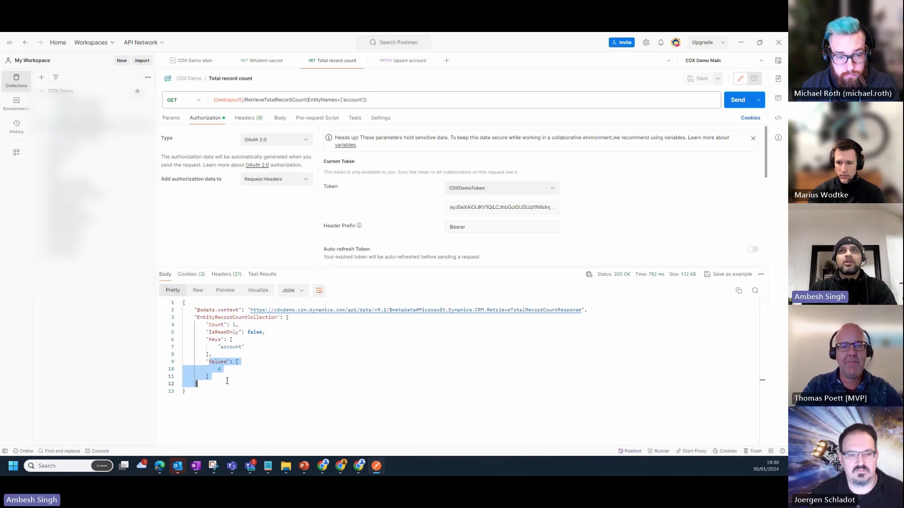
pyautogui.hotkey('alt', 'Tab')
# Switch the Dynamics 365 Accounts list to another view, then return to Postman
pyautogui.click(679, 45)
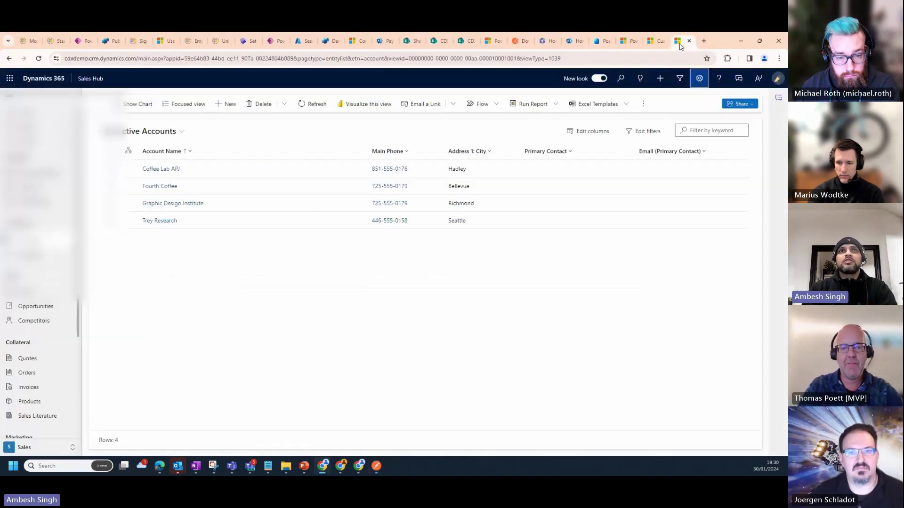
pyautogui.click(190, 137)
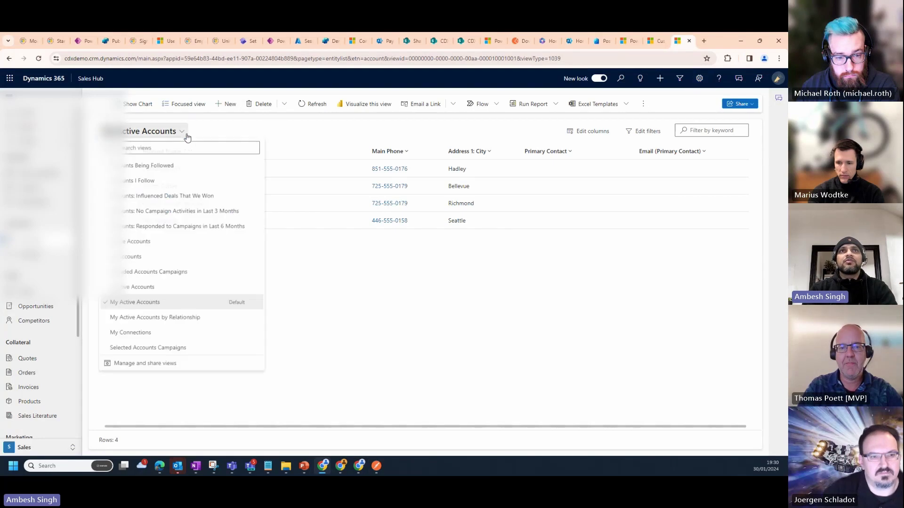
pyautogui.click(146, 265)
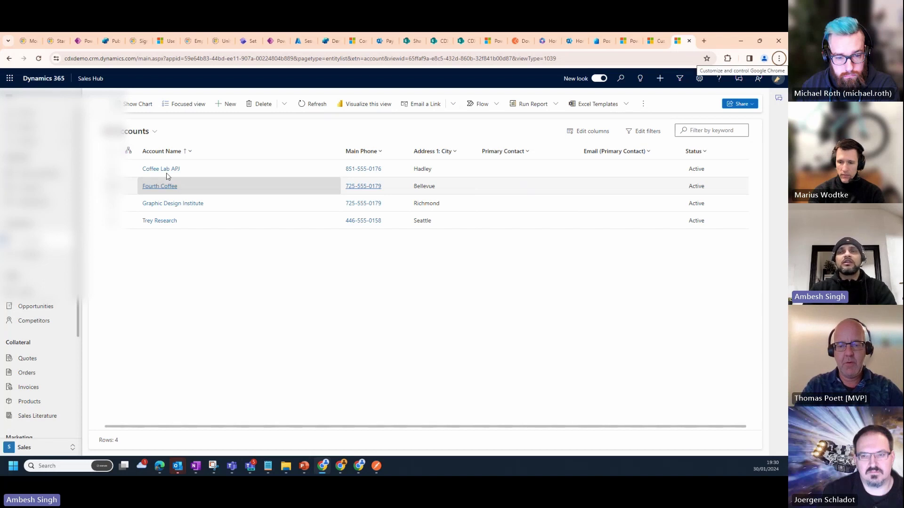
pyautogui.hotkey('alt', 'Tab')
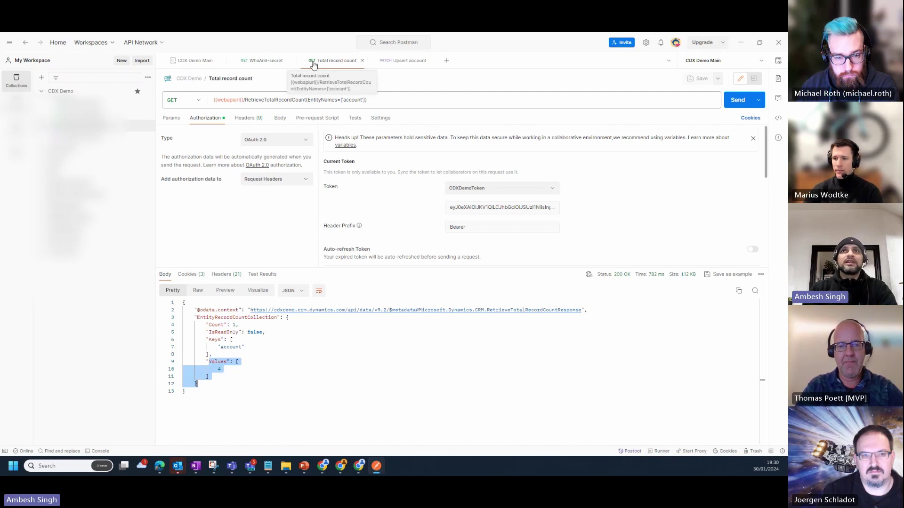
# Open the Upsert account PATCH request and select the target account GUID in its URL
pyautogui.click(393, 66)
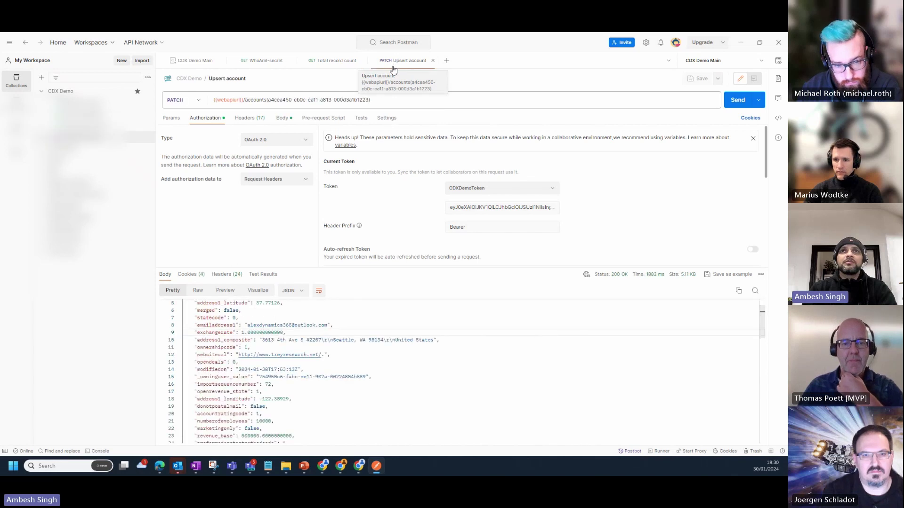
pyautogui.click(253, 102)
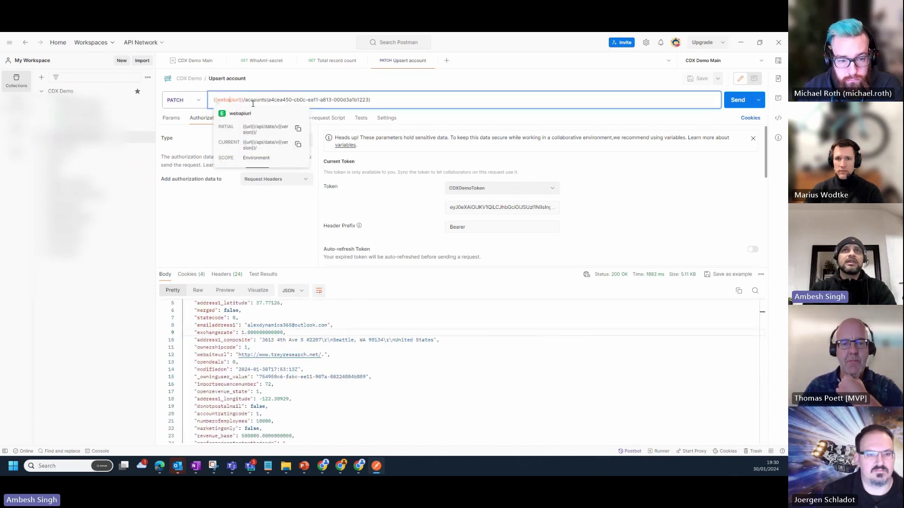
pyautogui.doubleClick(275, 100)
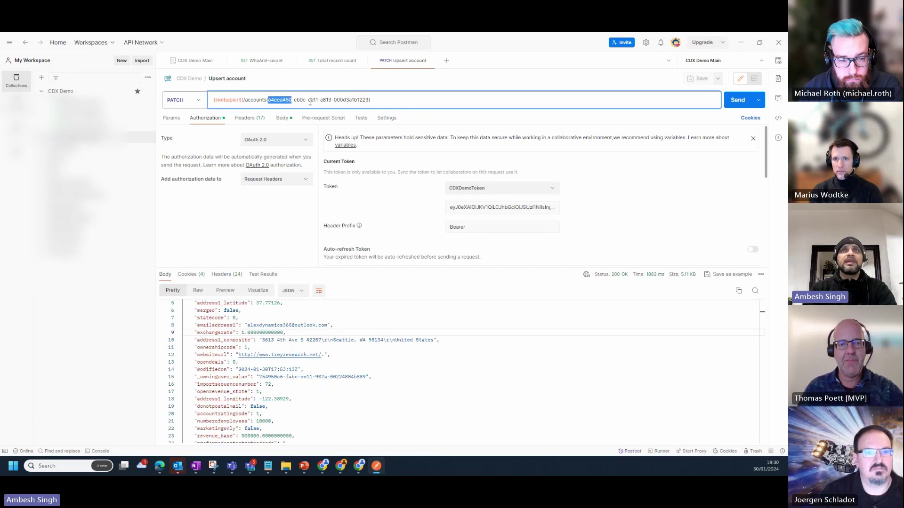
pyautogui.moveTo(310, 102); pyautogui.dragTo(368, 98)
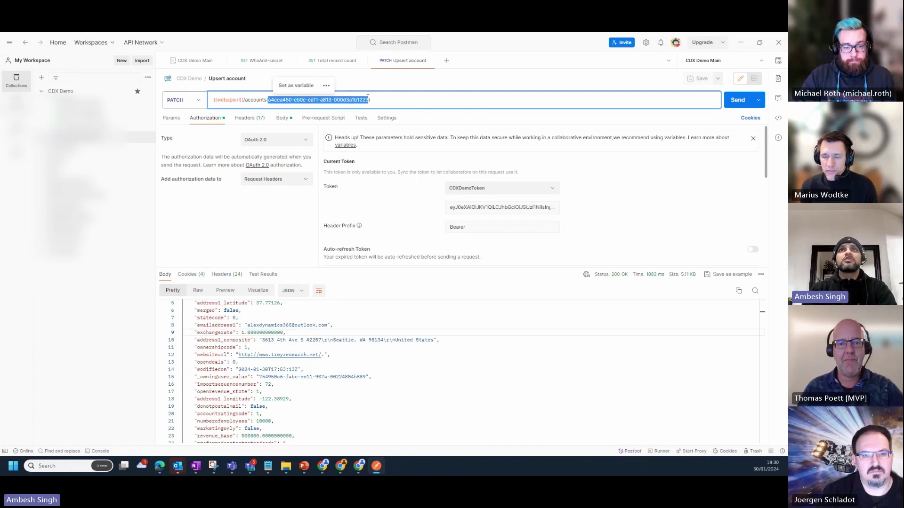
# Review the body's overriddencreatedon and websiteurl values, then bring the Dynamics 365 Accounts list forward
pyautogui.click(280, 118)
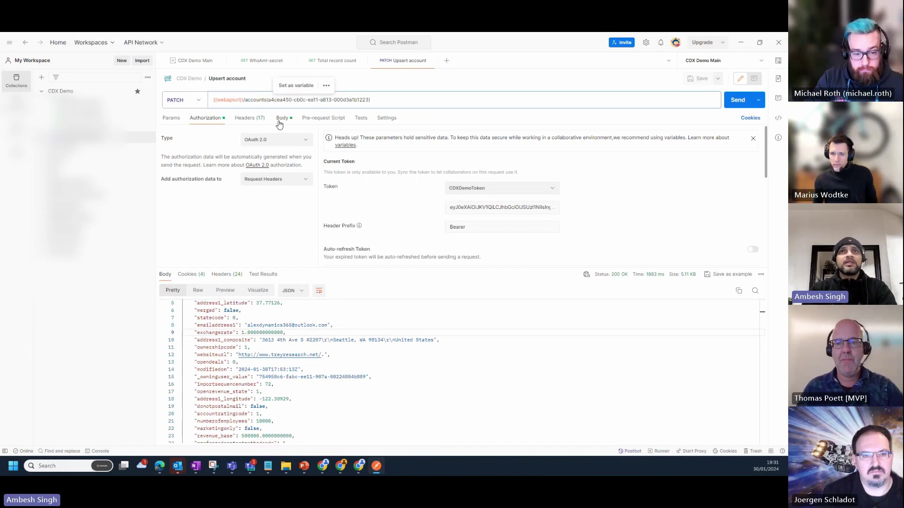
pyautogui.moveTo(196, 159); pyautogui.dragTo(324, 155)
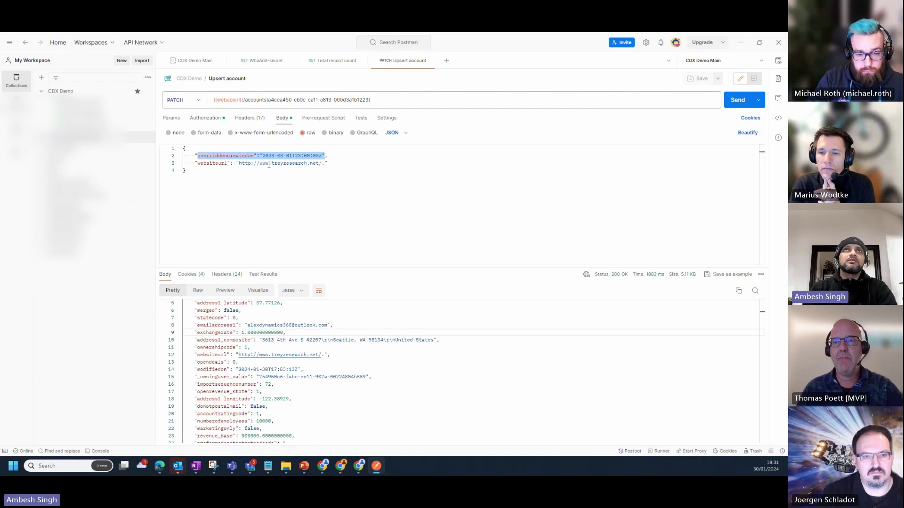
pyautogui.moveTo(254, 163); pyautogui.dragTo(325, 163)
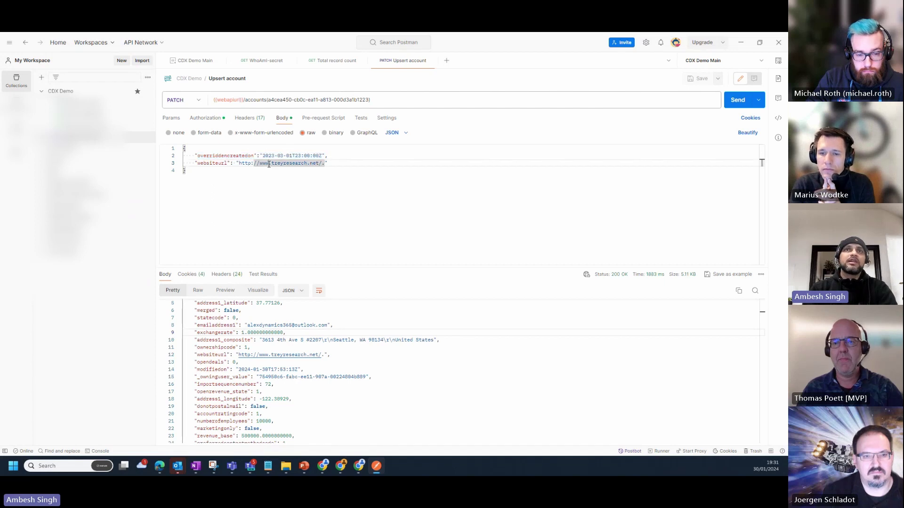
pyautogui.doubleClick(212, 164)
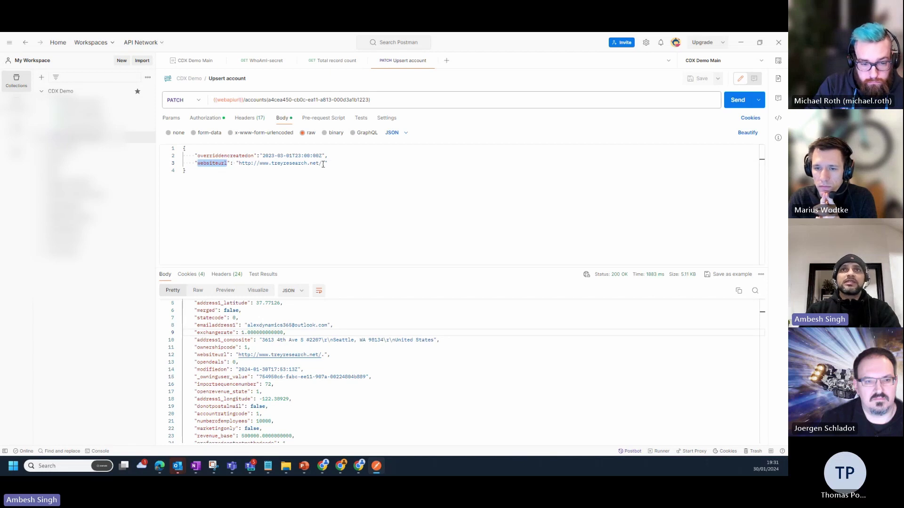
pyautogui.moveTo(254, 163); pyautogui.dragTo(324, 165)
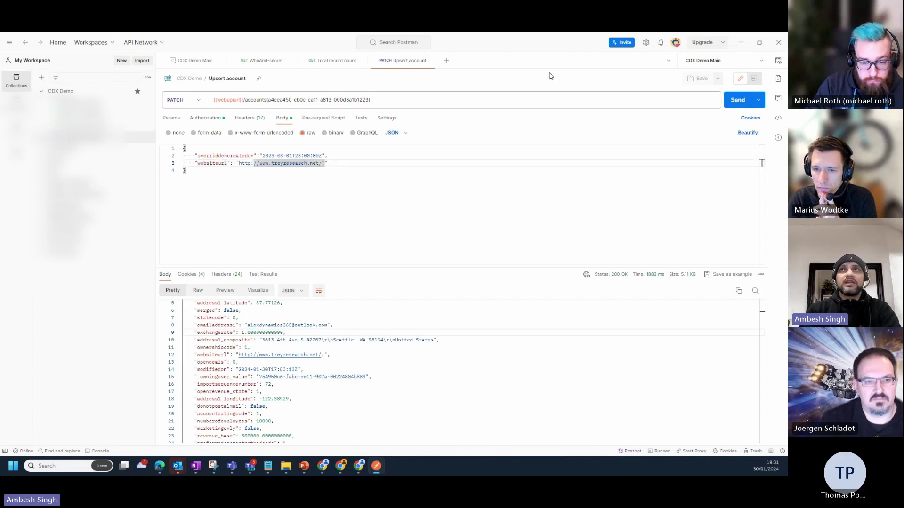
pyautogui.hotkey('alt', 'Tab')
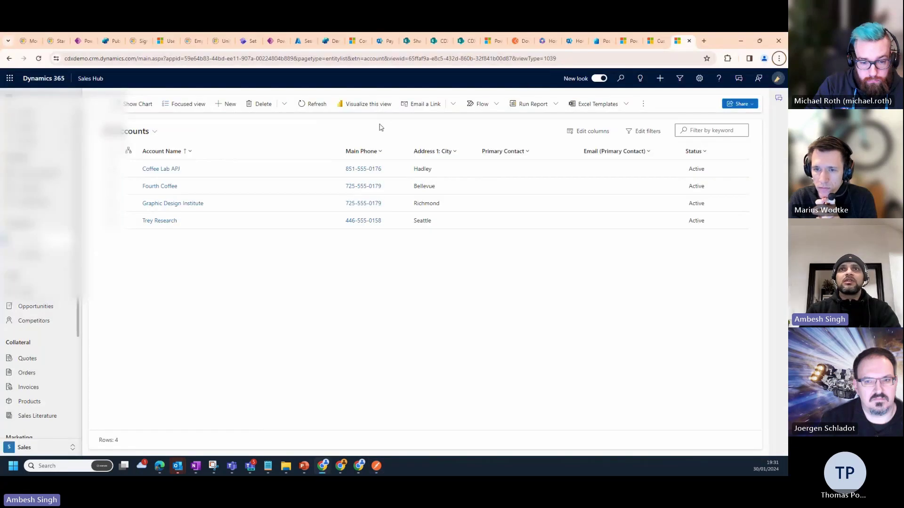
# Open the Trey Research account and compare its record id with the Postman upsert URL
pyautogui.click(164, 225)
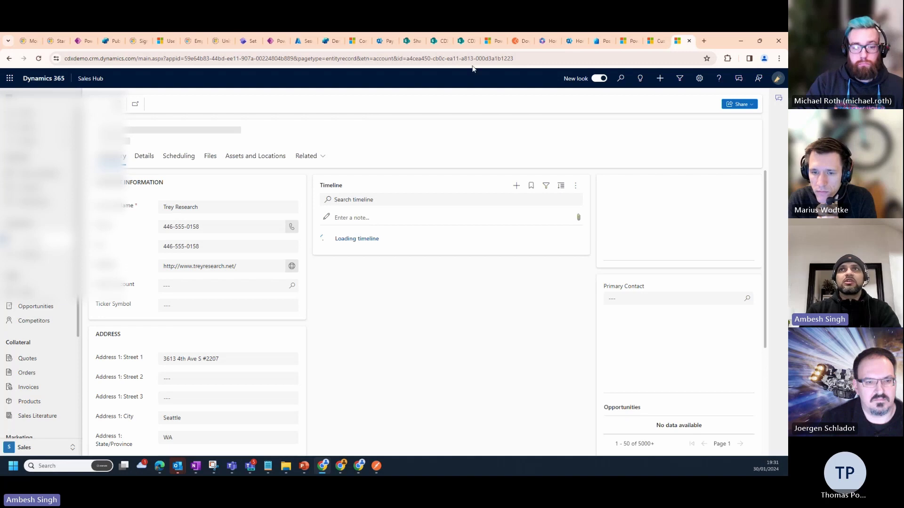
pyautogui.moveTo(403, 58); pyautogui.dragTo(532, 54)
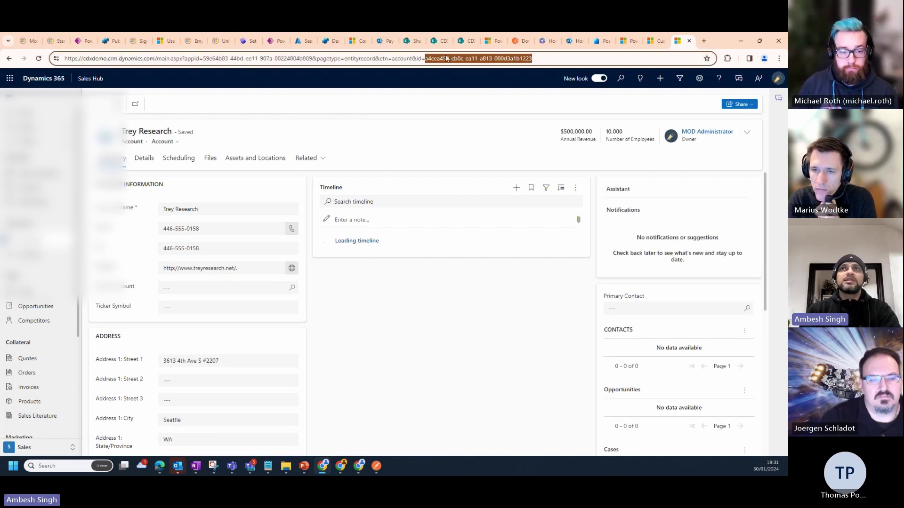
pyautogui.hotkey('alt', 'Tab')
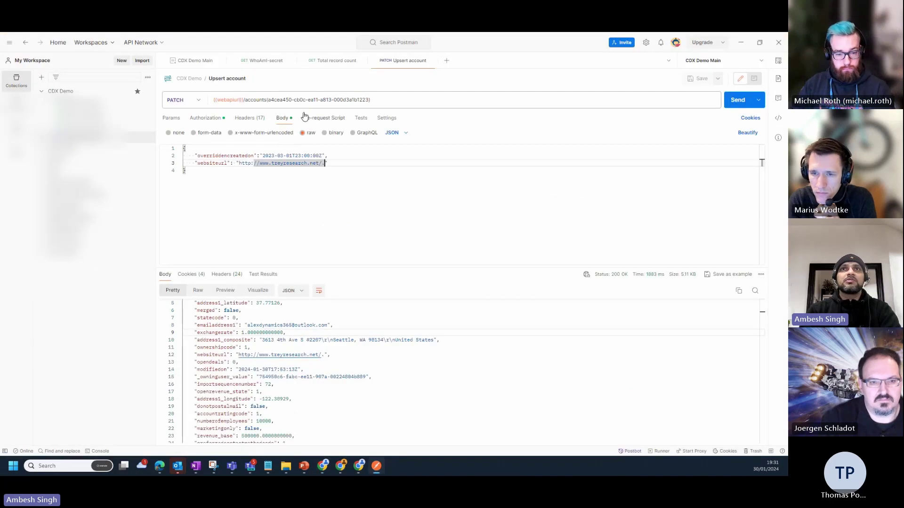
pyautogui.hotkey('alt', 'Tab')
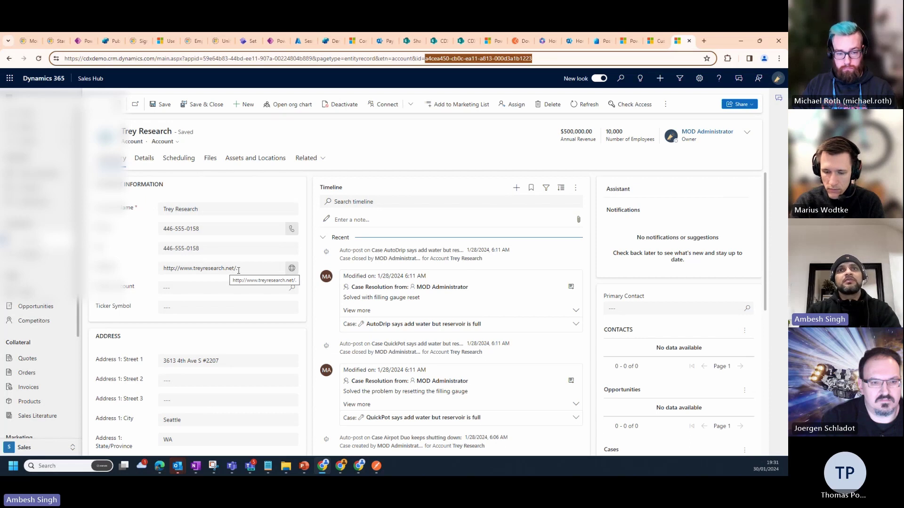
pyautogui.hotkey('alt', 'Tab')
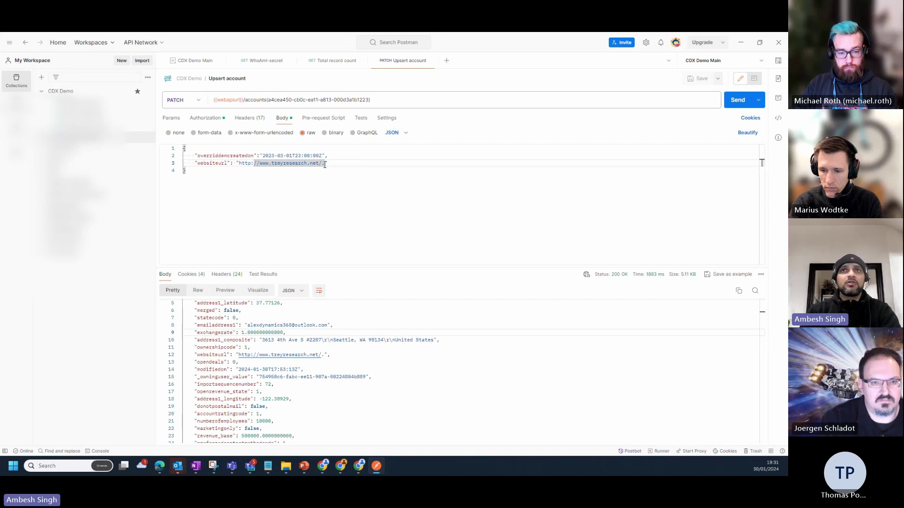
pyautogui.click(325, 165)
pyautogui.press('BackSpace')
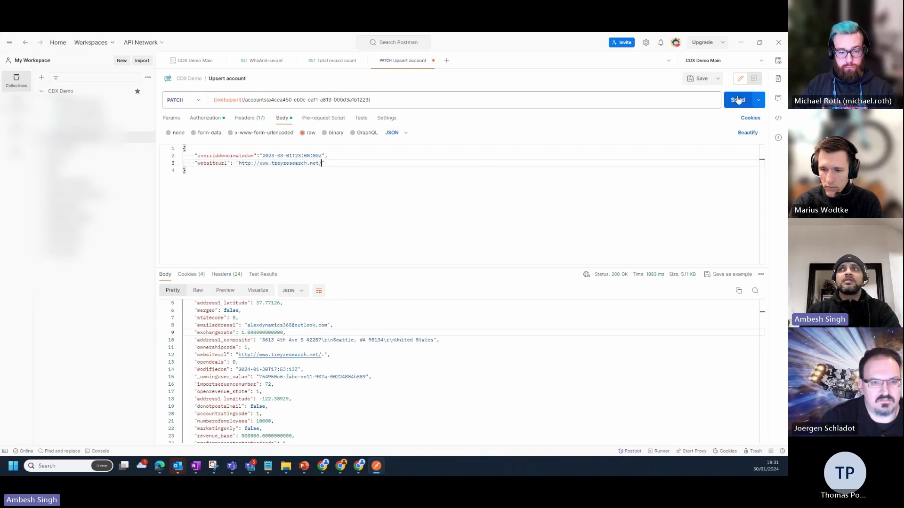
pyautogui.click(737, 101)
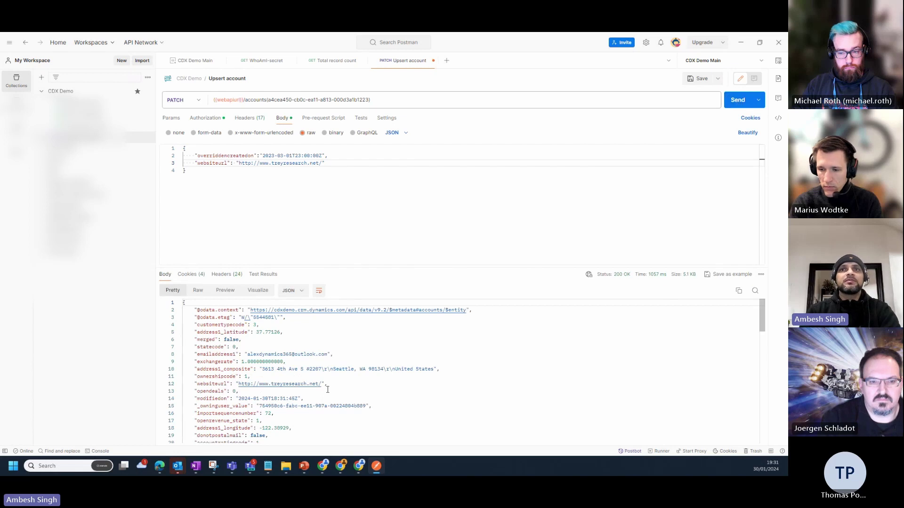
pyautogui.moveTo(327, 385); pyautogui.dragTo(195, 386)
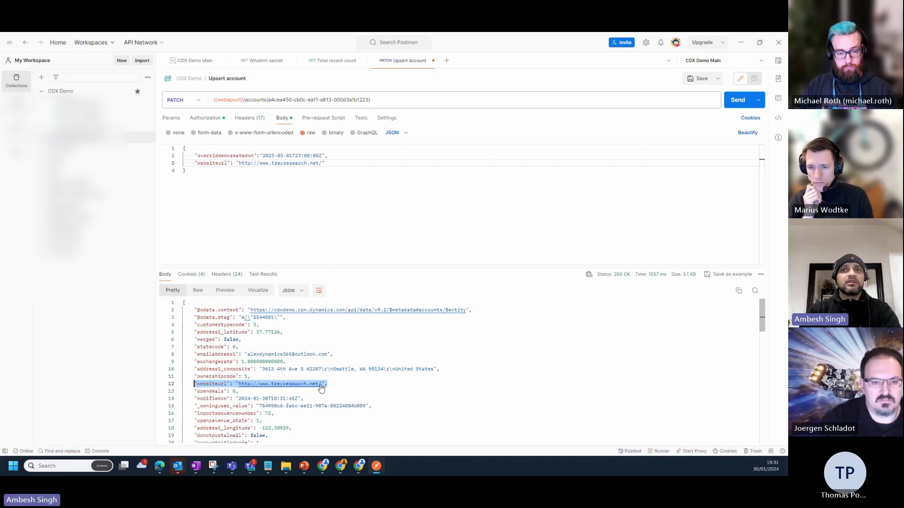
pyautogui.click(594, 66)
pyautogui.hotkey('alt', 'Tab')
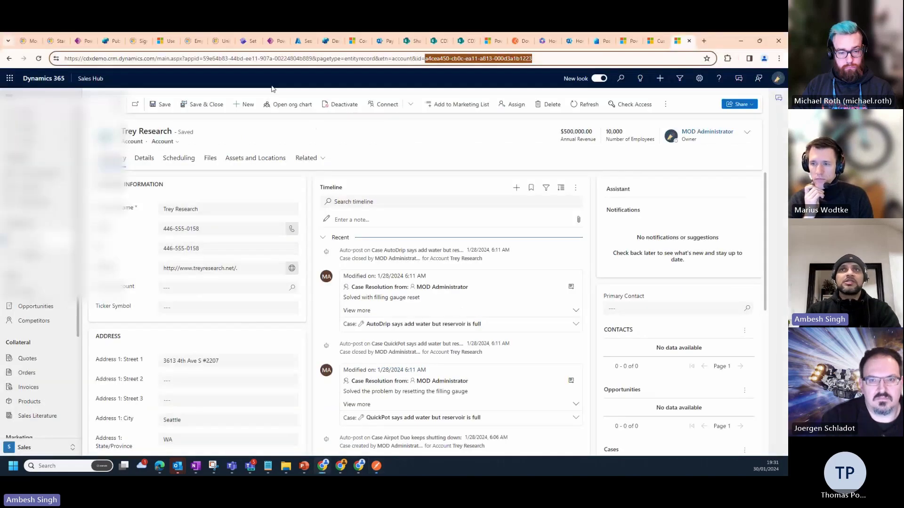
pyautogui.click(289, 148)
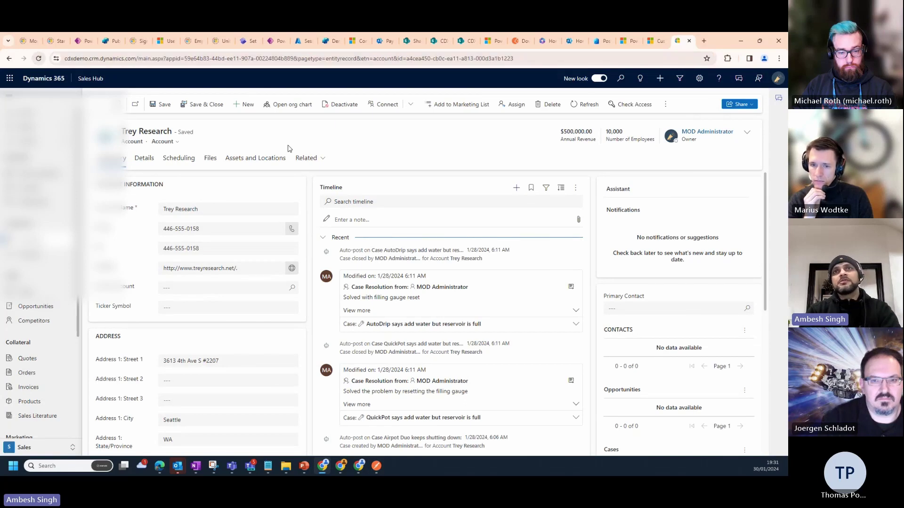
pyautogui.press('F5')
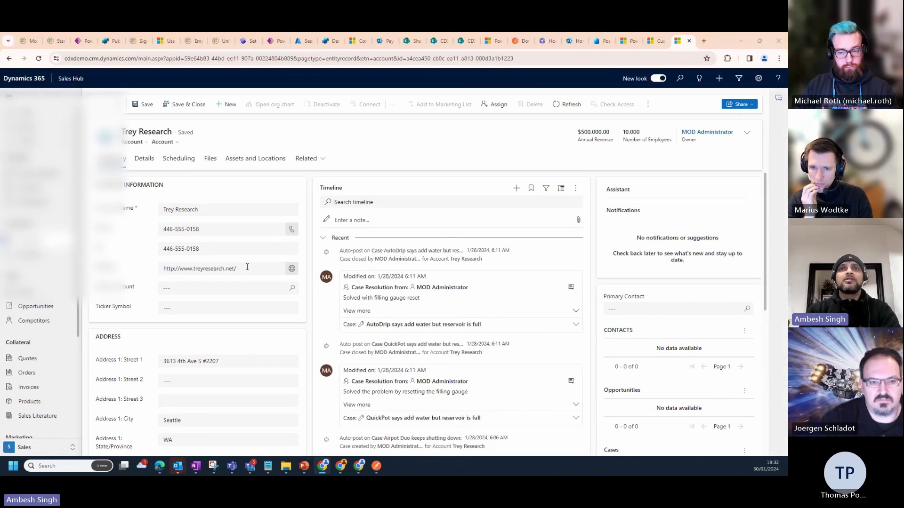
pyautogui.hotkey('alt', 'Tab')
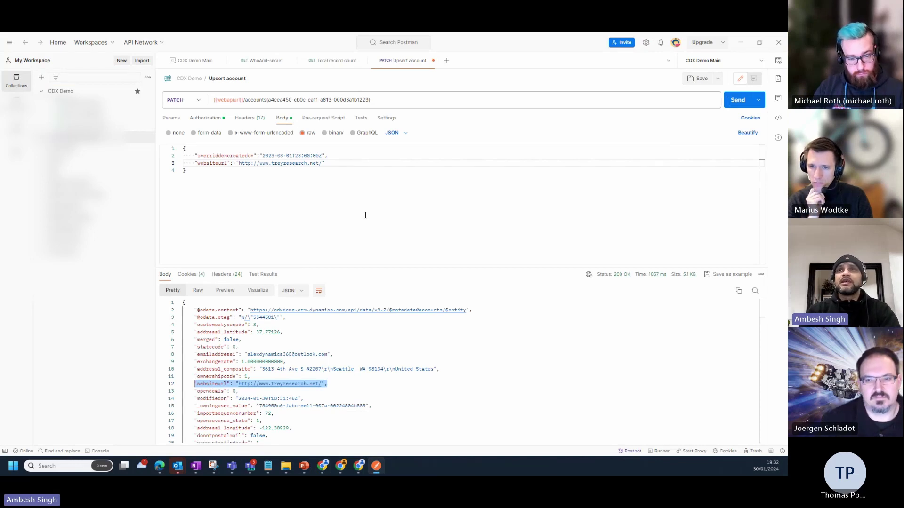
# Switch to the presentation slideshow and advance to the Let's Dive-In slide
pyautogui.moveTo(376, 466)
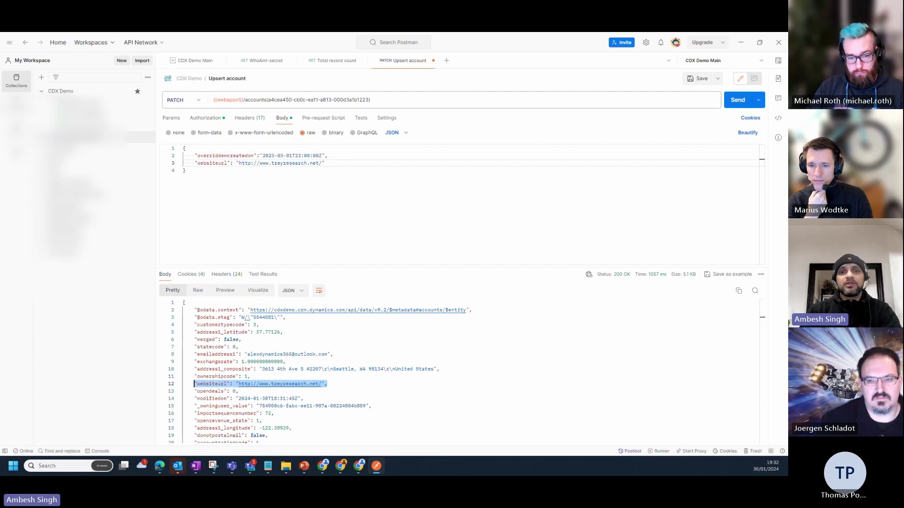
pyautogui.hotkey('alt', 'Tab')
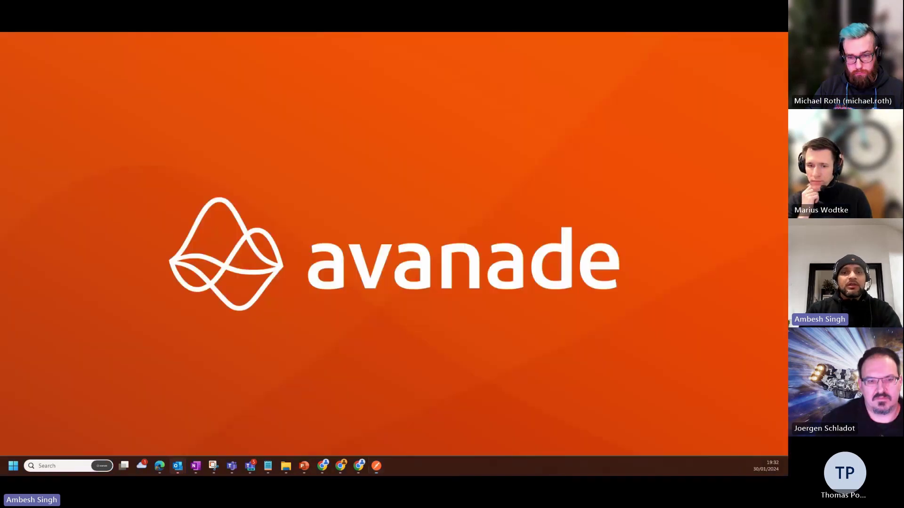
pyautogui.press('Right')
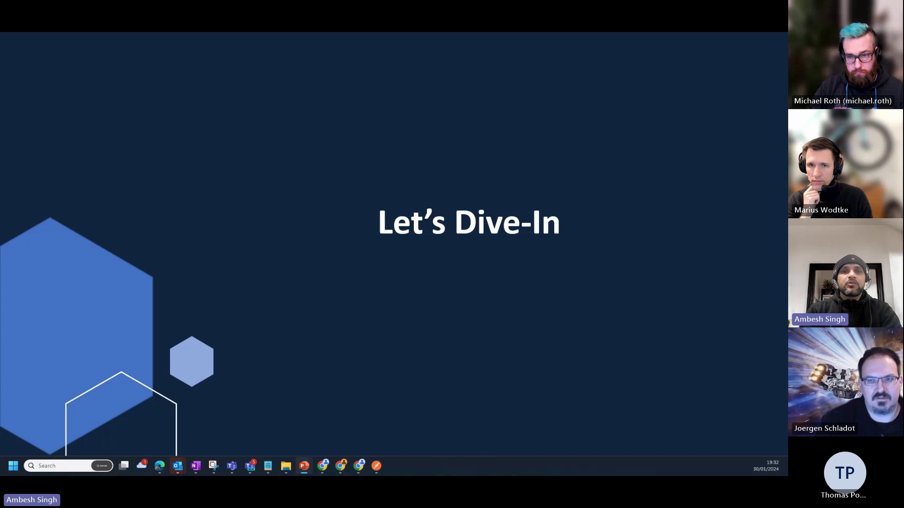
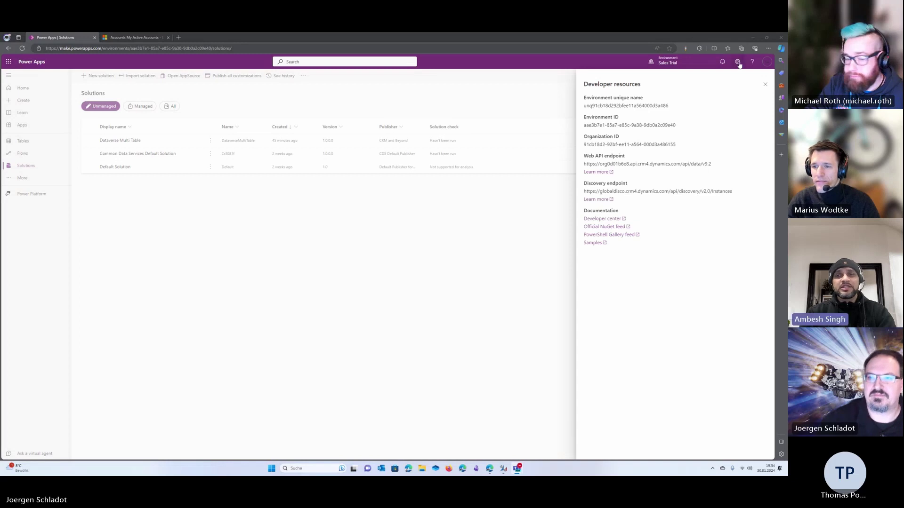
# Close the Developer resources pane and go to the My Active Accounts list in Dynamics 365
pyautogui.click(764, 85)
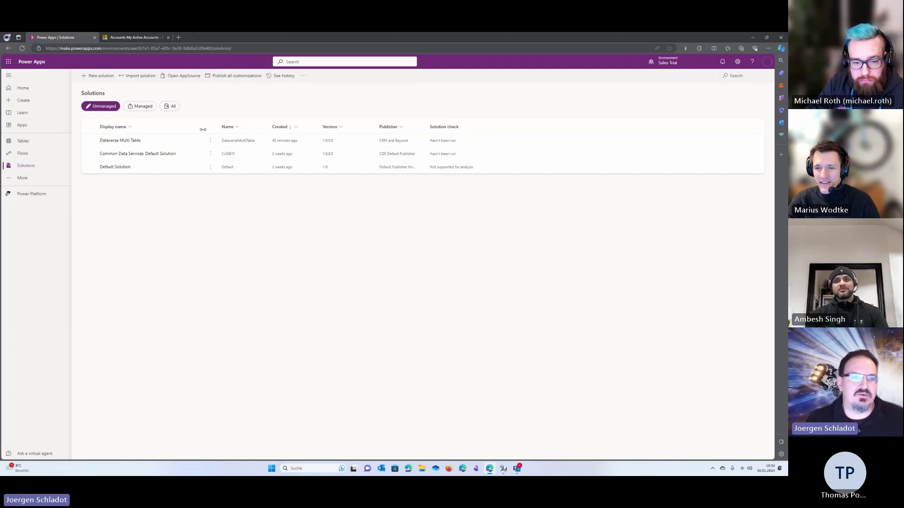
pyautogui.click(136, 38)
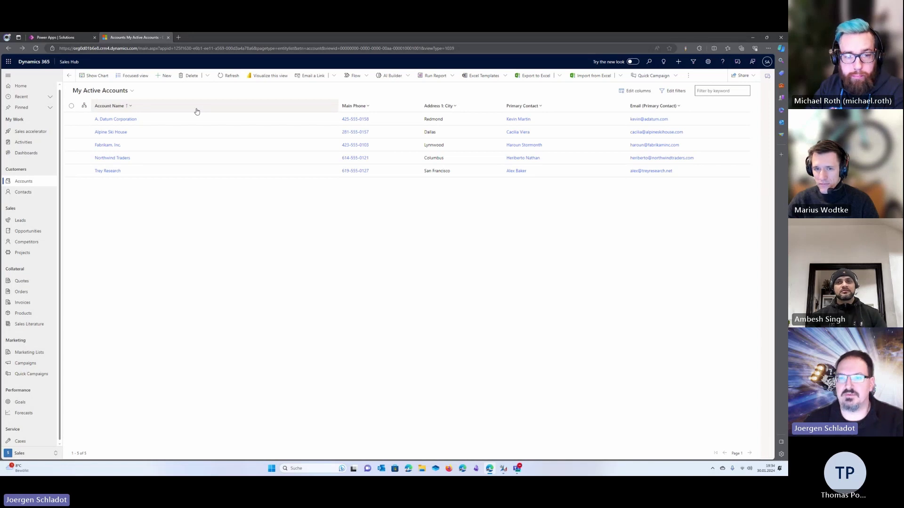
# Open A. Datum Corporation, clear its Owner field, and bring up Advanced lookup for Owner
pyautogui.click(126, 121)
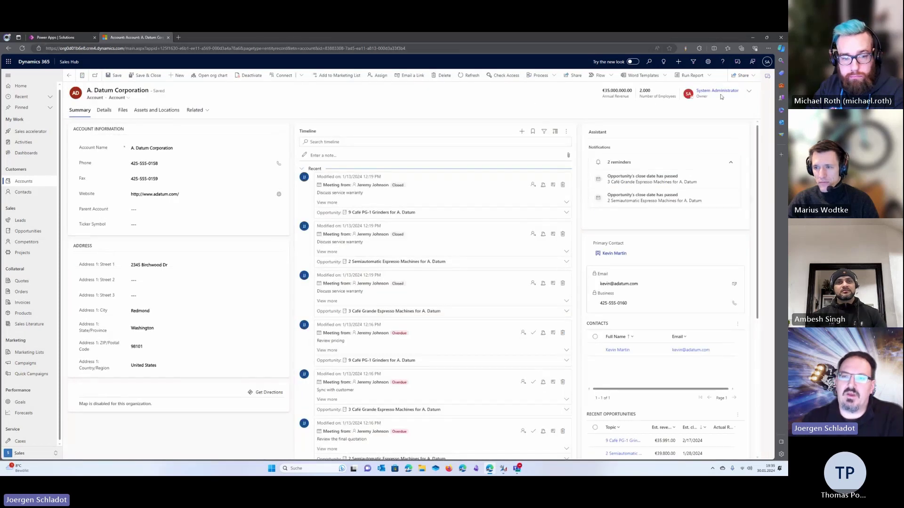
pyautogui.click(748, 91)
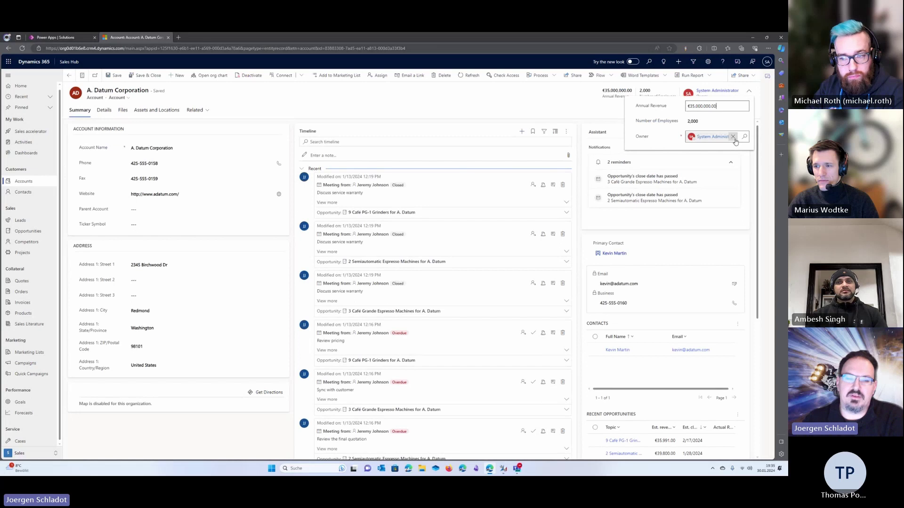
pyautogui.click(732, 136)
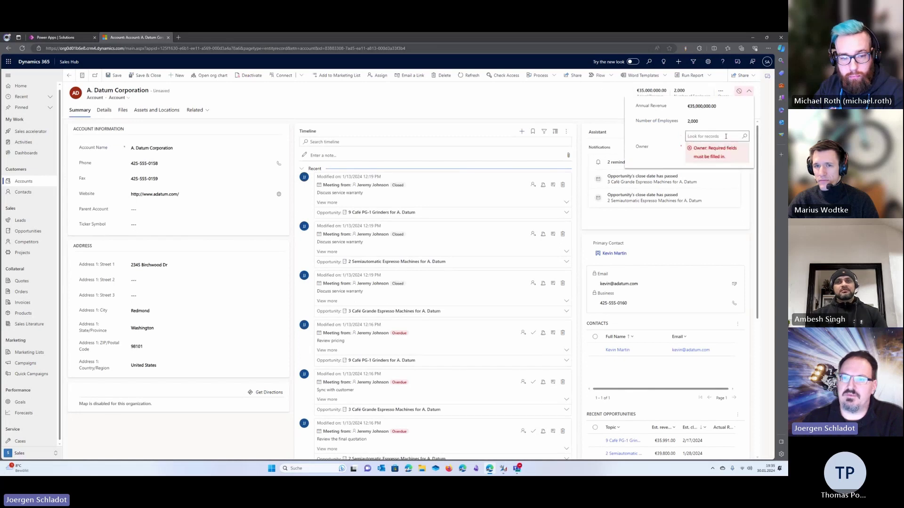
pyautogui.click(745, 136)
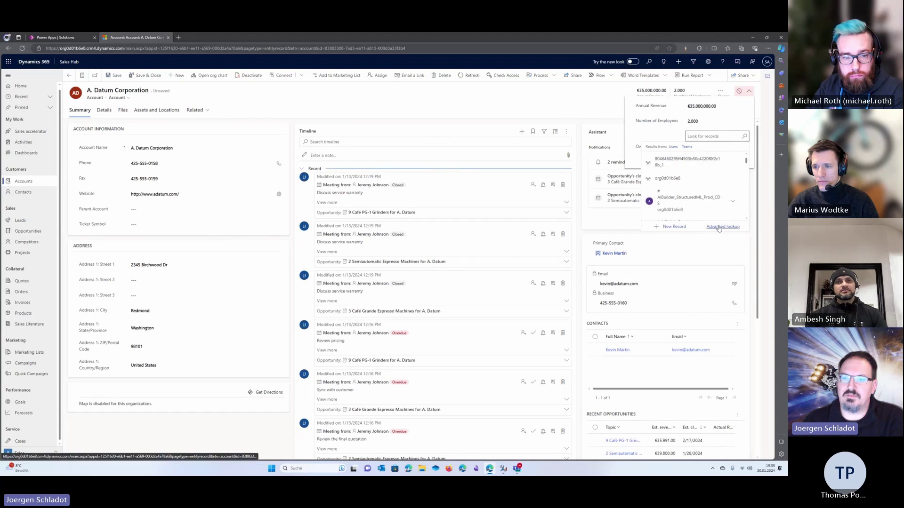
pyautogui.click(722, 227)
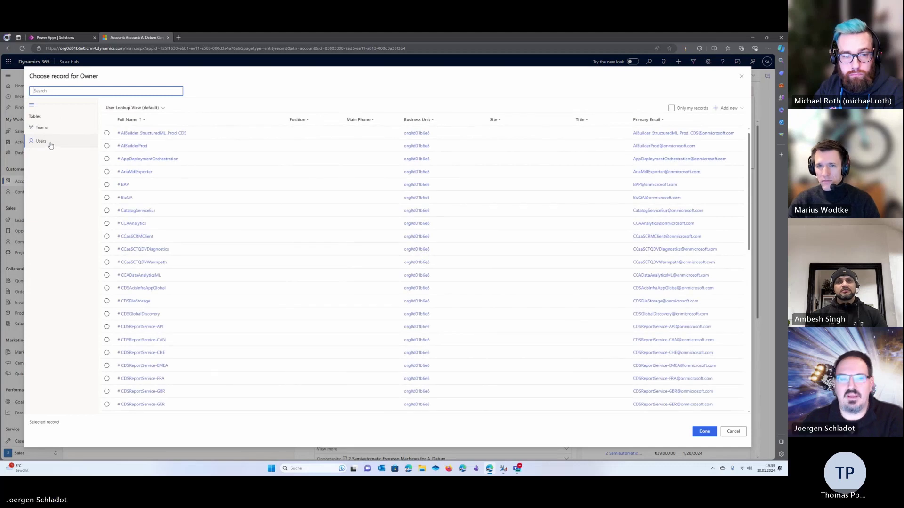
# Browse Teams and Users in the Owner chooser, then close it without picking anyone
pyautogui.click(41, 130)
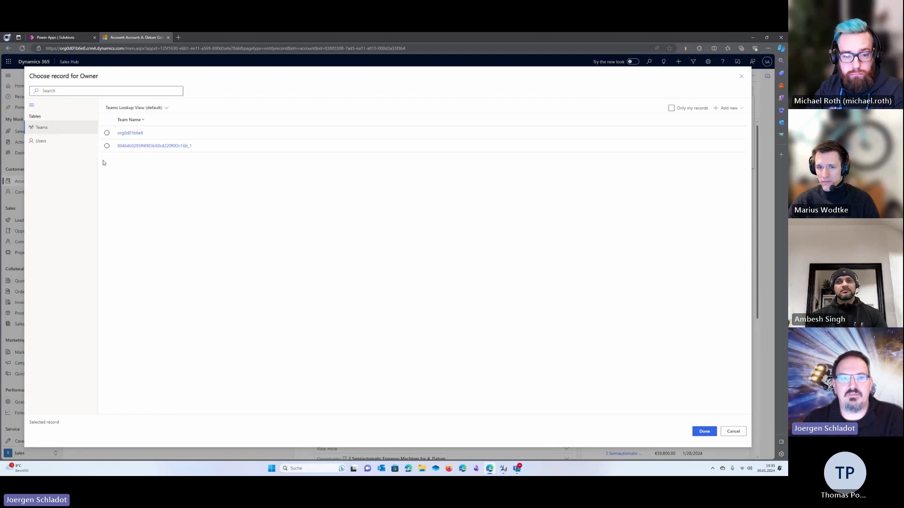
pyautogui.click(51, 142)
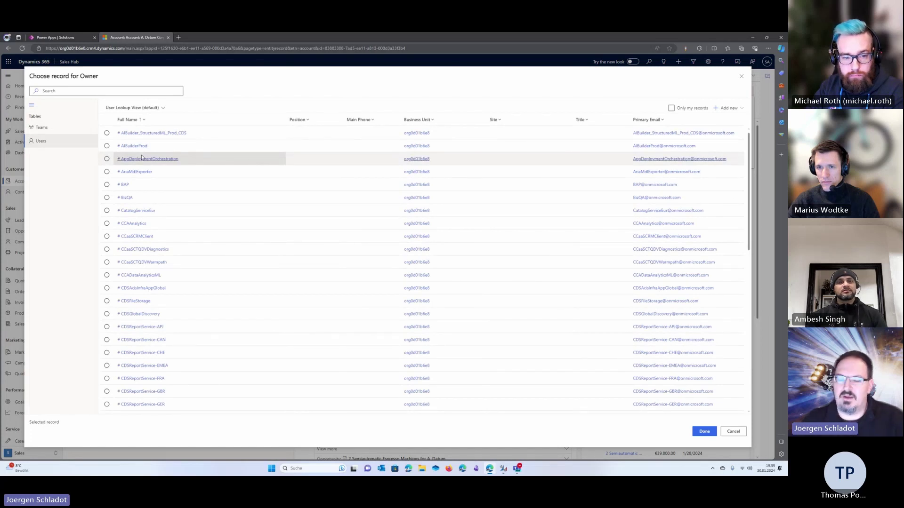
pyautogui.click(742, 77)
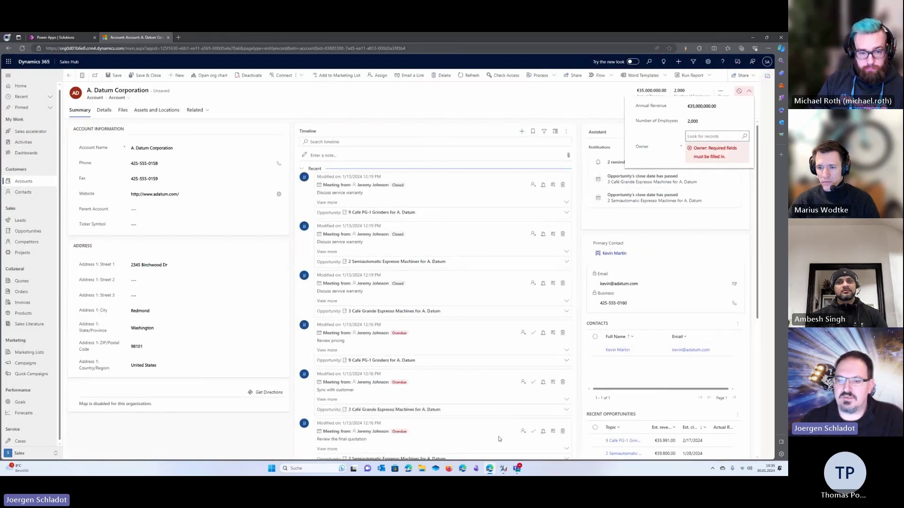
# Bring XrmToolBox, connected to the Dynamics 365 Sales trial, to the front
pyautogui.click(503, 468)
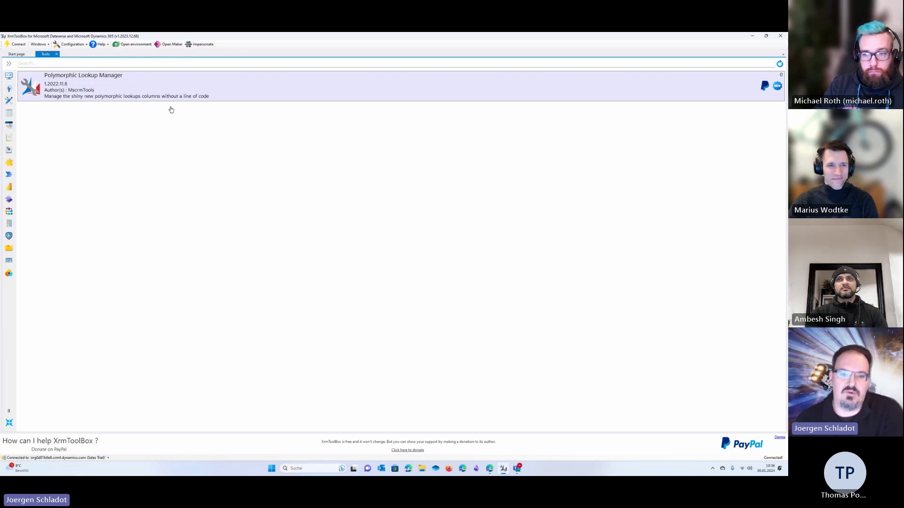
# Glance at the Power Apps Solutions page, then launch Polymorphic Lookup Manager in XrmToolBox
pyautogui.click(489, 469)
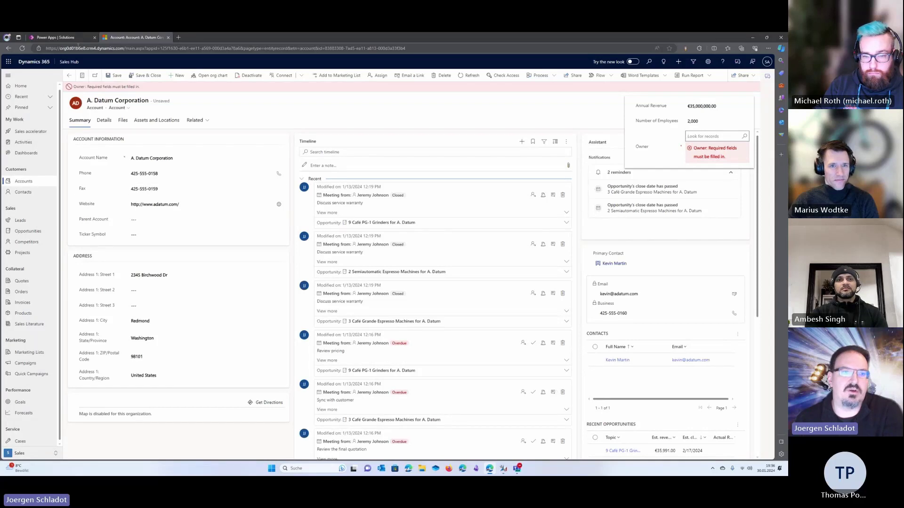
pyautogui.click(80, 37)
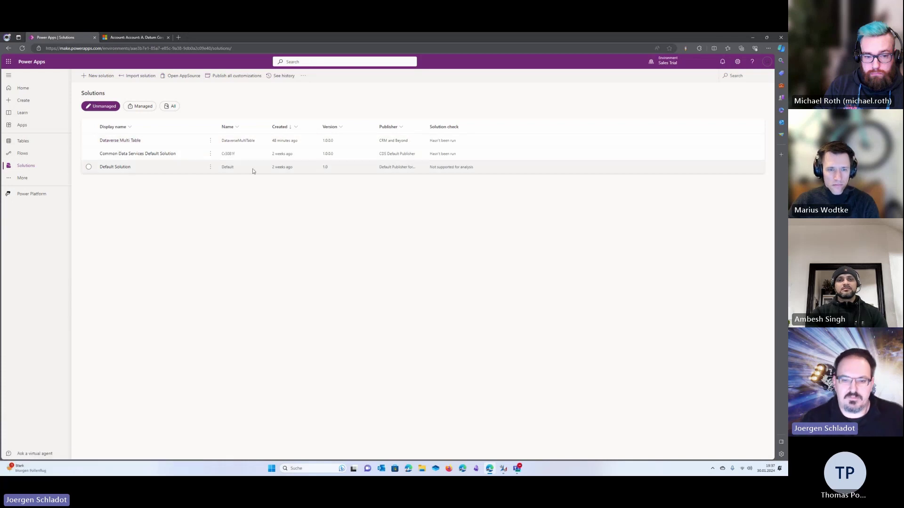
pyautogui.click(502, 472)
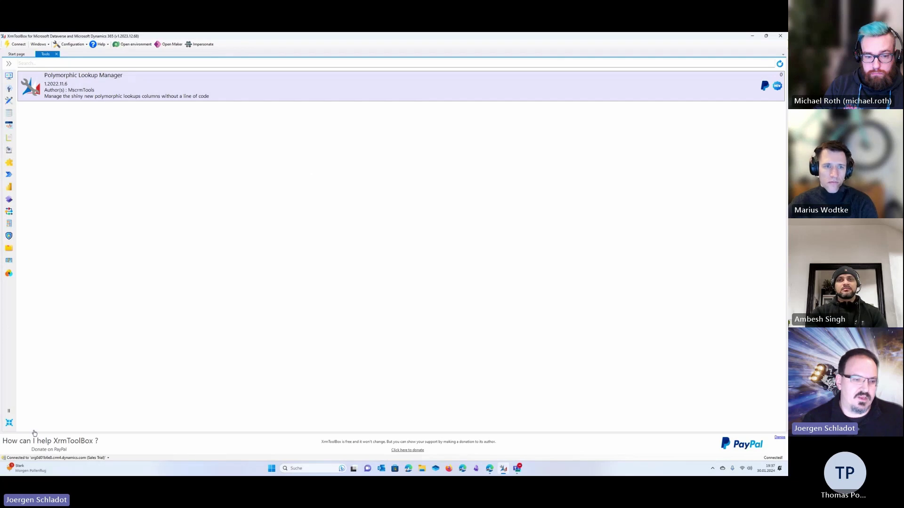
pyautogui.click(98, 88)
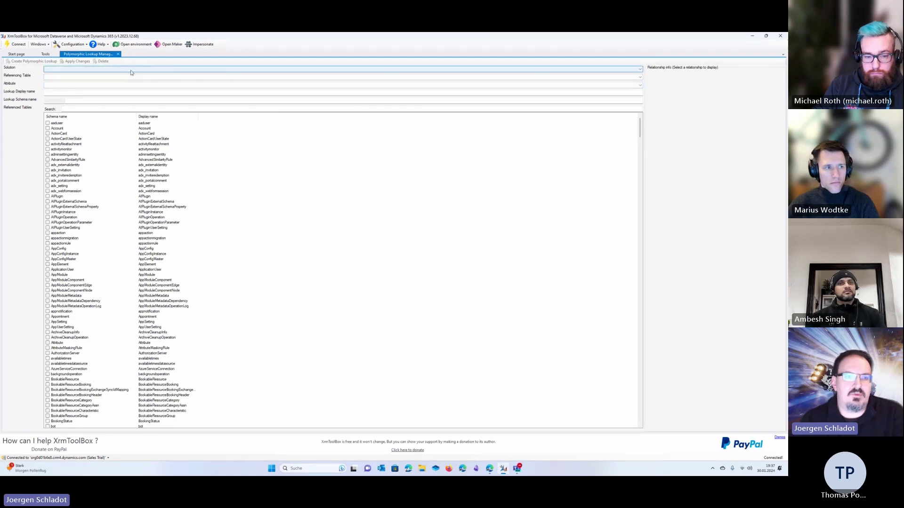
# Choose solution 'Dataverse Multi Table (1.0.0.0)' and referencing table cab_Project
pyautogui.click(111, 69)
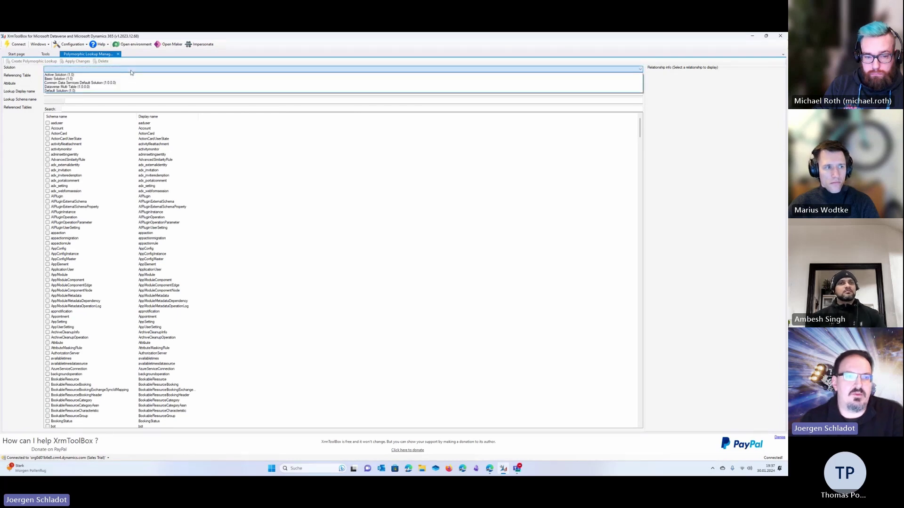
pyautogui.click(88, 87)
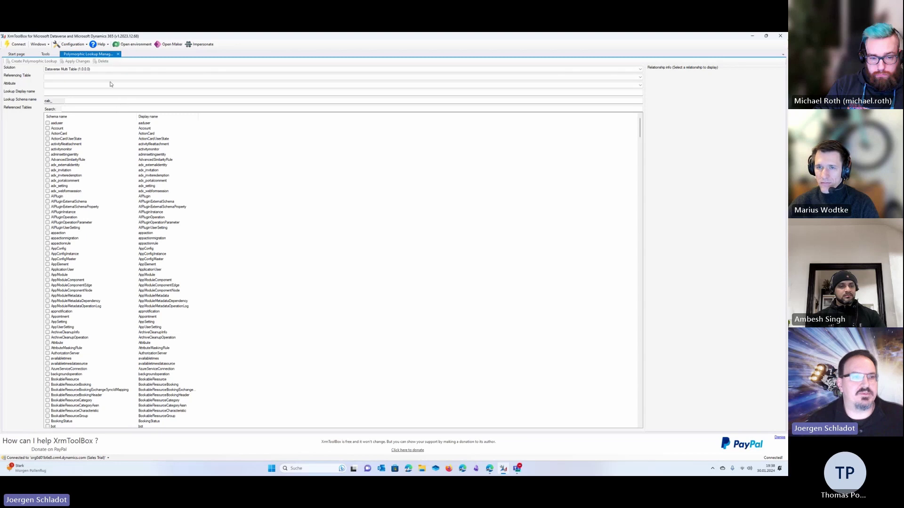
pyautogui.click(85, 77)
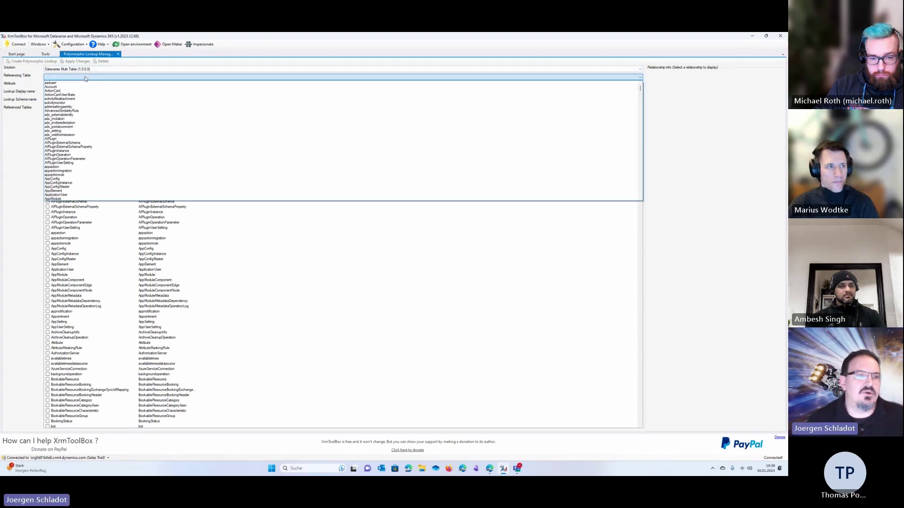
pyautogui.scroll(-10, 92, 120)
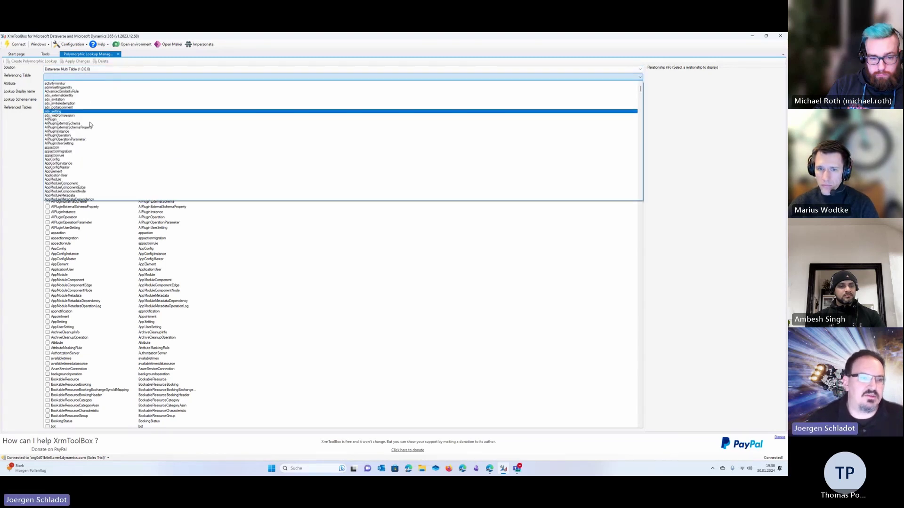
pyautogui.scroll(-15, 94, 126)
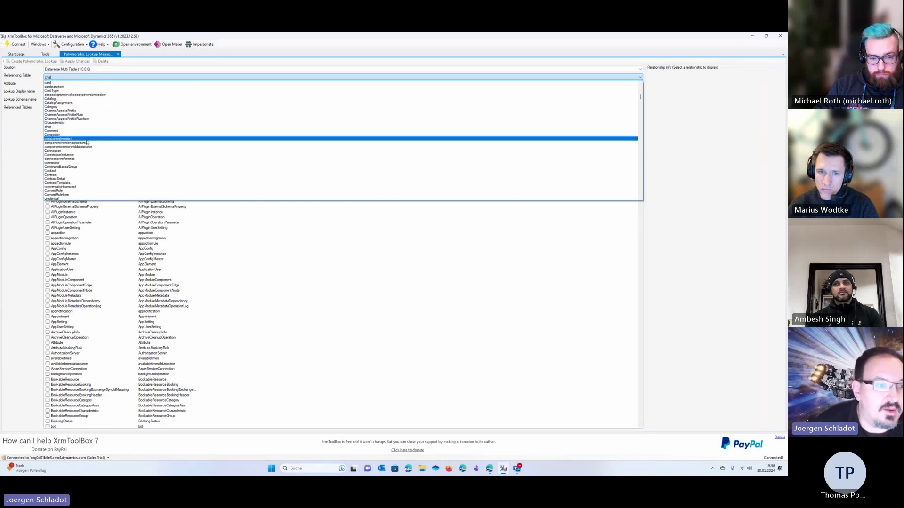
pyautogui.scroll(-1, 81, 157)
pyautogui.scroll(-3, 81, 157)
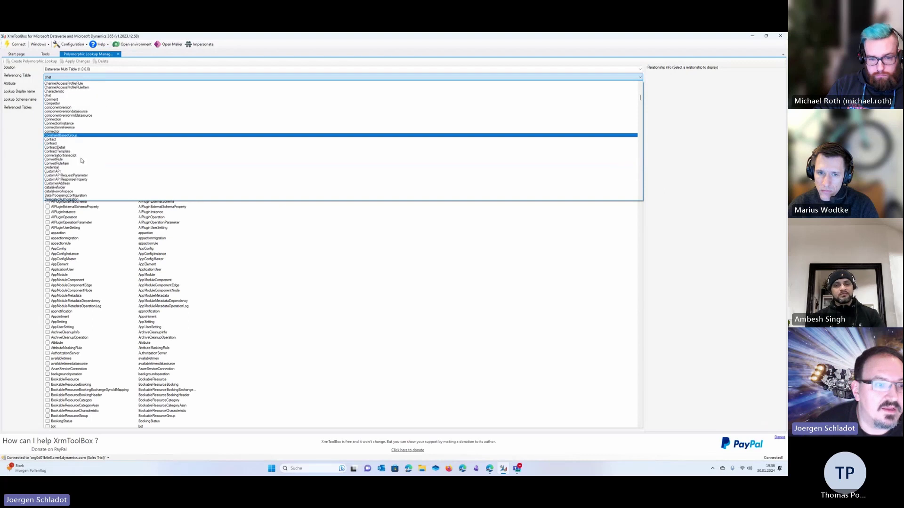
pyautogui.scroll(3, 81, 160)
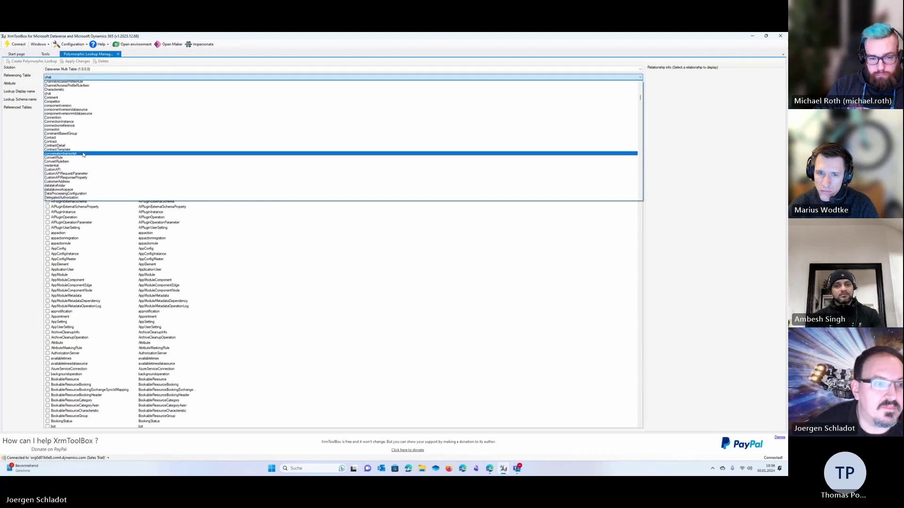
pyautogui.scroll(2, 84, 108)
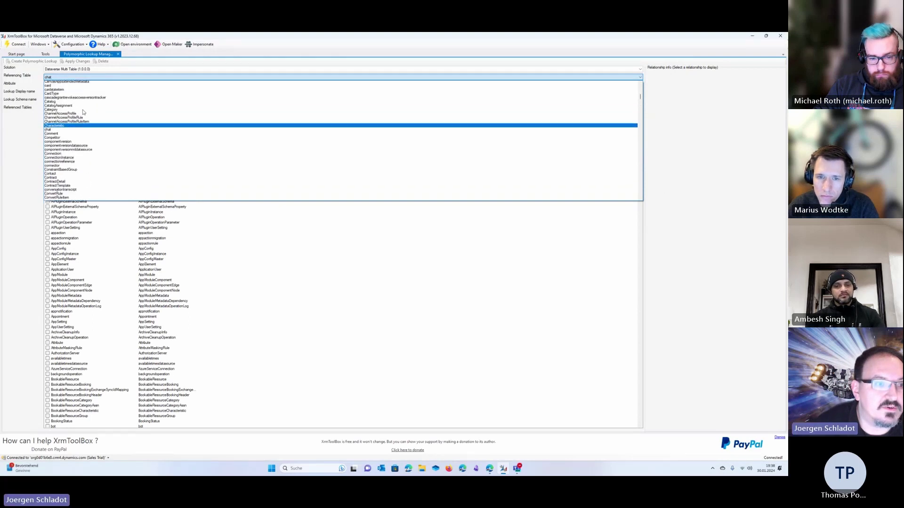
pyautogui.scroll(2, 87, 100)
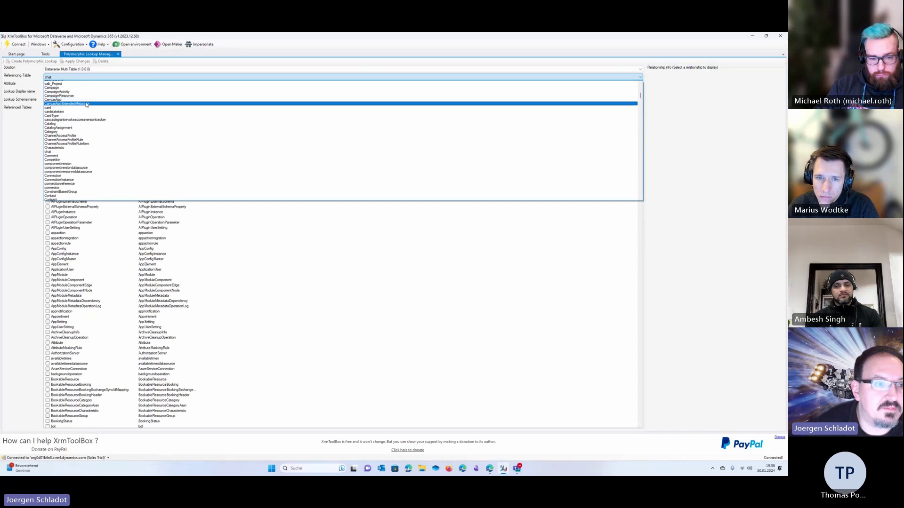
pyautogui.click(90, 96)
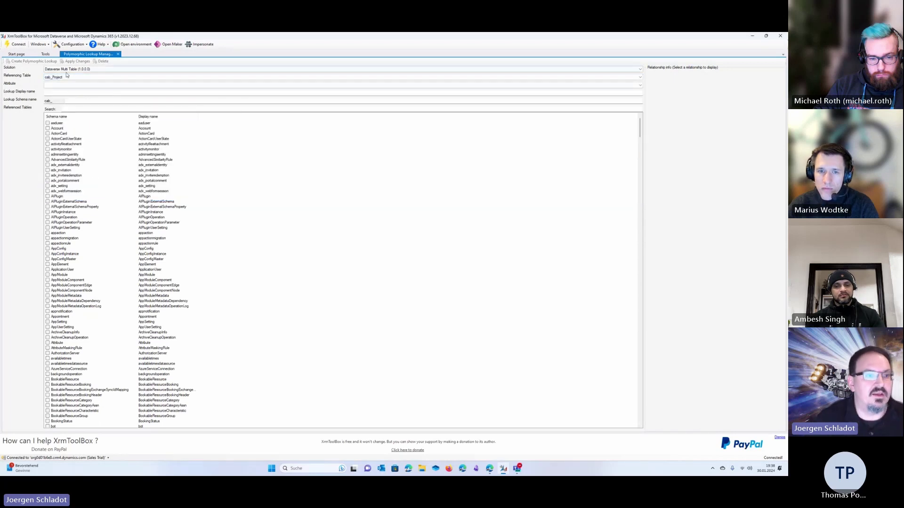
# Pick <Create new polymorphic lookup> on cab_Project and enter the display name Members
pyautogui.click(69, 85)
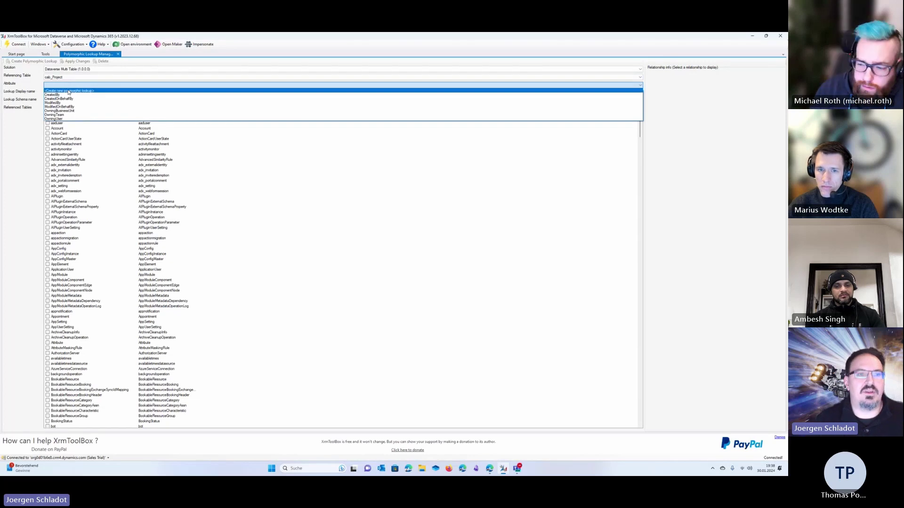
pyautogui.click(59, 99)
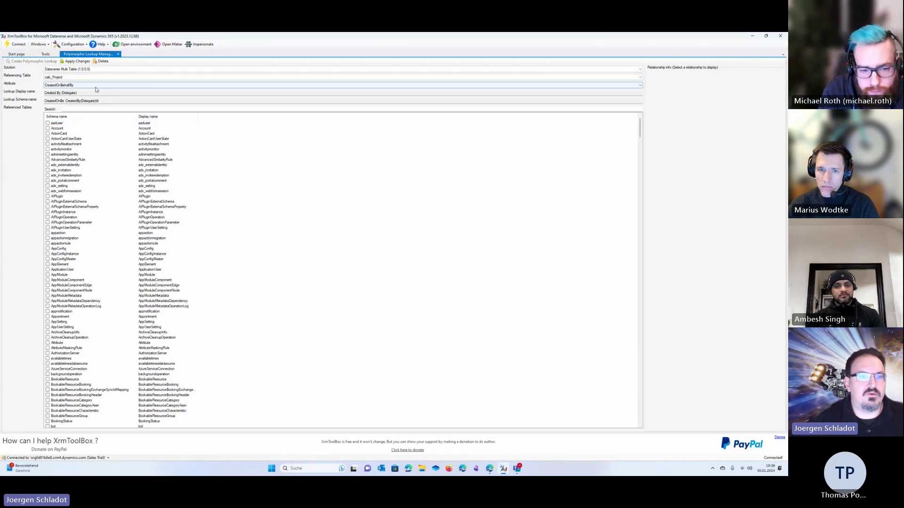
pyautogui.click(94, 86)
pyautogui.click(95, 91)
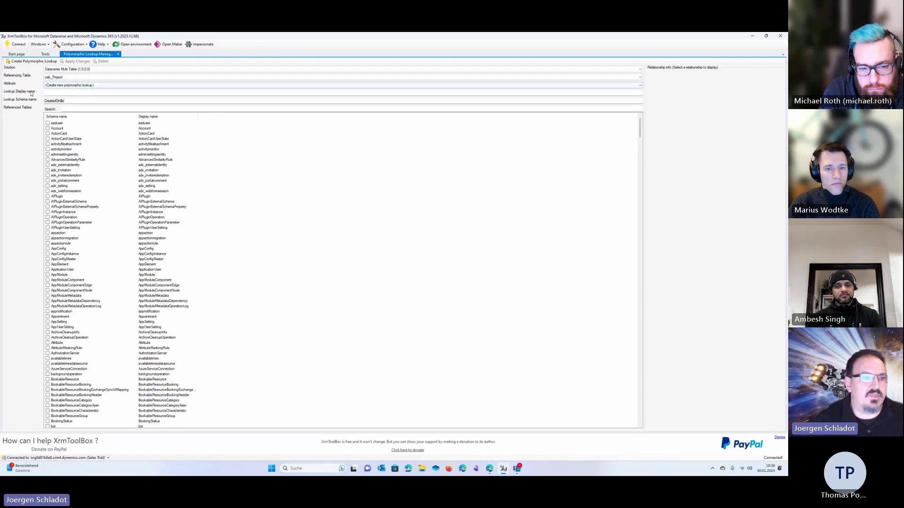
pyautogui.click(66, 93)
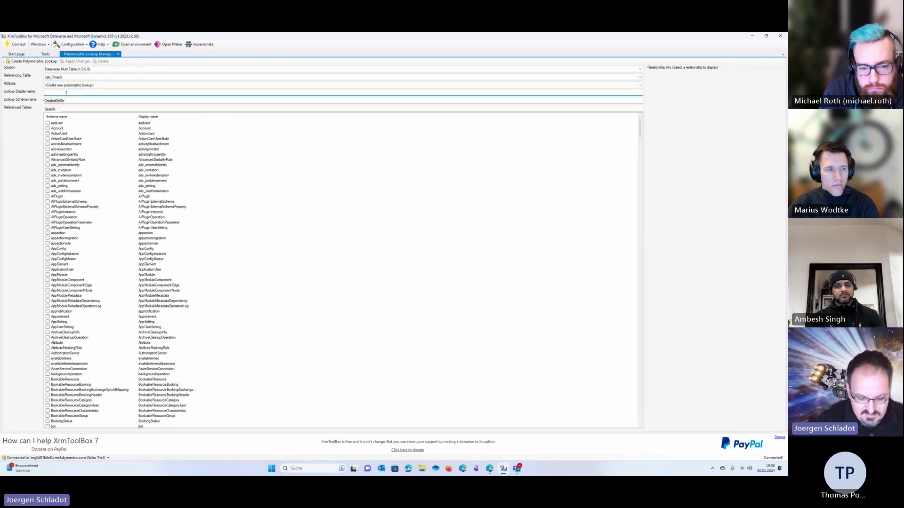
pyautogui.write('Members')
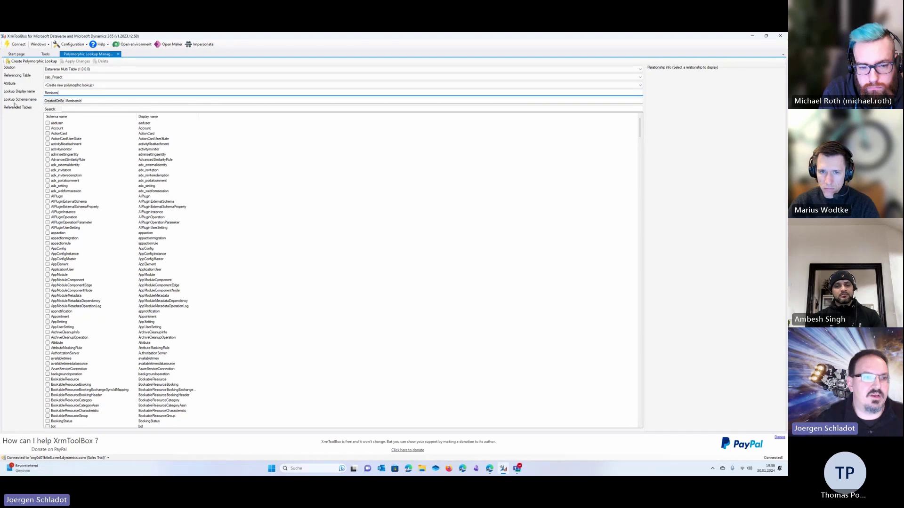
pyautogui.click(73, 100)
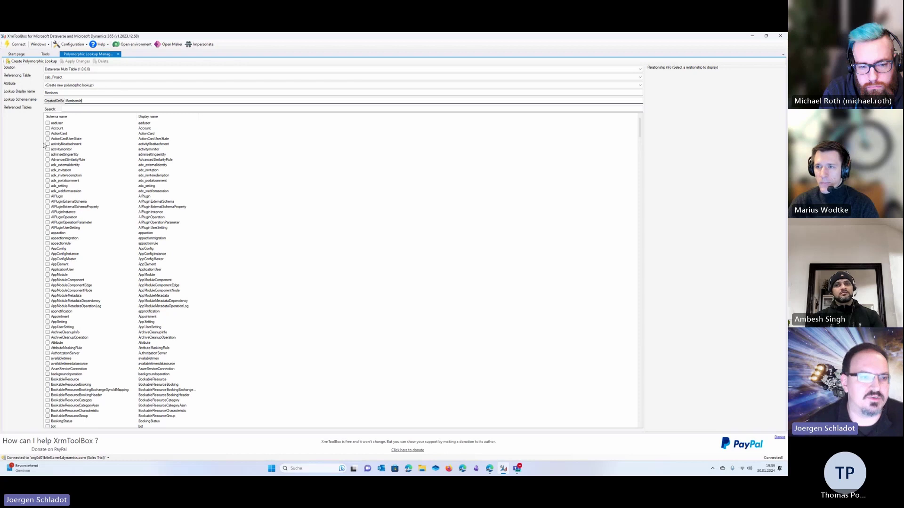
# Check Account, aaduser, Contact and SystemUser as referenced tables, searching for the last two
pyautogui.click(47, 128)
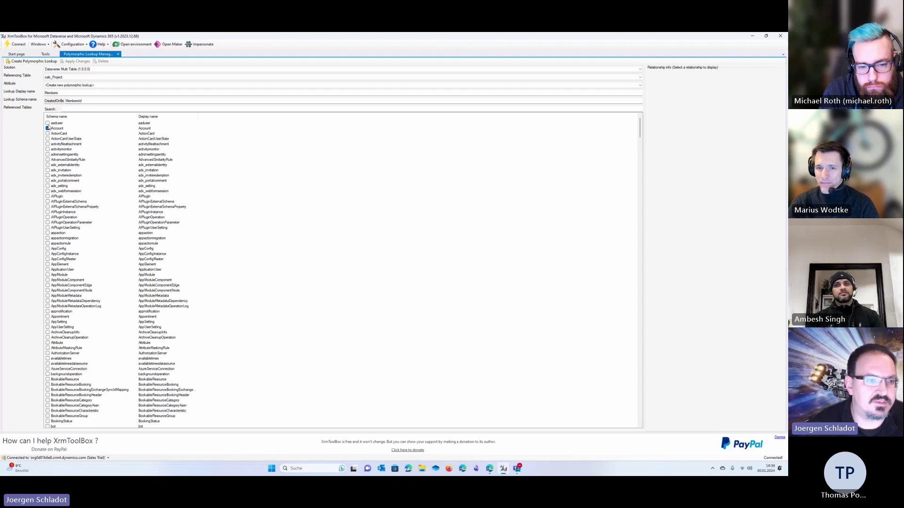
pyautogui.click(48, 123)
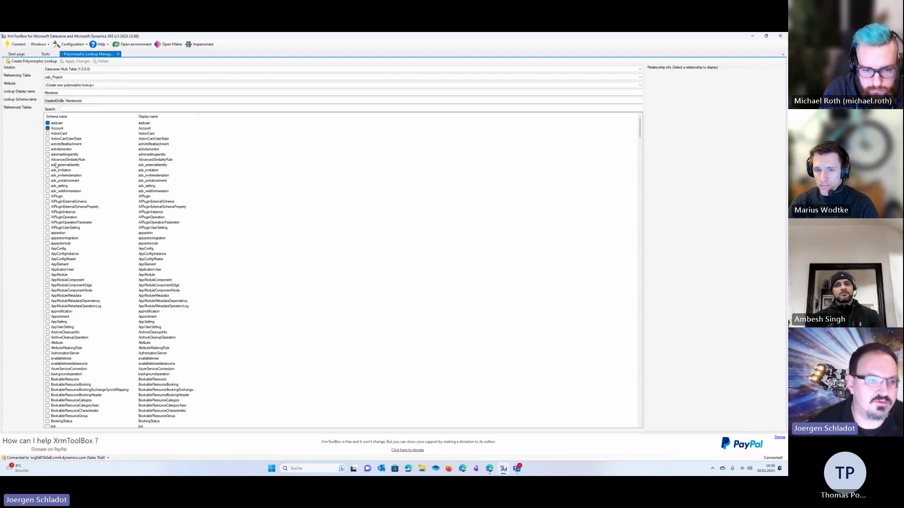
pyautogui.click(90, 107)
pyautogui.write('contac')
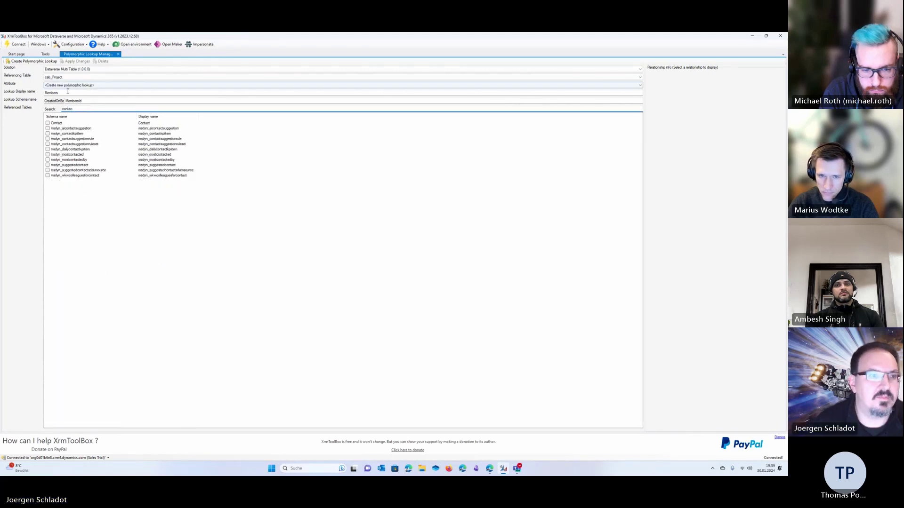
pyautogui.click(47, 123)
pyautogui.doubleClick(82, 109)
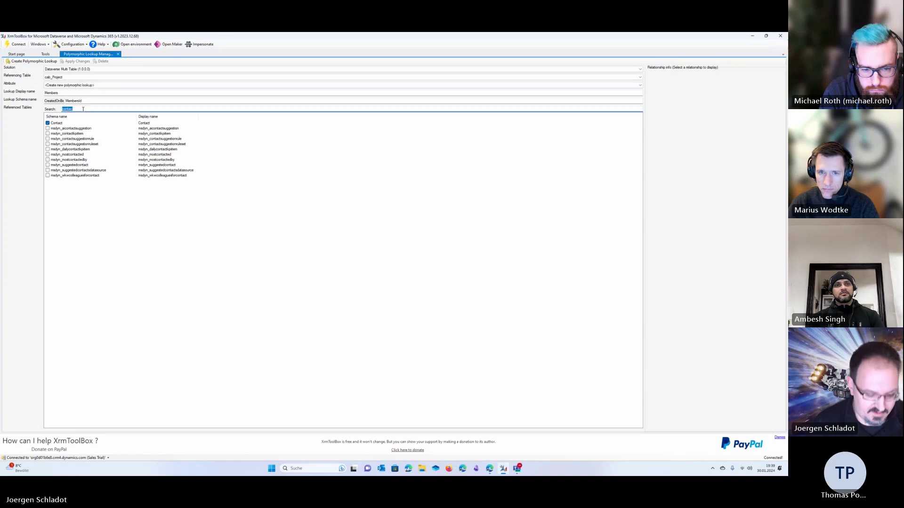
pyautogui.write('syste')
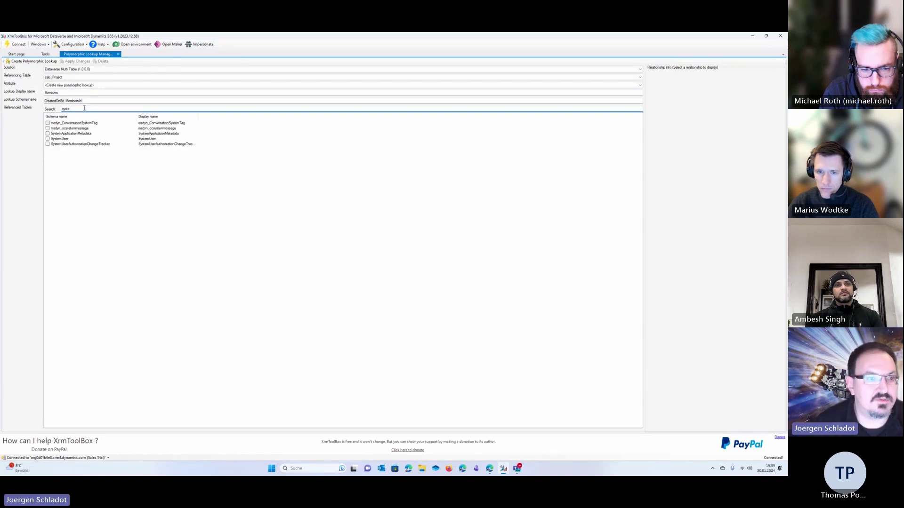
pyautogui.click(47, 138)
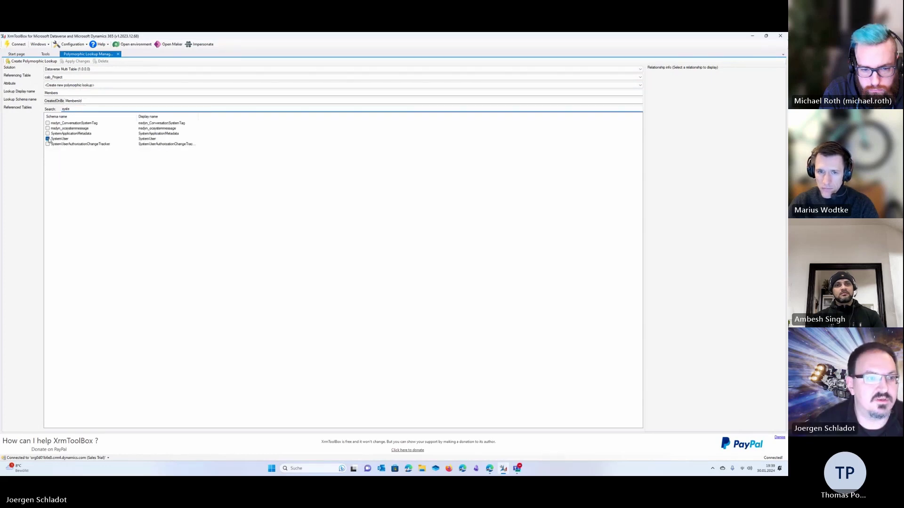
# Clear the table search and try creating the lookup, which fails on a missing prefix
pyautogui.doubleClick(78, 108)
pyautogui.press('BackSpace')
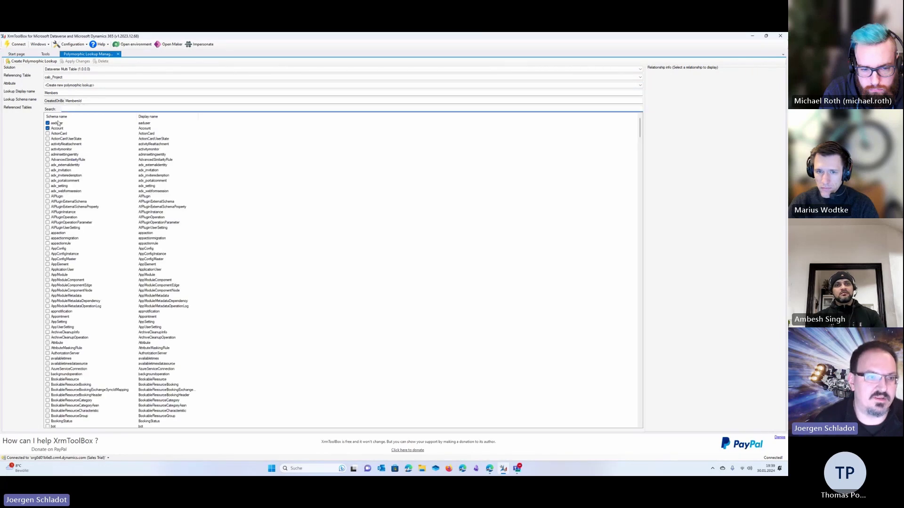
pyautogui.scroll(-20, 58, 123)
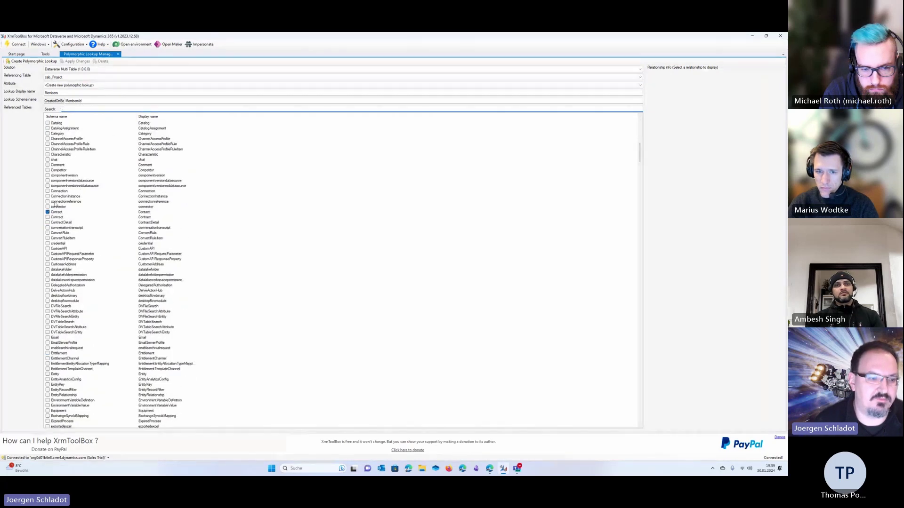
pyautogui.scroll(16, 55, 205)
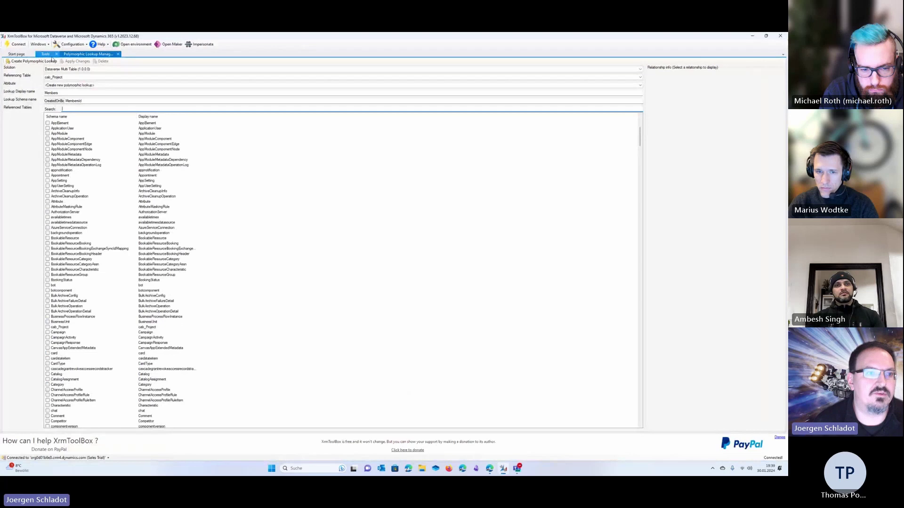
pyautogui.click(32, 62)
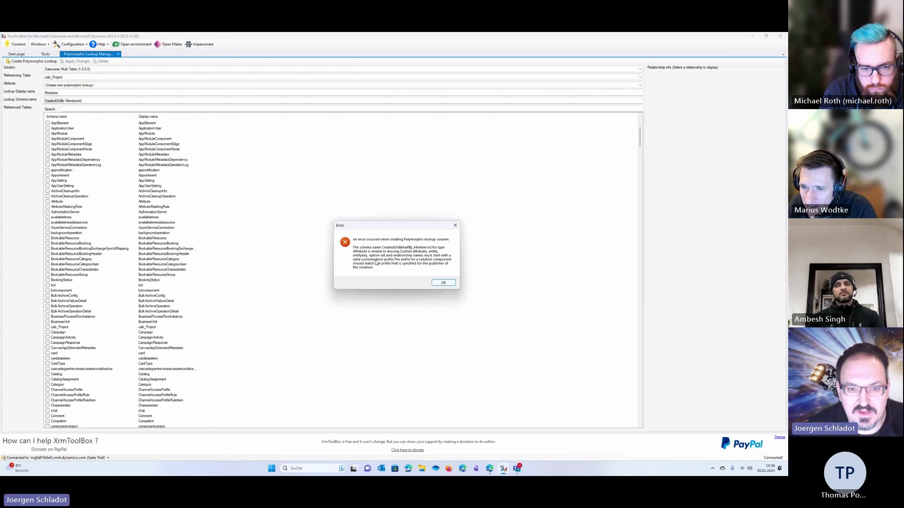
# Dismiss the prefix error and reselect cab_Project with a new polymorphic lookup
pyautogui.press('Return')
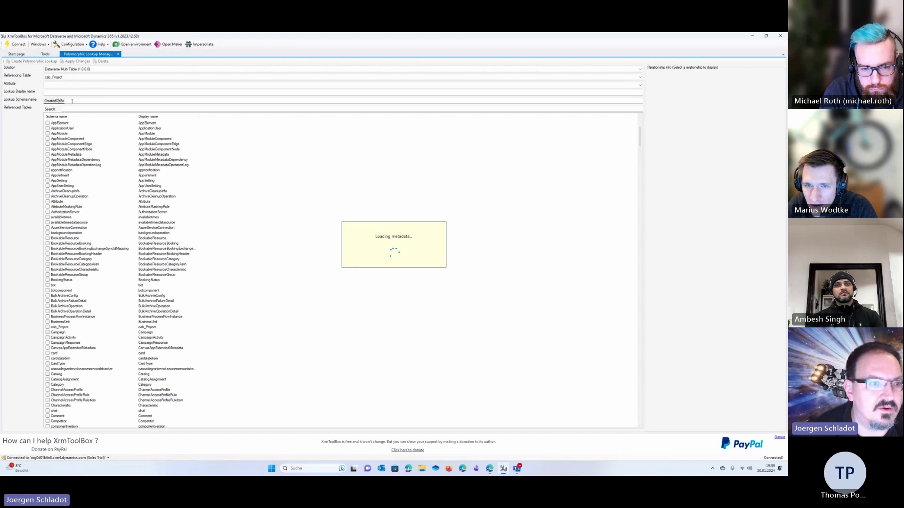
pyautogui.click(68, 77)
pyautogui.click(61, 82)
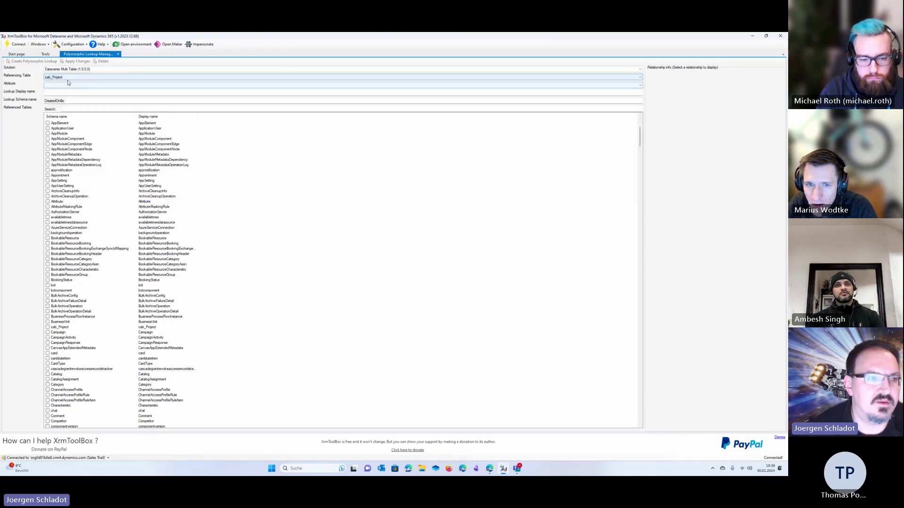
pyautogui.click(55, 85)
pyautogui.click(60, 91)
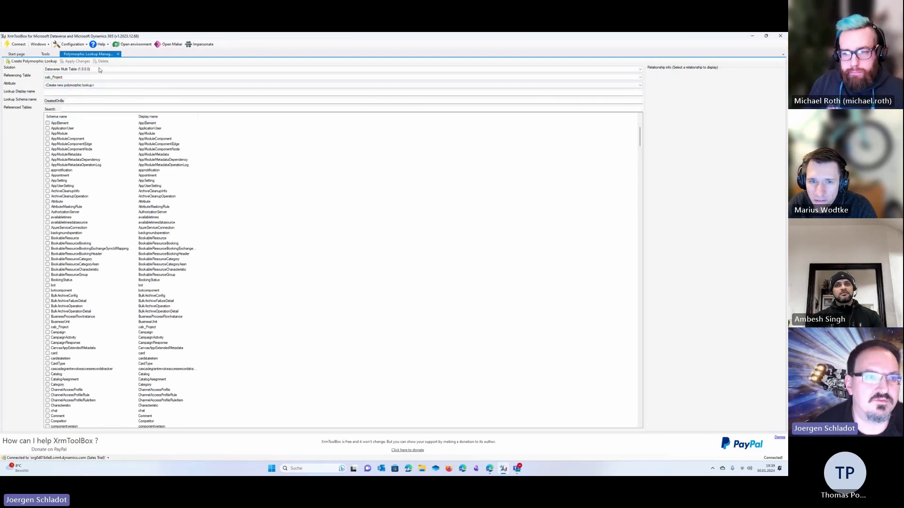
# Close the Polymorphic Lookup Manager, confirm with Ja, and relaunch it for a blank form
pyautogui.click(117, 54)
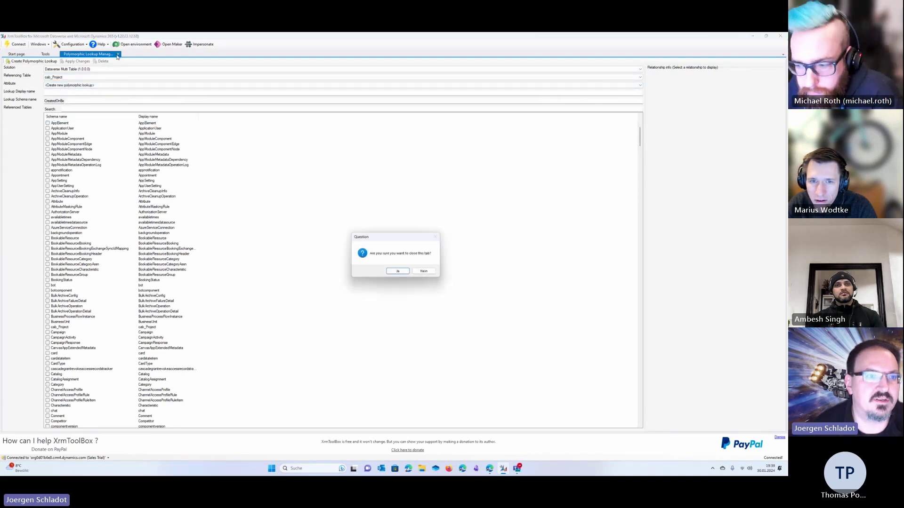
pyautogui.click(399, 272)
pyautogui.click(125, 89)
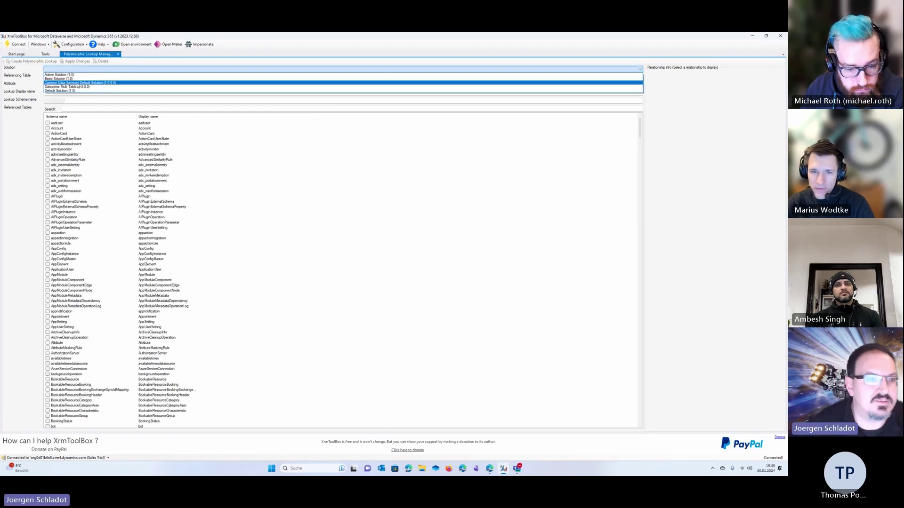
# Choose Dataverse Multi Table, cab_Project, and a new polymorphic lookup named Members
pyautogui.click(76, 87)
pyautogui.click(67, 77)
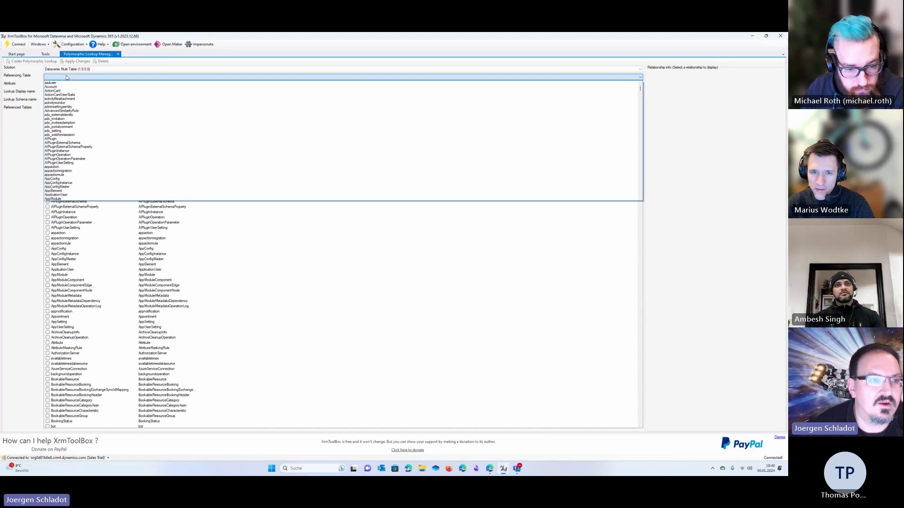
pyautogui.write('cab_Project')
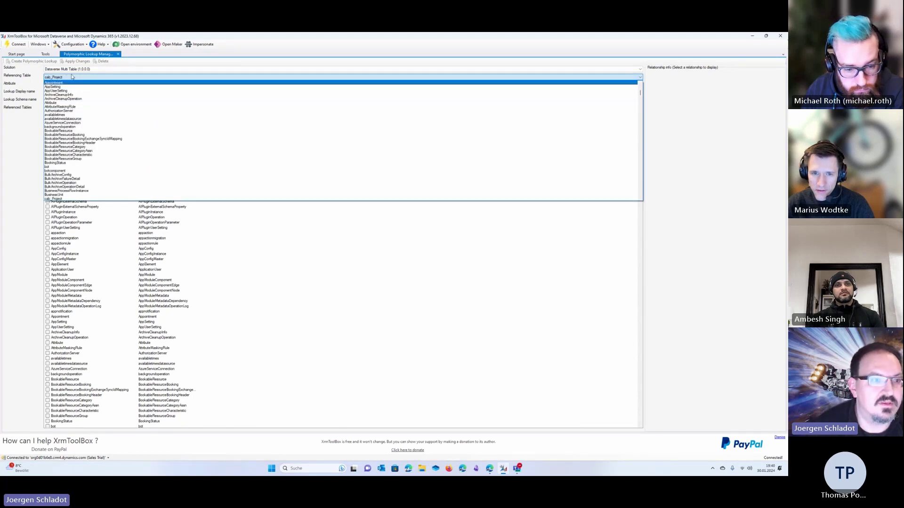
pyautogui.press('Return')
pyautogui.click(67, 86)
pyautogui.click(68, 89)
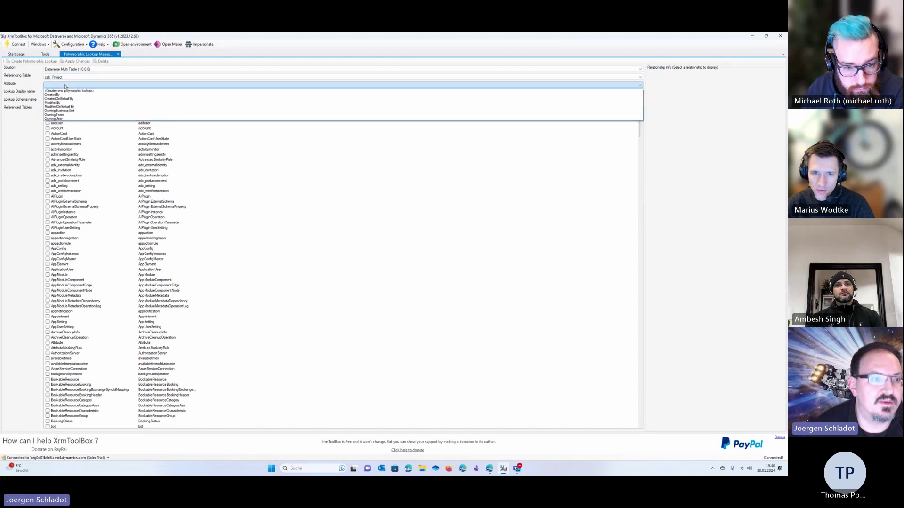
pyautogui.click(69, 91)
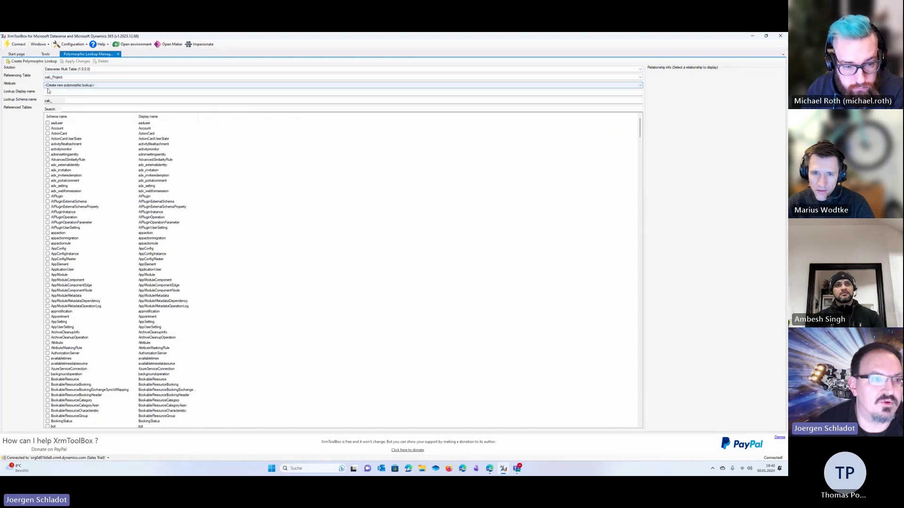
pyautogui.click(65, 93)
pyautogui.write('Me')
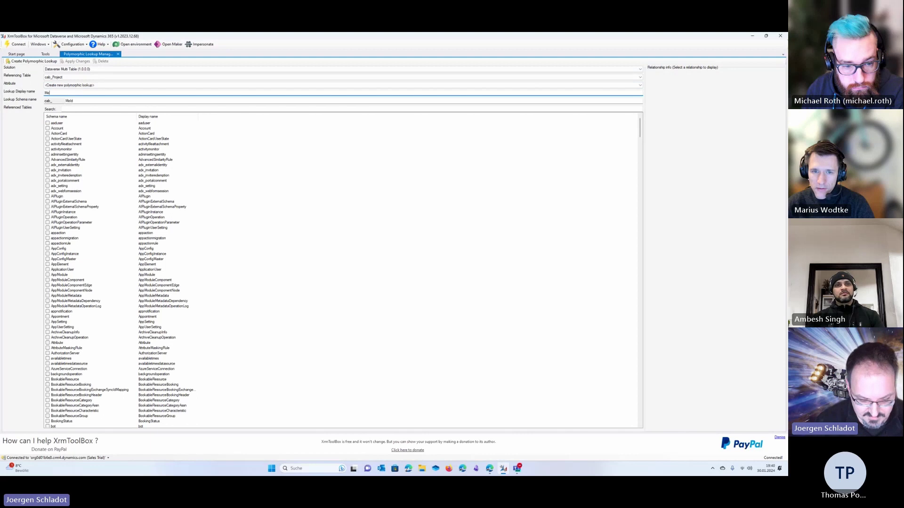
pyautogui.write('mbers')
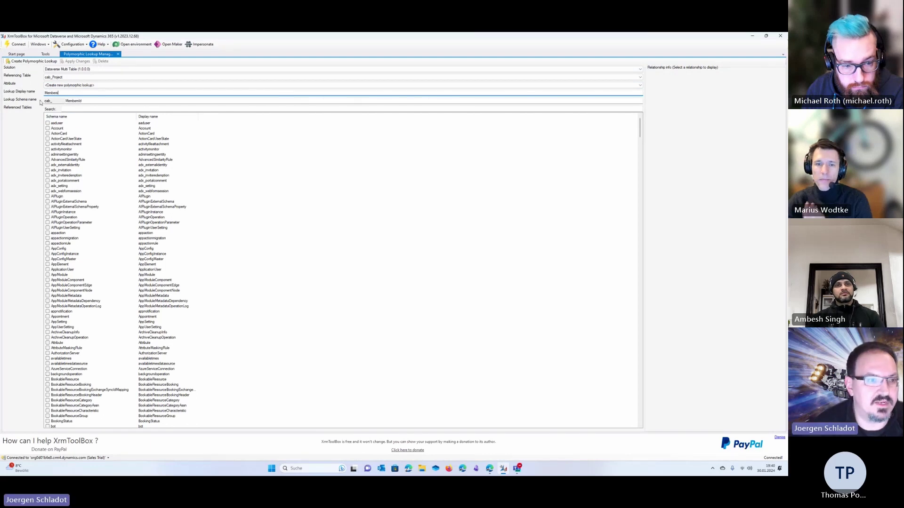
# Check aaduser, Account, Contact and SystemUser as referenced tables, then clear the search
pyautogui.click(48, 123)
pyautogui.click(48, 128)
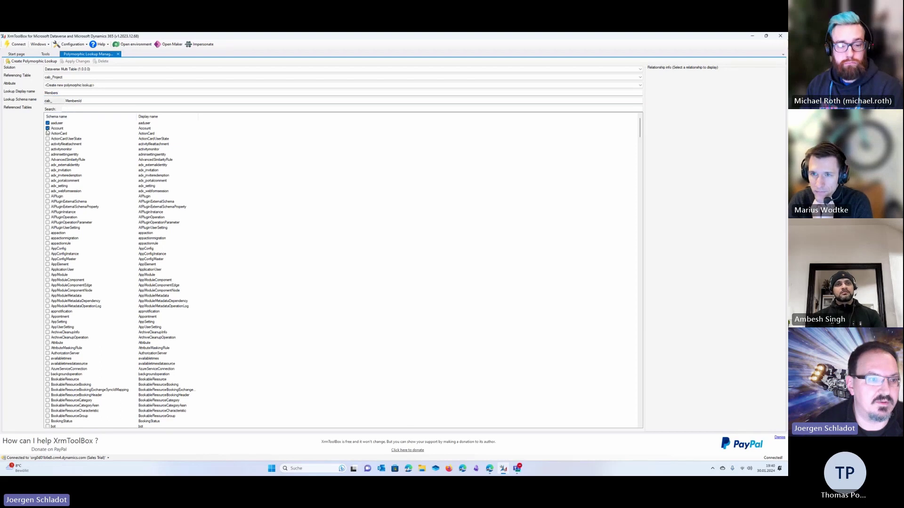
pyautogui.click(65, 109)
pyautogui.write('c')
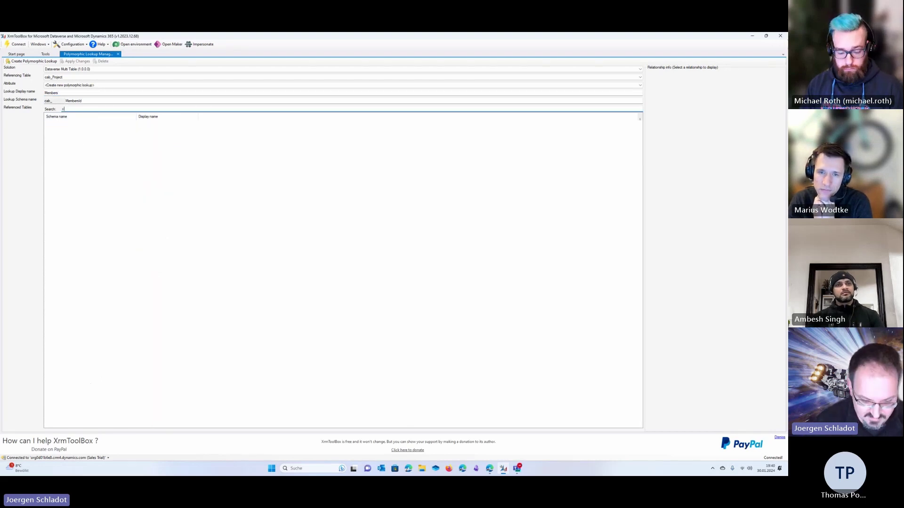
pyautogui.write('ont')
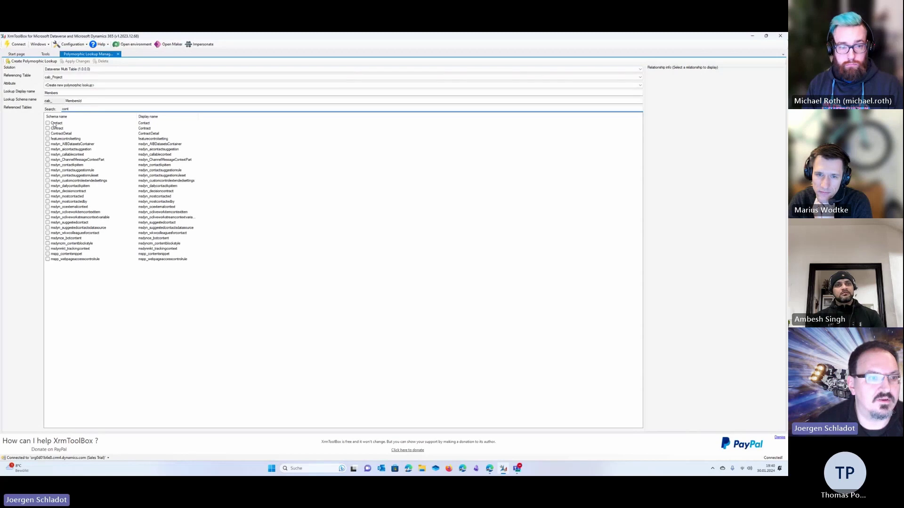
pyautogui.click(72, 121)
pyautogui.click(72, 119)
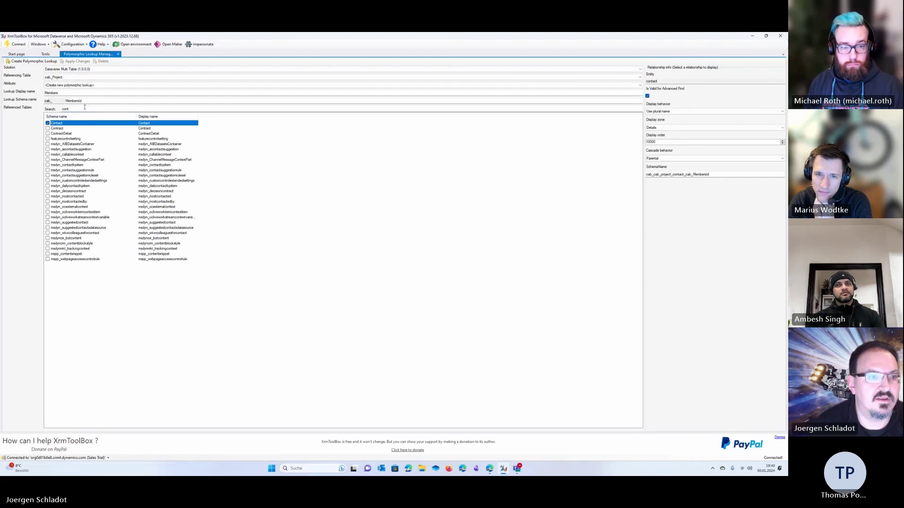
pyautogui.doubleClick(84, 108)
pyautogui.write('syst')
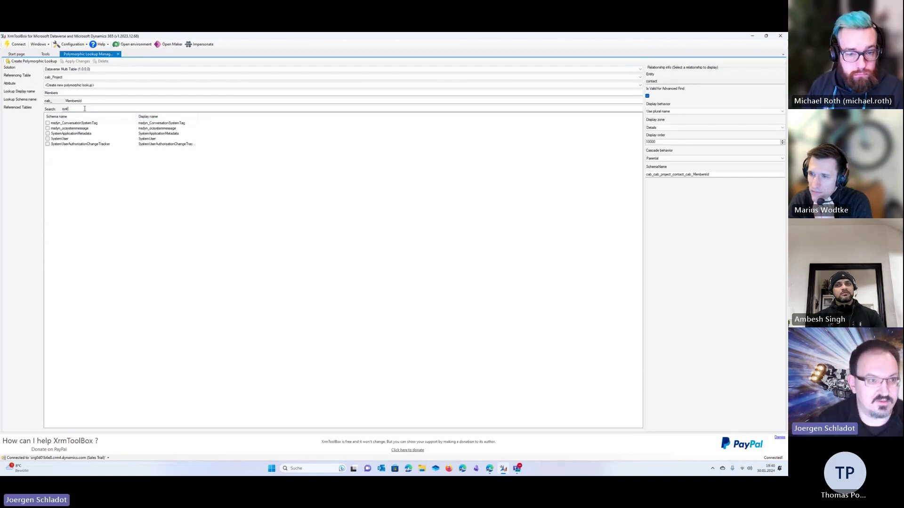
pyautogui.write('e')
pyautogui.click(59, 139)
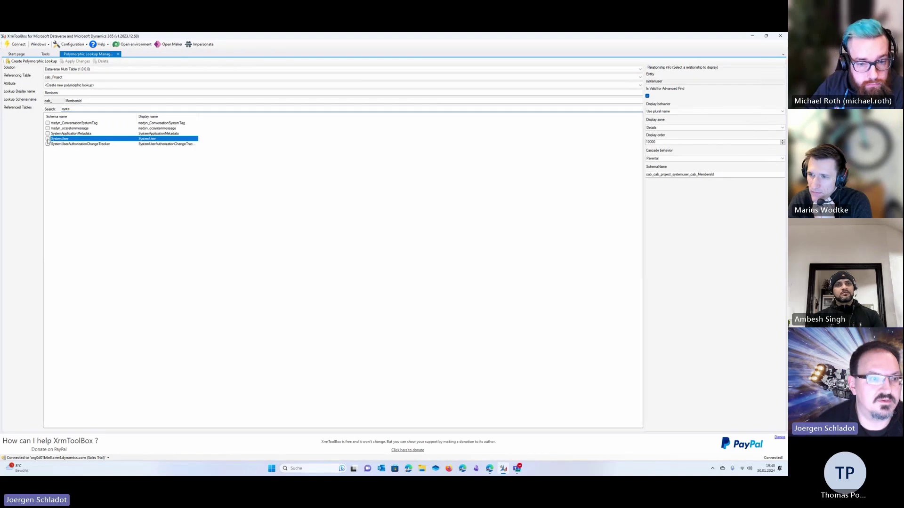
pyautogui.click(78, 111)
pyautogui.doubleClick(81, 109)
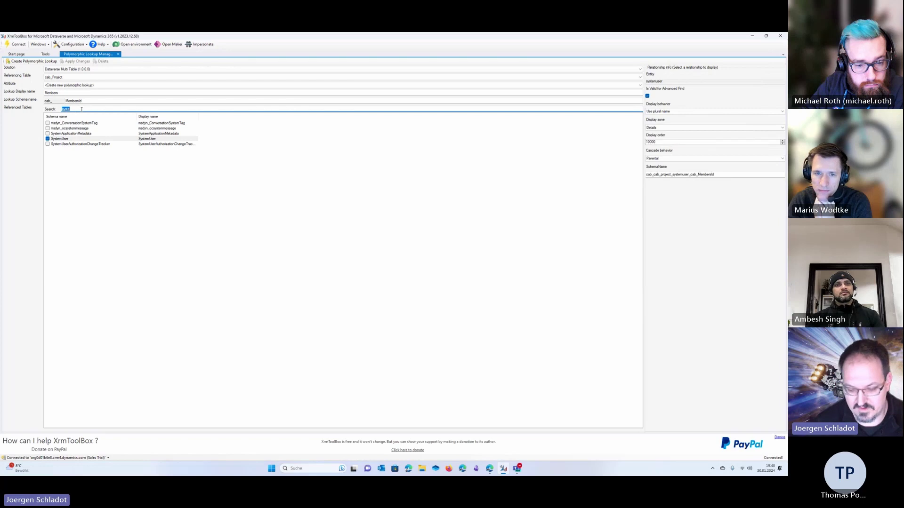
pyautogui.press('BackSpace')
# Create the Members polymorphic lookup on cab_Project in the Dataverse Multi Table solution
pyautogui.click(30, 63)
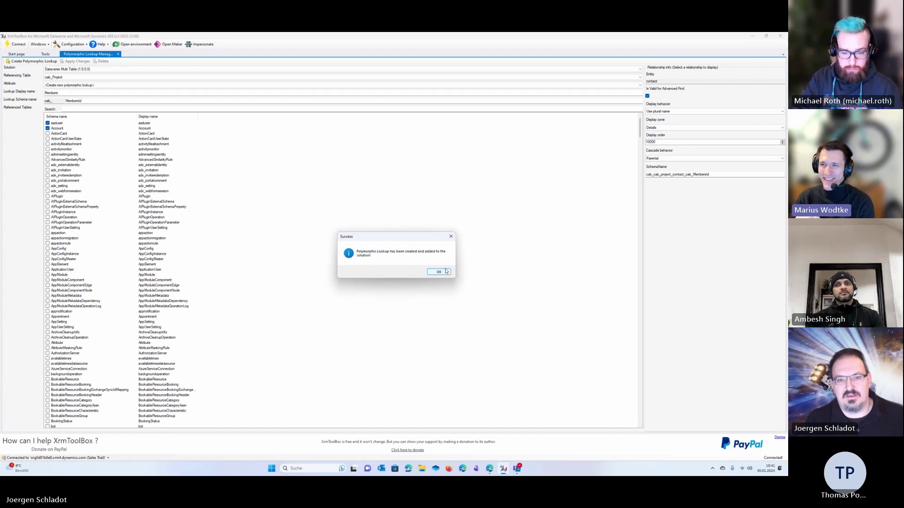
pyautogui.click(447, 272)
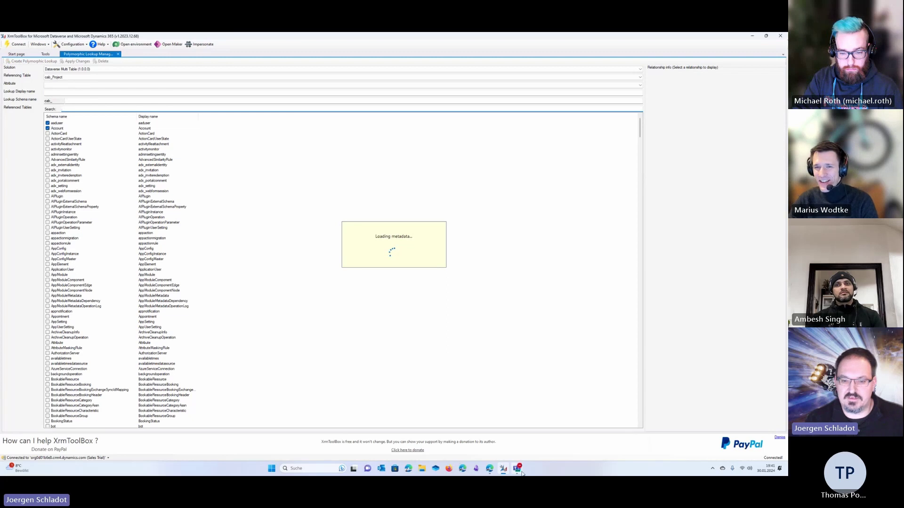
pyautogui.moveTo(504, 471)
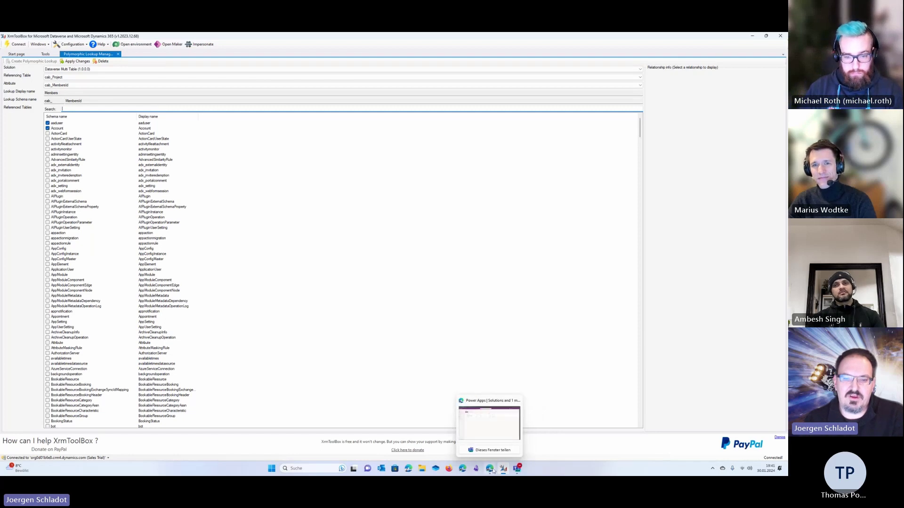
# From Power Apps Solutions, open Dataverse Multi Table, expand Tables and show the Project table's components
pyautogui.click(489, 435)
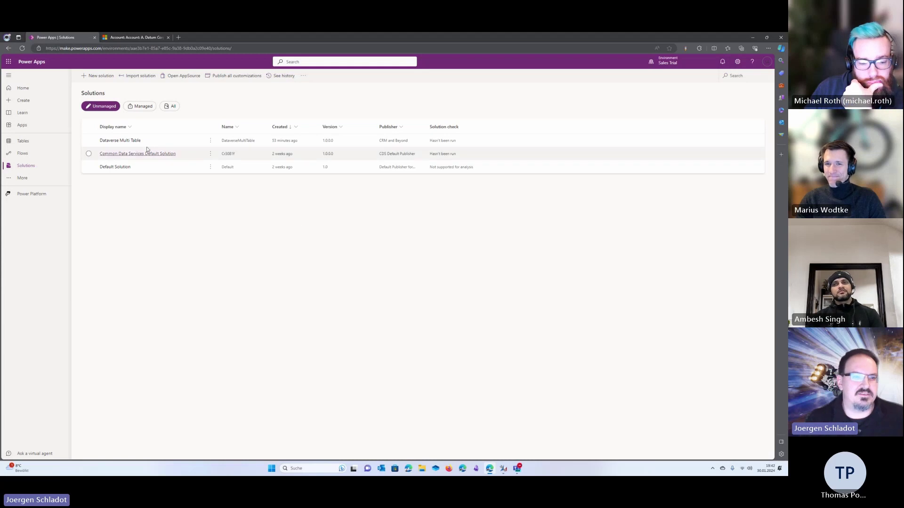
pyautogui.moveTo(489, 470)
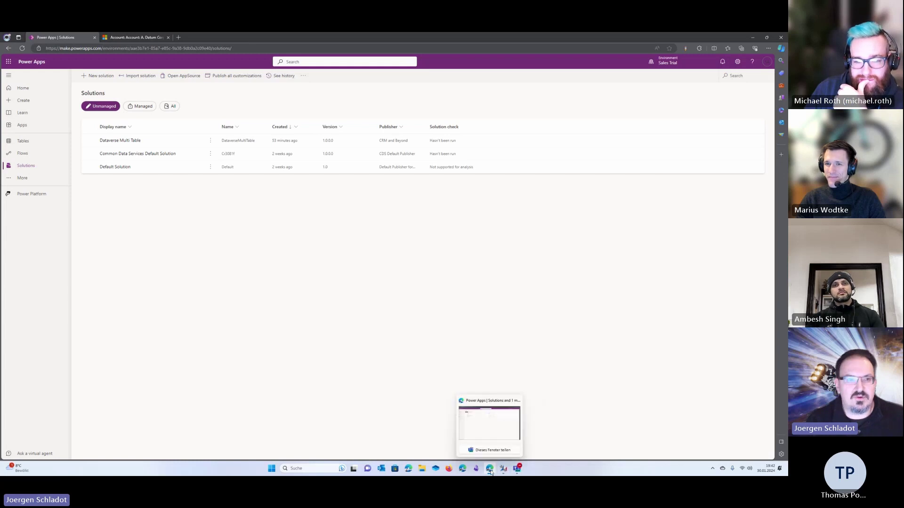
pyautogui.click(122, 141)
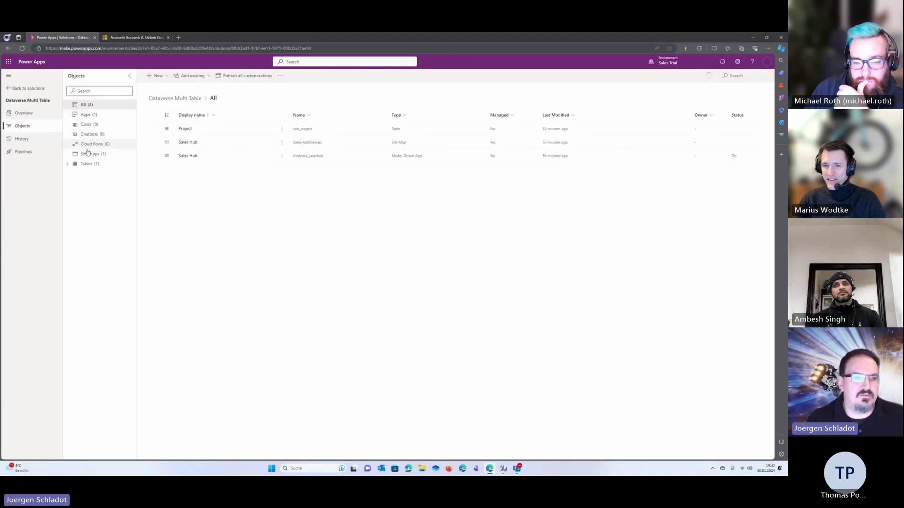
pyautogui.click(70, 166)
pyautogui.click(87, 174)
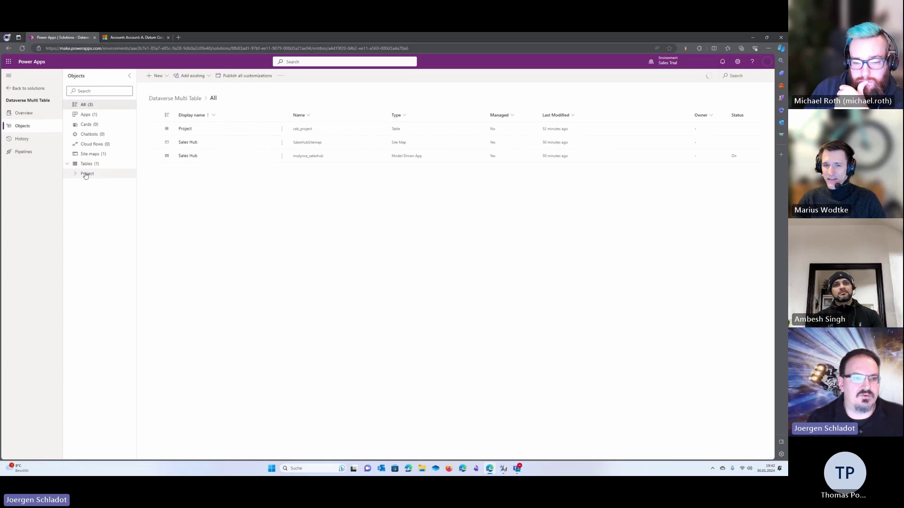
pyautogui.click(77, 177)
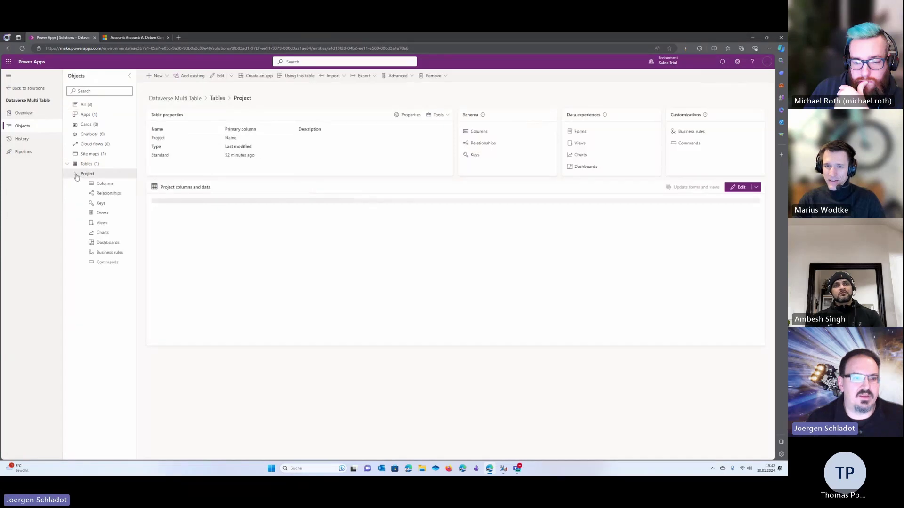
# Review the Project table's columns and relationships, then list its Card, Main and Quick View forms
pyautogui.click(106, 184)
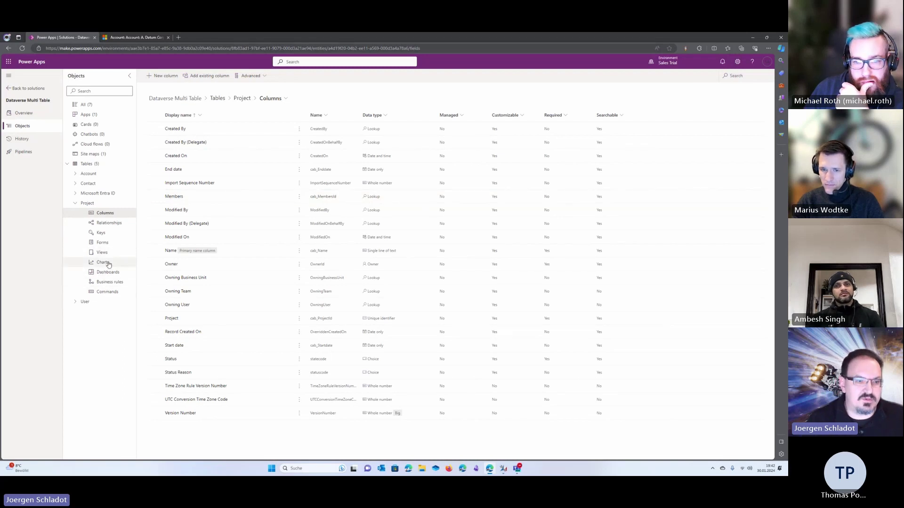
pyautogui.click(108, 222)
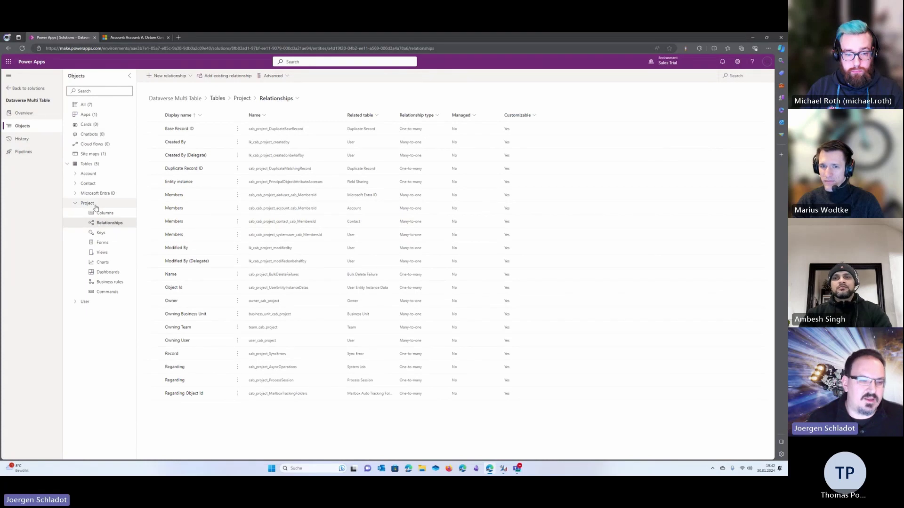
pyautogui.click(106, 246)
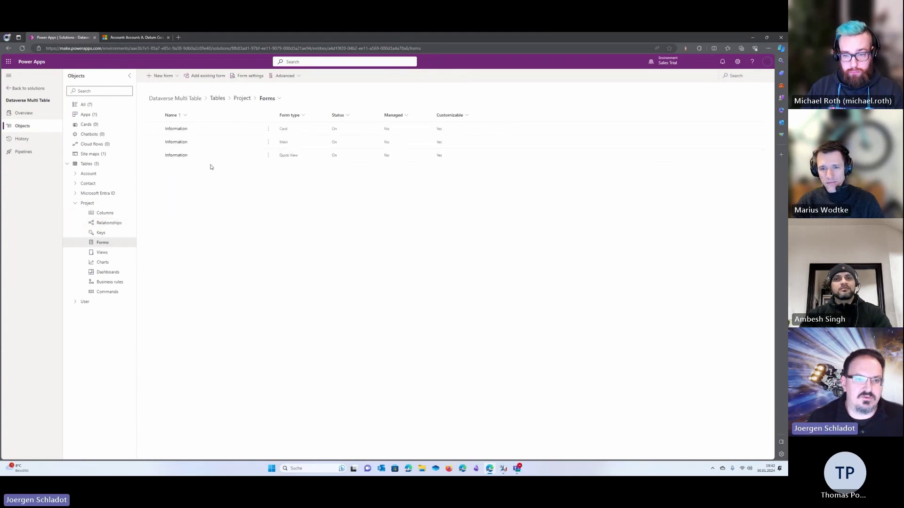
# Try placing Members on the main Information form, then discard those changes and exit the designer
pyautogui.click(176, 144)
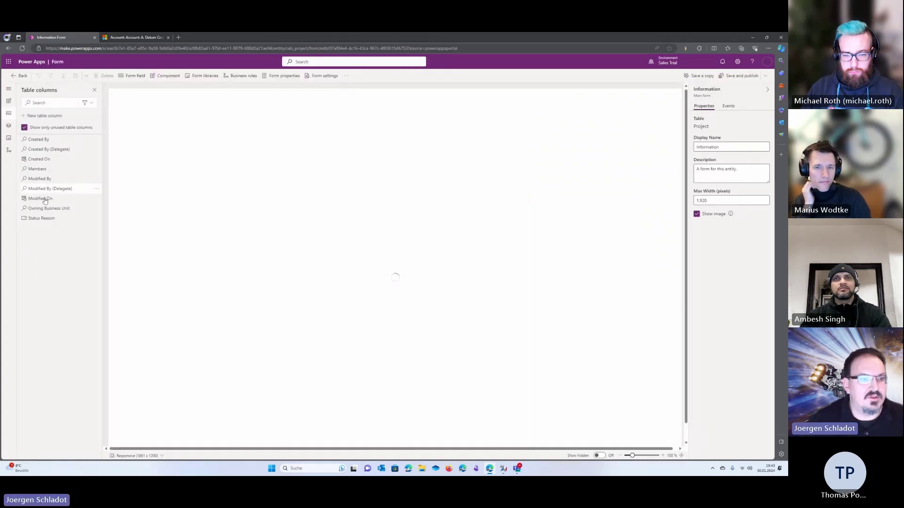
pyautogui.moveTo(40, 172)
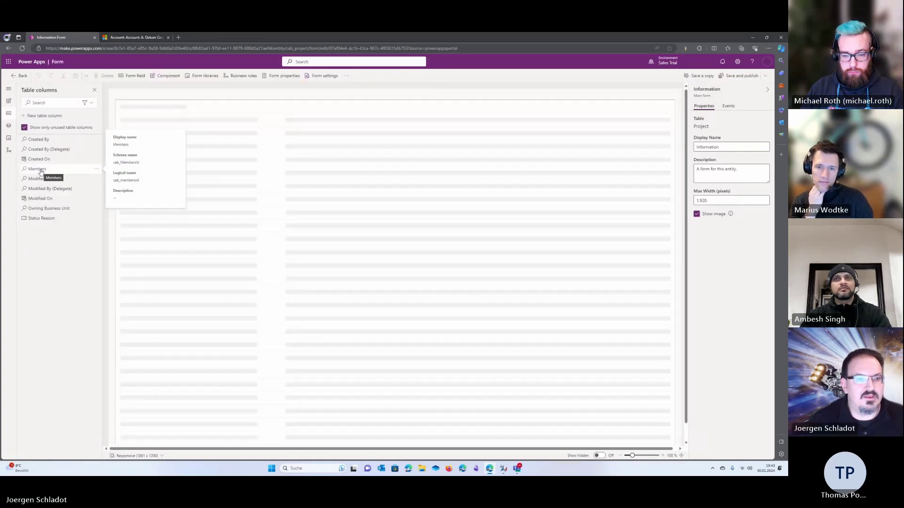
pyautogui.moveTo(38, 168); pyautogui.dragTo(56, 171)
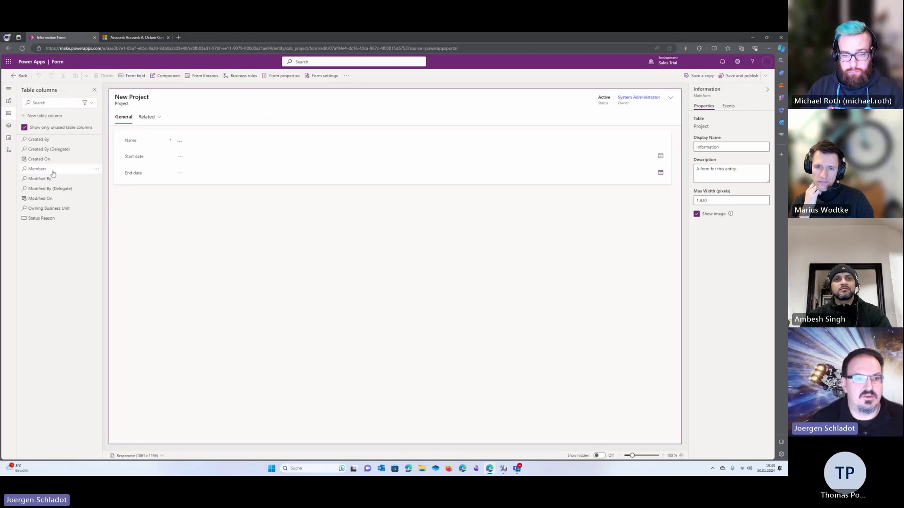
pyautogui.click(40, 169)
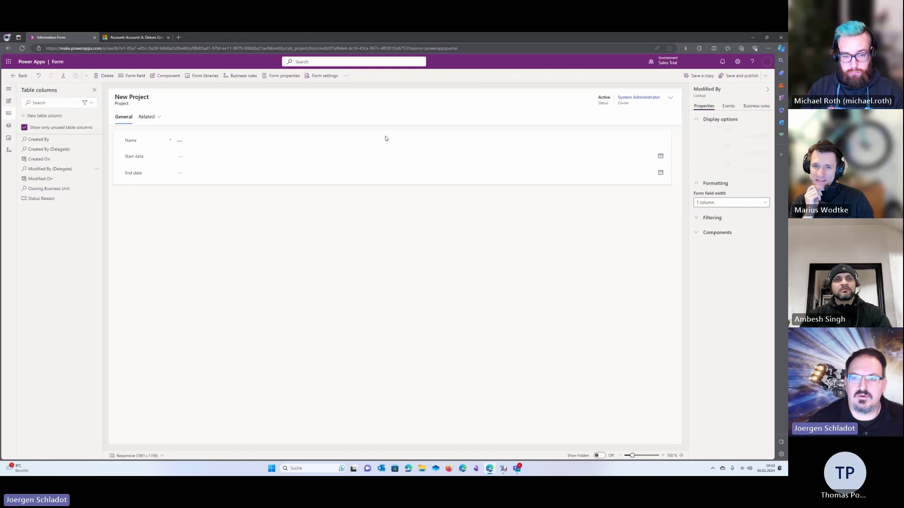
pyautogui.click(142, 118)
pyautogui.click(127, 119)
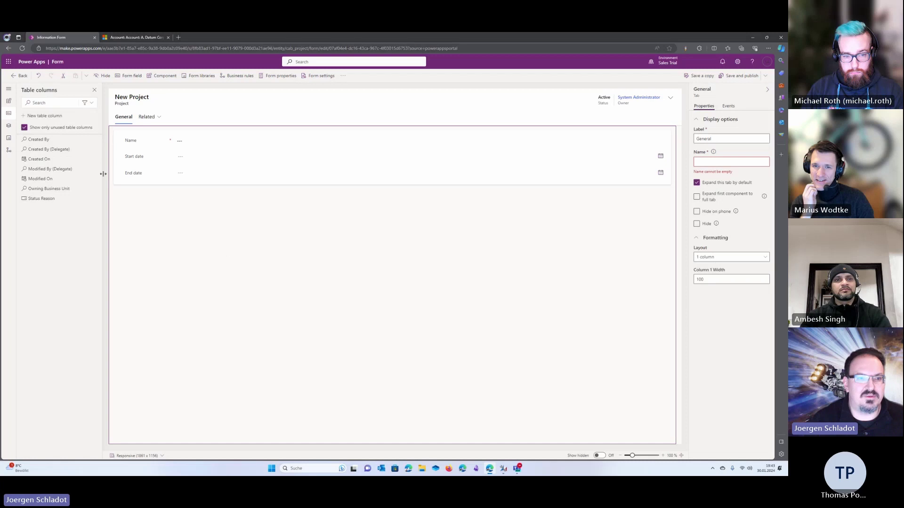
pyautogui.click(17, 76)
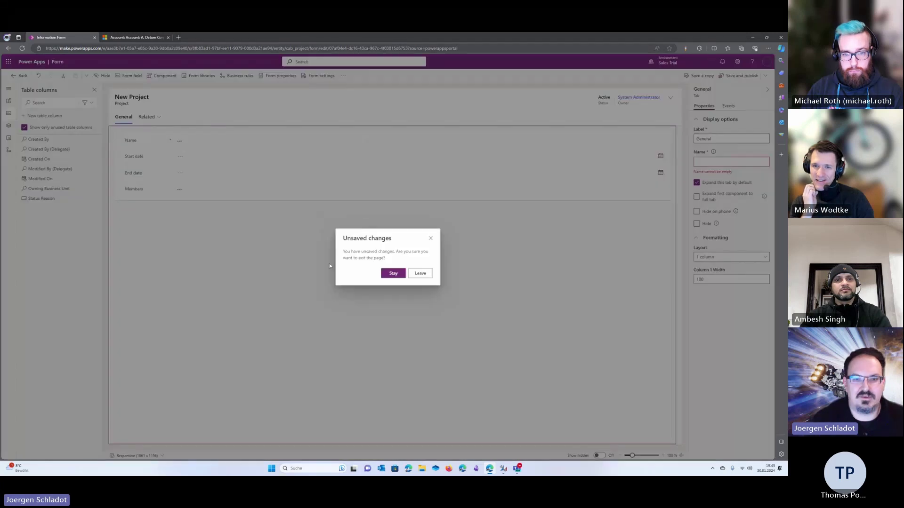
pyautogui.click(420, 273)
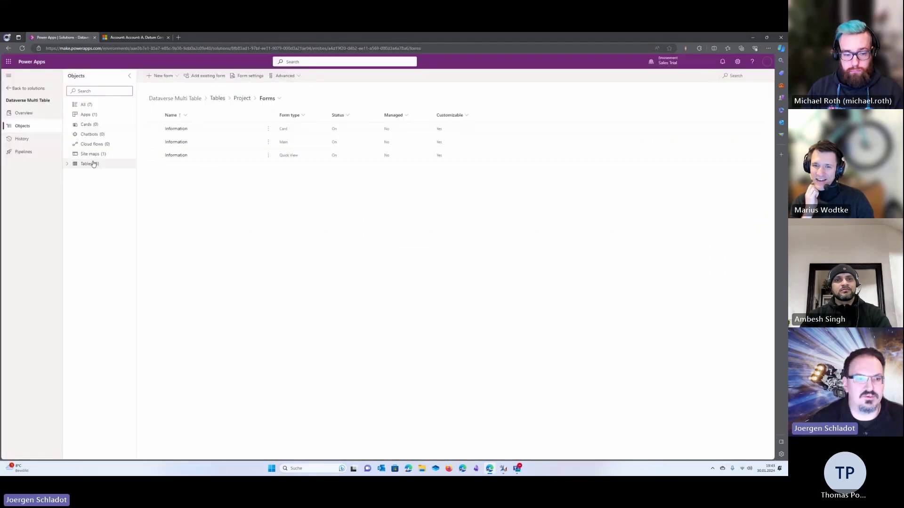
# Reopen the main Information form, add Members below End date, and save and publish
pyautogui.click(176, 141)
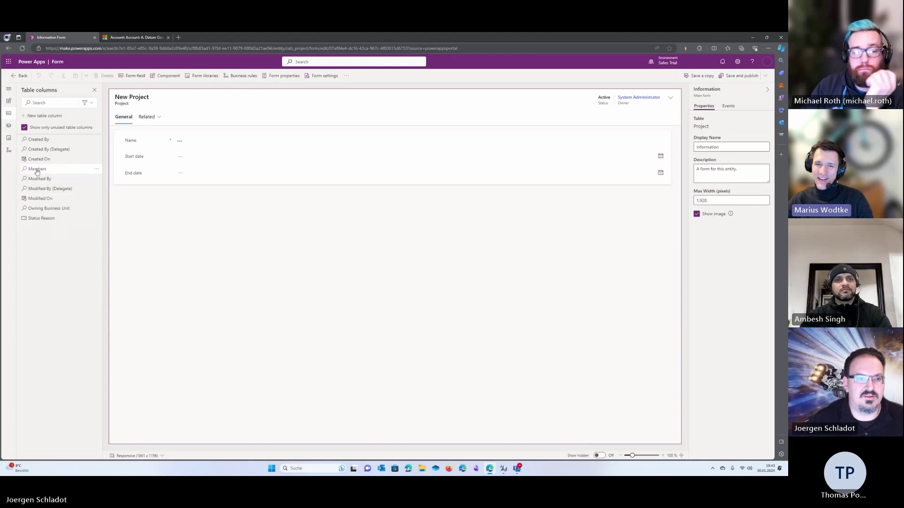
pyautogui.moveTo(37, 171); pyautogui.dragTo(140, 141)
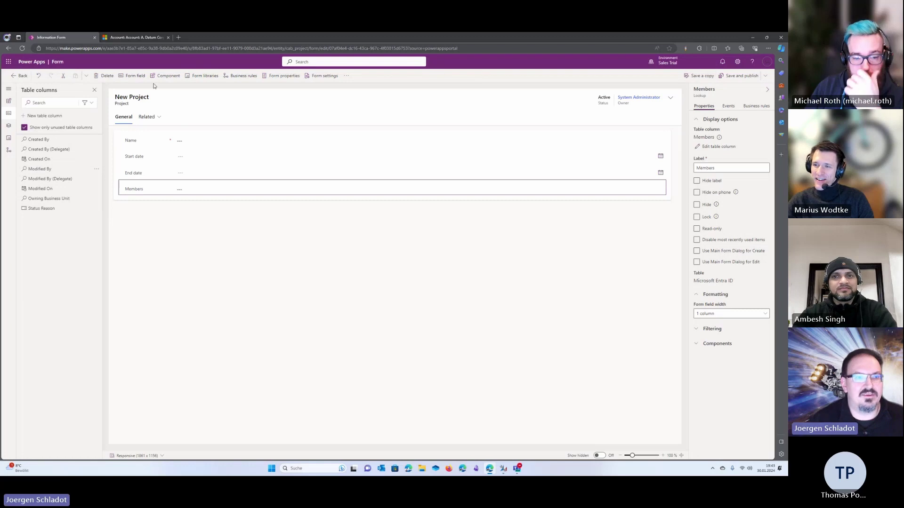
pyautogui.click(729, 78)
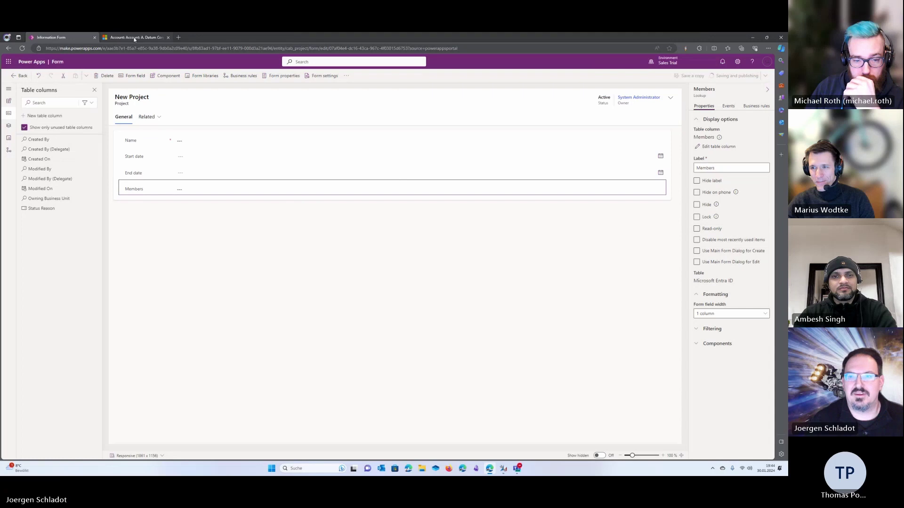
# Reload Dynamics 365, open the Dataverse project from Projects, and start the Members lookup
pyautogui.moveTo(134, 39)
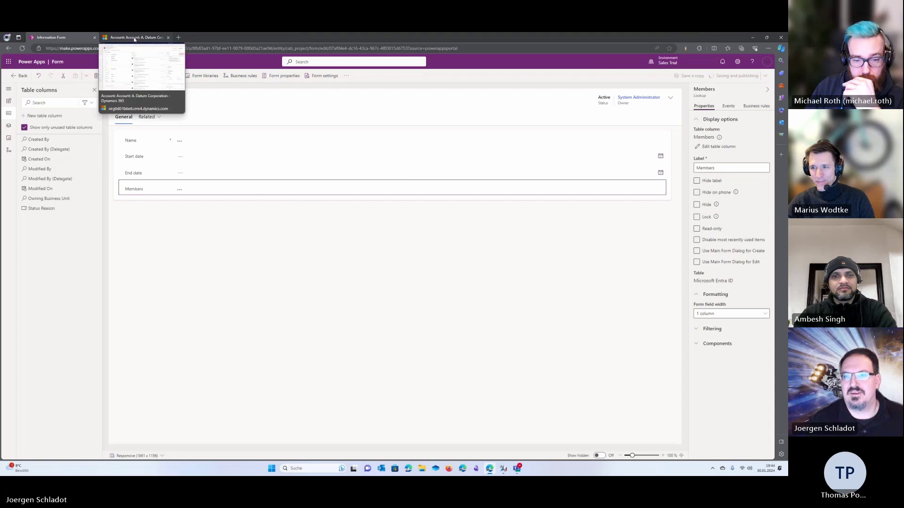
pyautogui.click(134, 38)
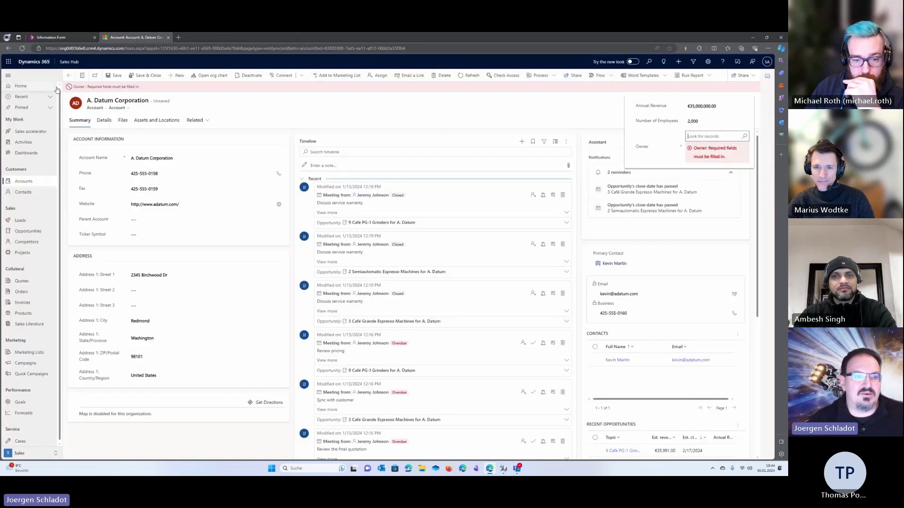
pyautogui.click(22, 48)
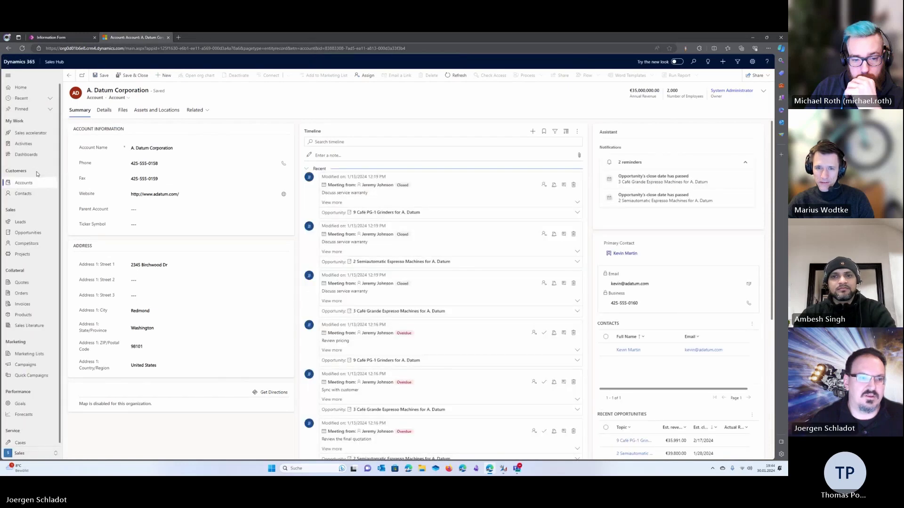
pyautogui.click(38, 254)
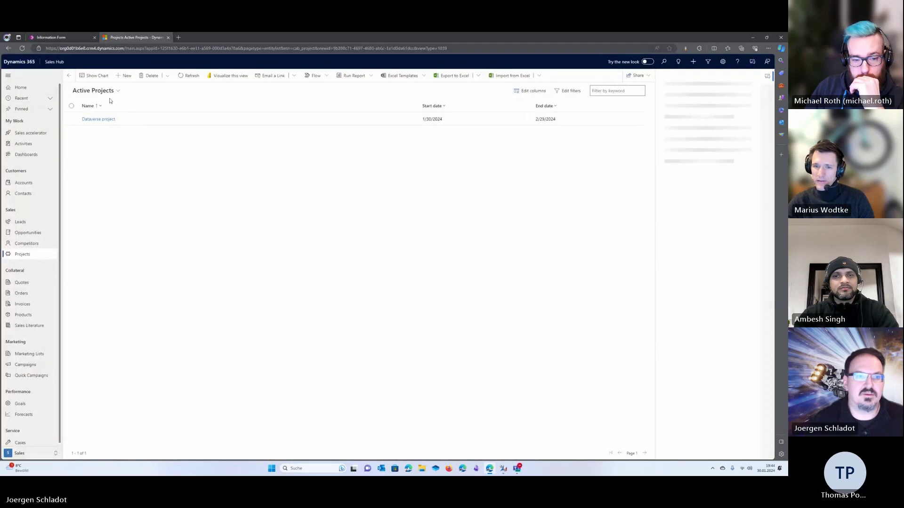
pyautogui.click(99, 119)
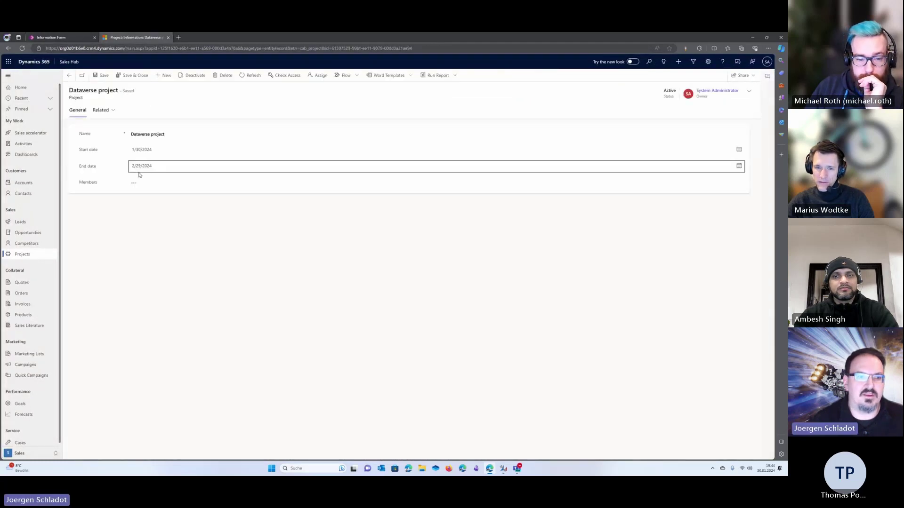
pyautogui.click(174, 182)
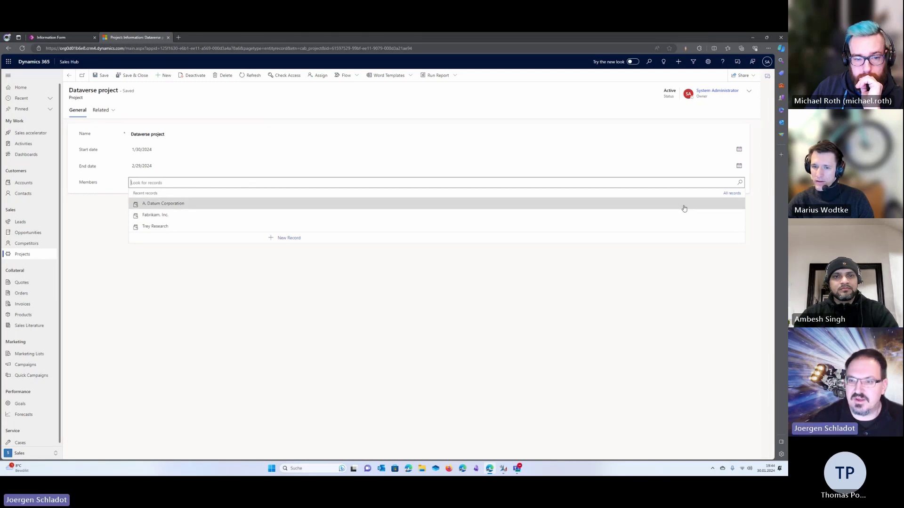
# Pick a contact for Members through Advanced lookup after browsing Users and Contacts, then save with Ctrl+S
pyautogui.click(732, 193)
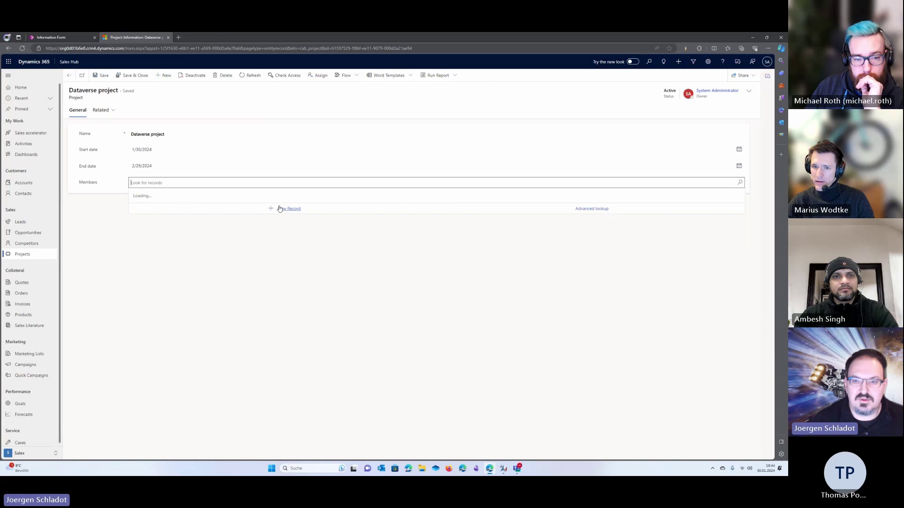
pyautogui.click(604, 276)
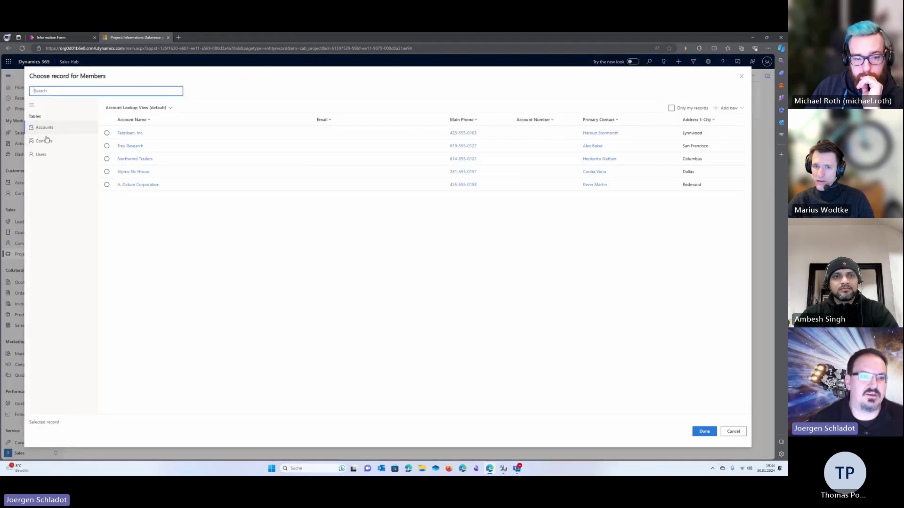
pyautogui.click(41, 155)
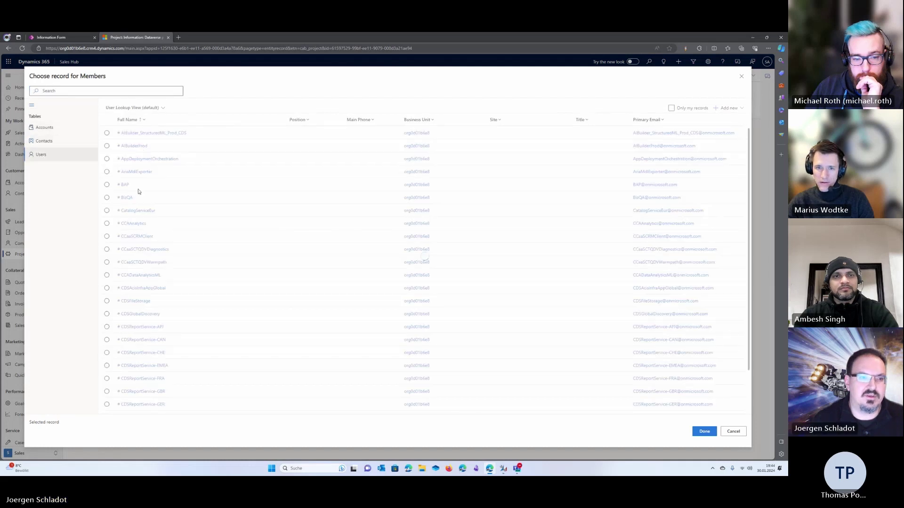
pyautogui.click(61, 141)
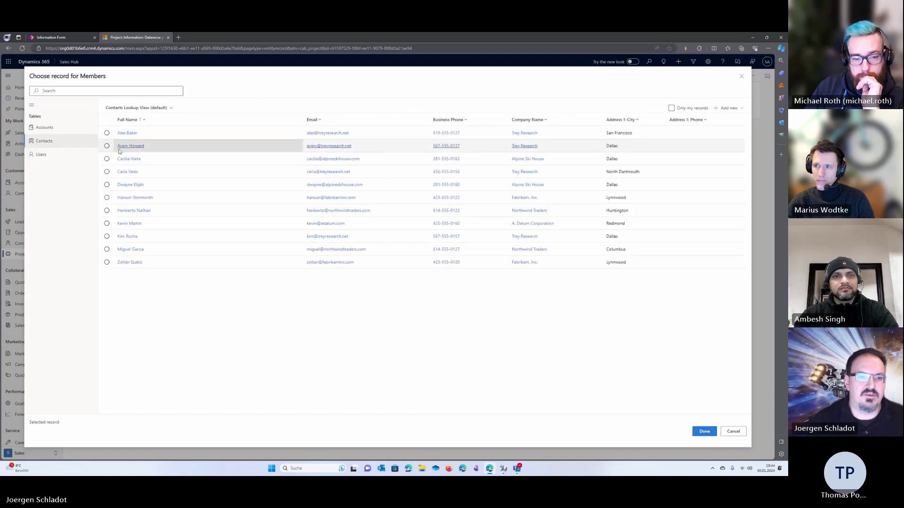
pyautogui.click(319, 145)
pyautogui.click(702, 431)
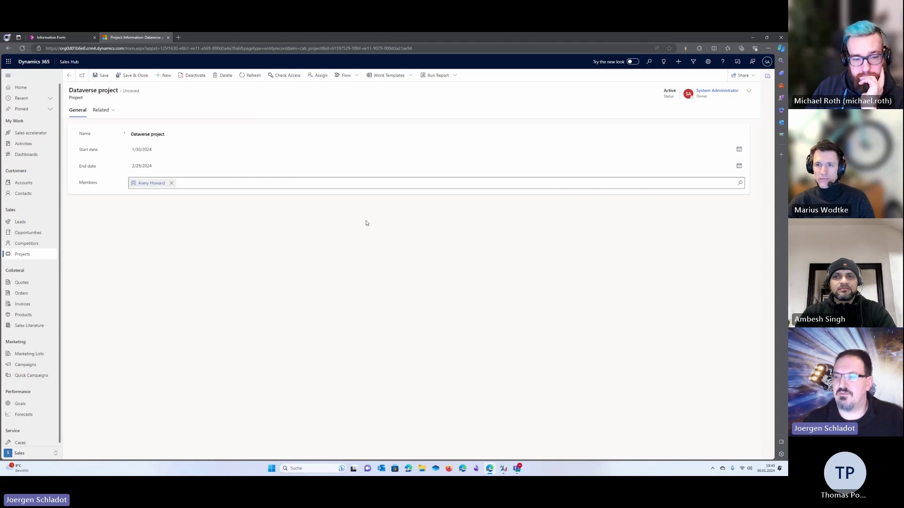
pyautogui.hotkey('ctrl', 's')
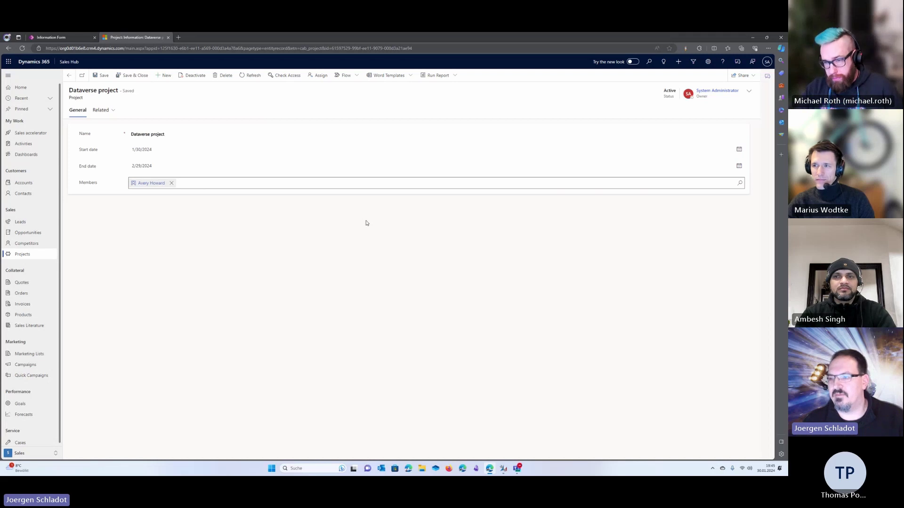